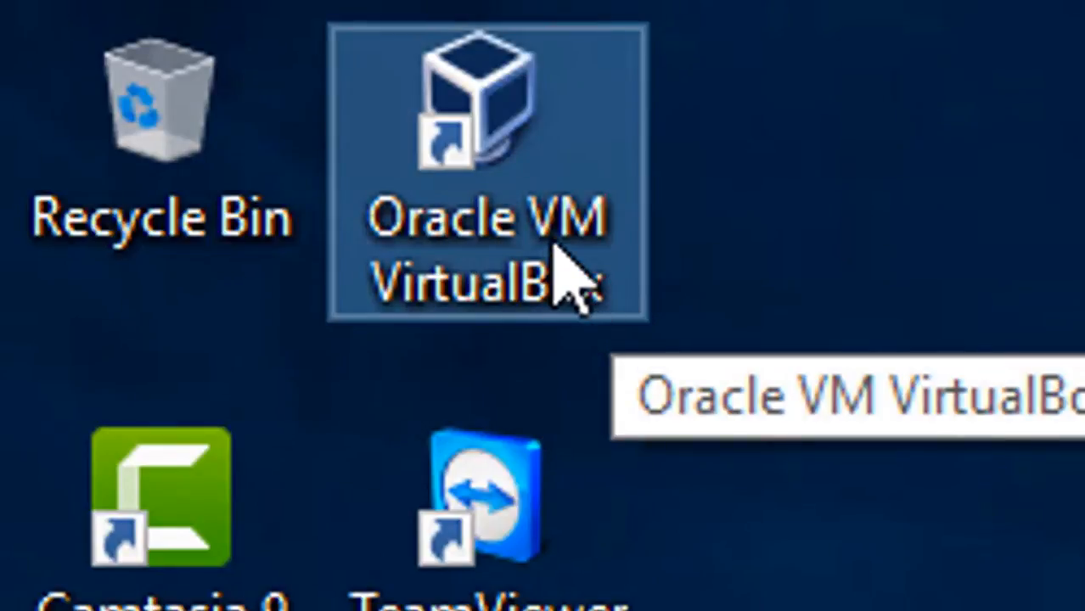
Start Oracle VM VirtualBox, and in File Explorer go to the OS folder inside SOFTWARE on DATA (D:)
{"action": "double_click", "coordinate": [562, 284]}
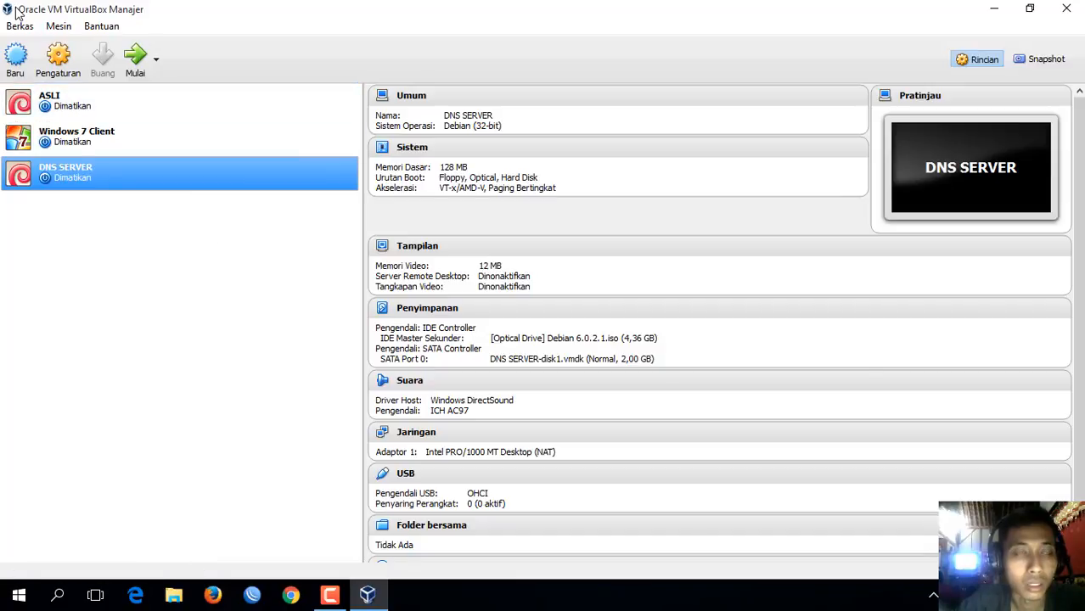
{"action": "left_click", "coordinate": [173, 594]}
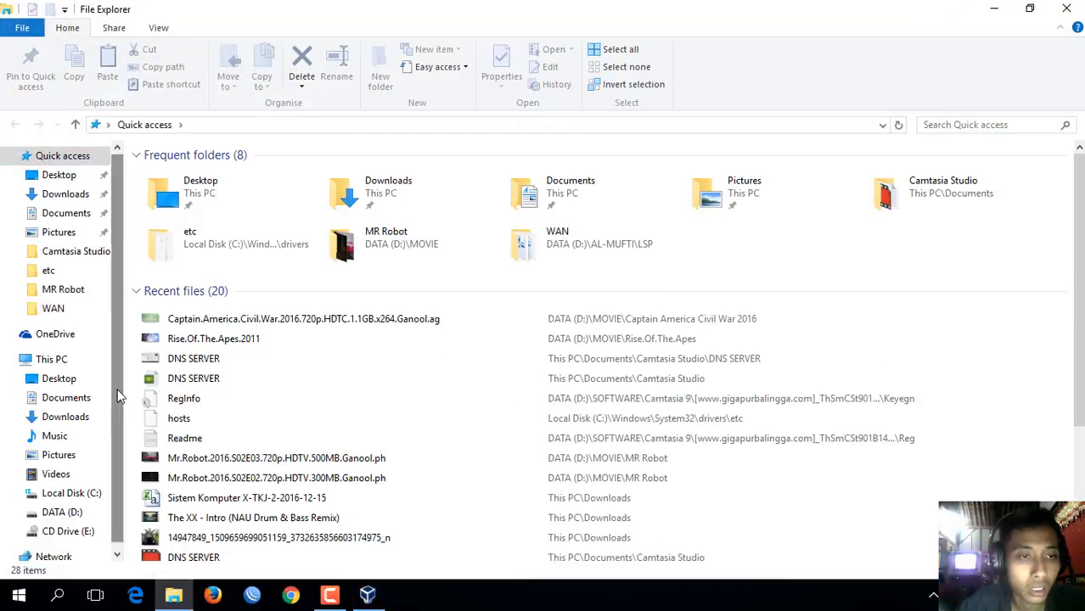
{"action": "scroll", "coordinate": [102, 408], "scroll_direction": "down", "scroll_amount": 1}
{"action": "left_click", "coordinate": [66, 489]}
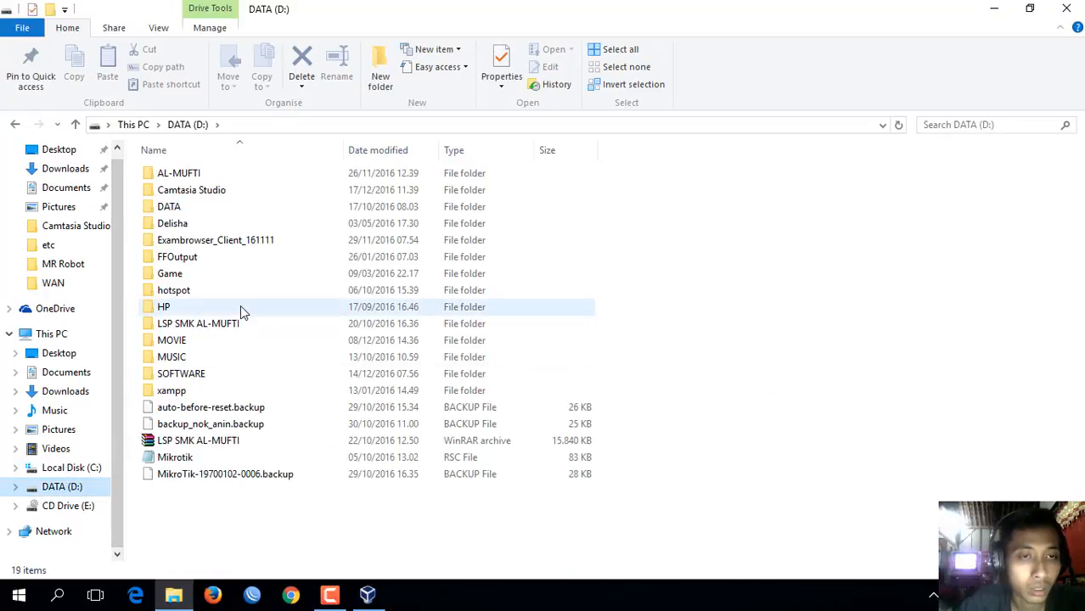
{"action": "double_click", "coordinate": [193, 375]}
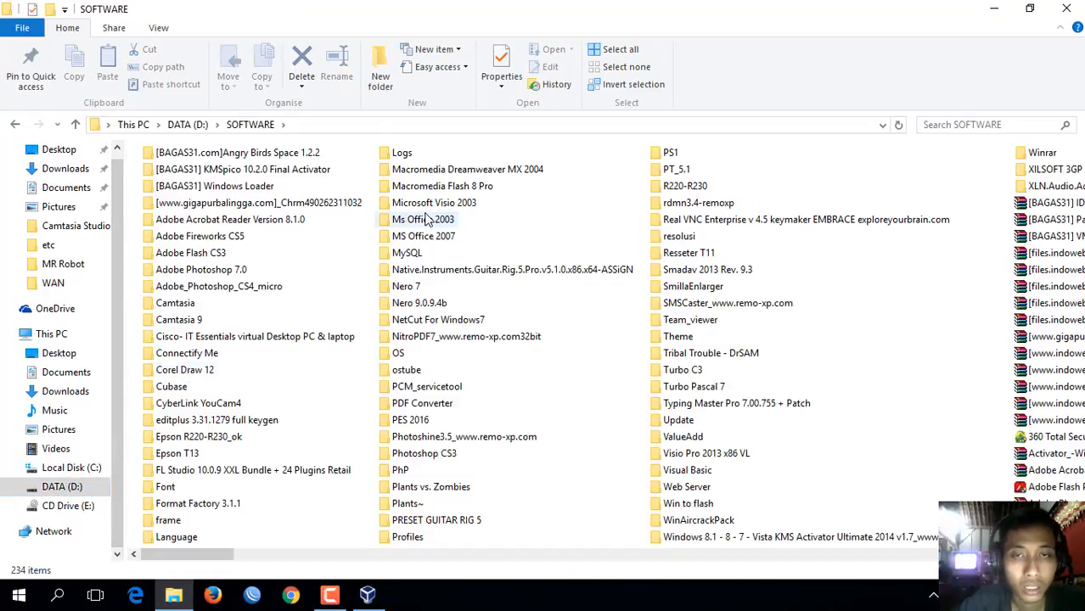
{"action": "double_click", "coordinate": [397, 355]}
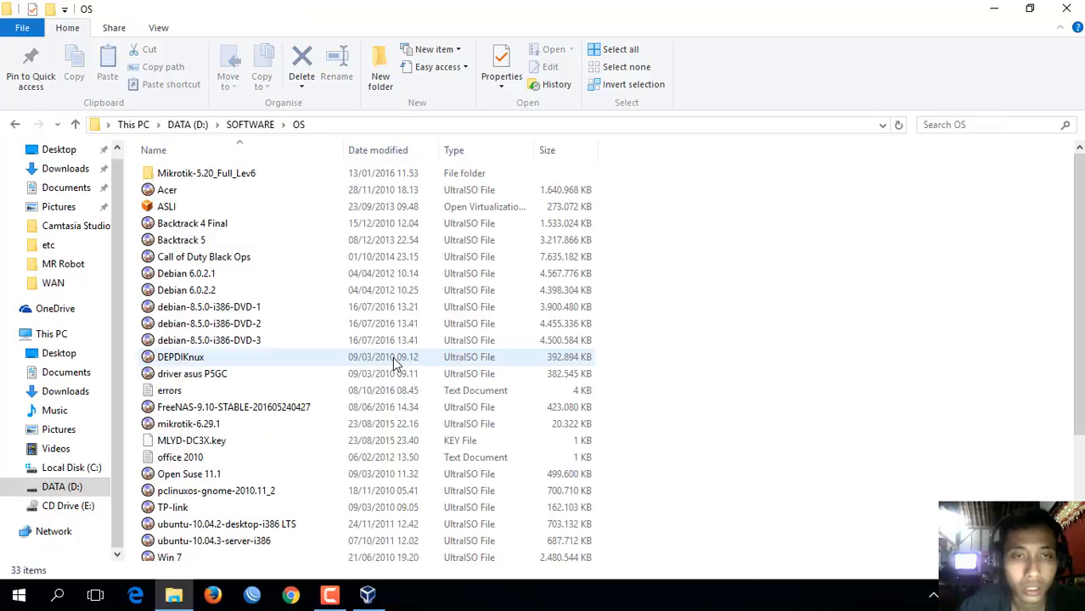
Show the OS folder's files as a list and point out the Debian 6.0.2.1 disk image
{"action": "left_click", "coordinate": [160, 28]}
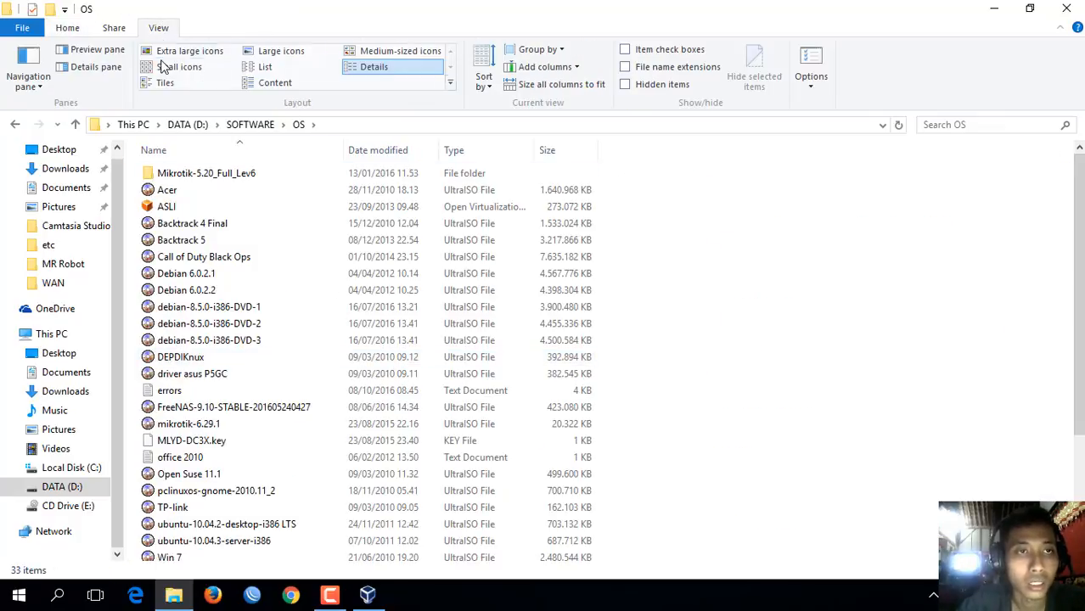
{"action": "left_click", "coordinate": [259, 69]}
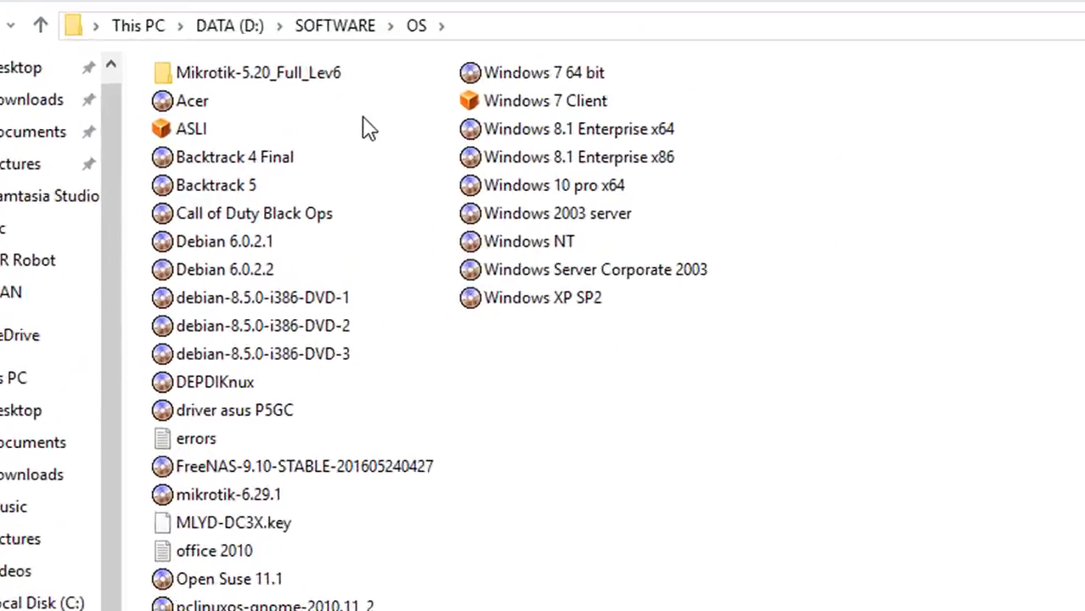
{"action": "left_click", "coordinate": [384, 240]}
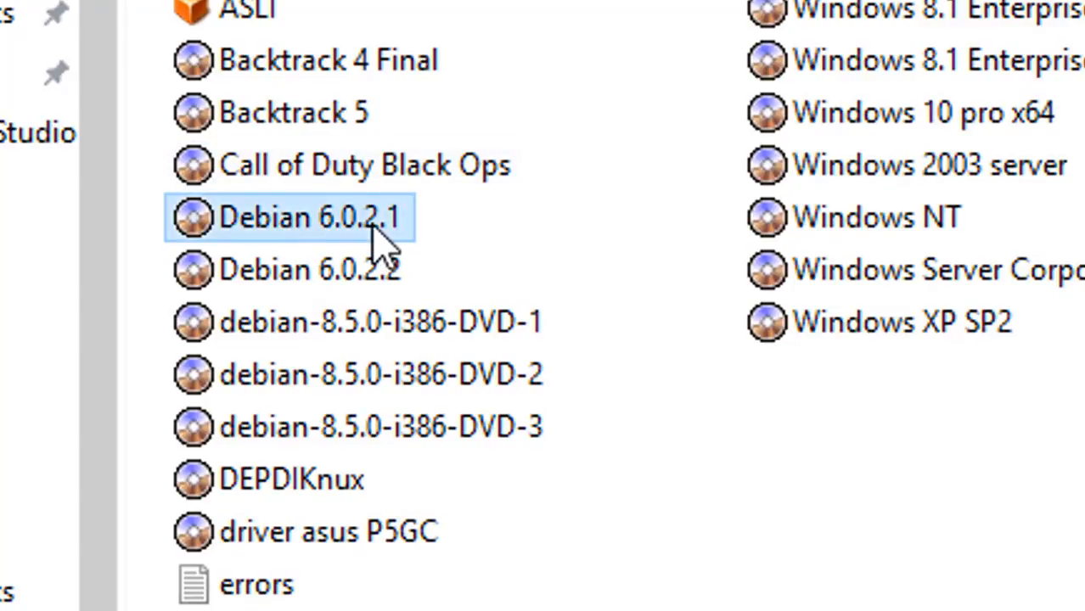
{"action": "left_click", "coordinate": [378, 239]}
{"action": "left_click_drag", "start_coordinate": [369, 218], "coordinate": [357, 224]}
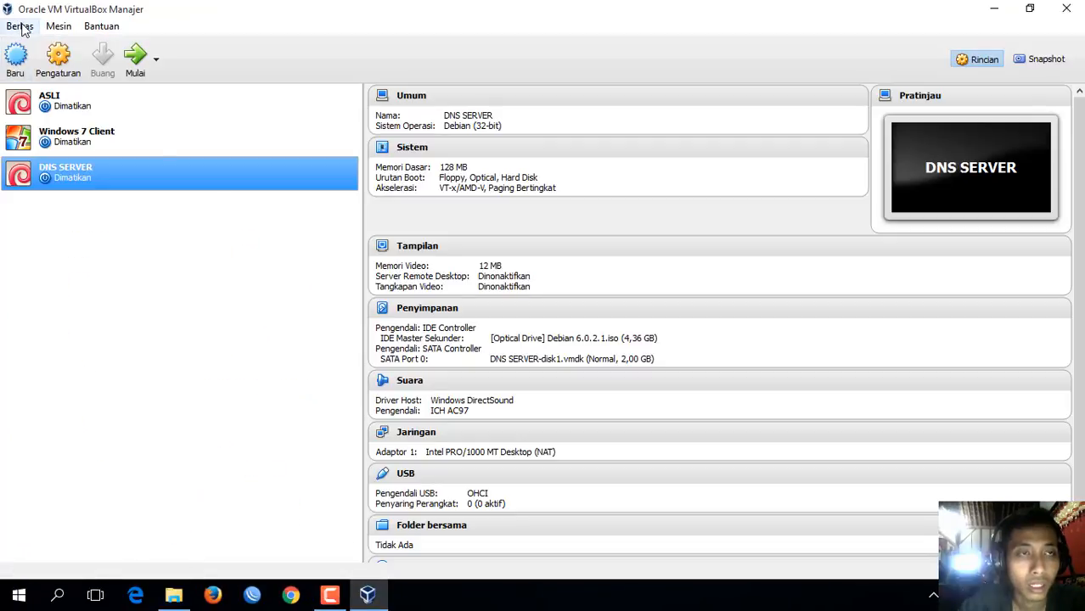
In VirtualBox, begin a new virtual machine with type Linux, version Debian (32-bit) and the name Debian 6
{"action": "left_click", "coordinate": [13, 64]}
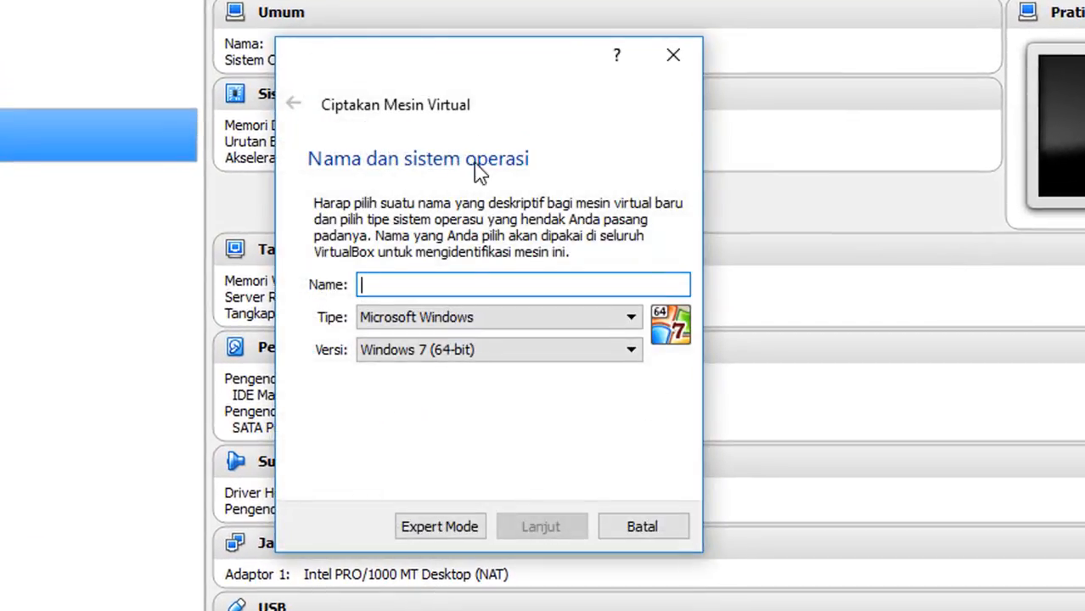
{"action": "left_click", "coordinate": [450, 313]}
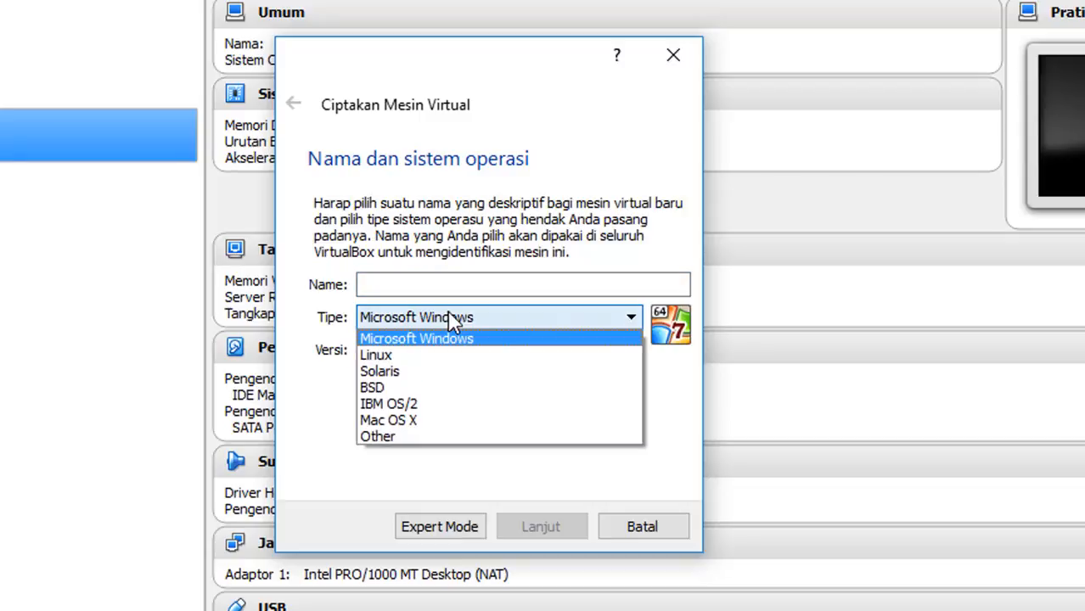
{"action": "left_click", "coordinate": [419, 353]}
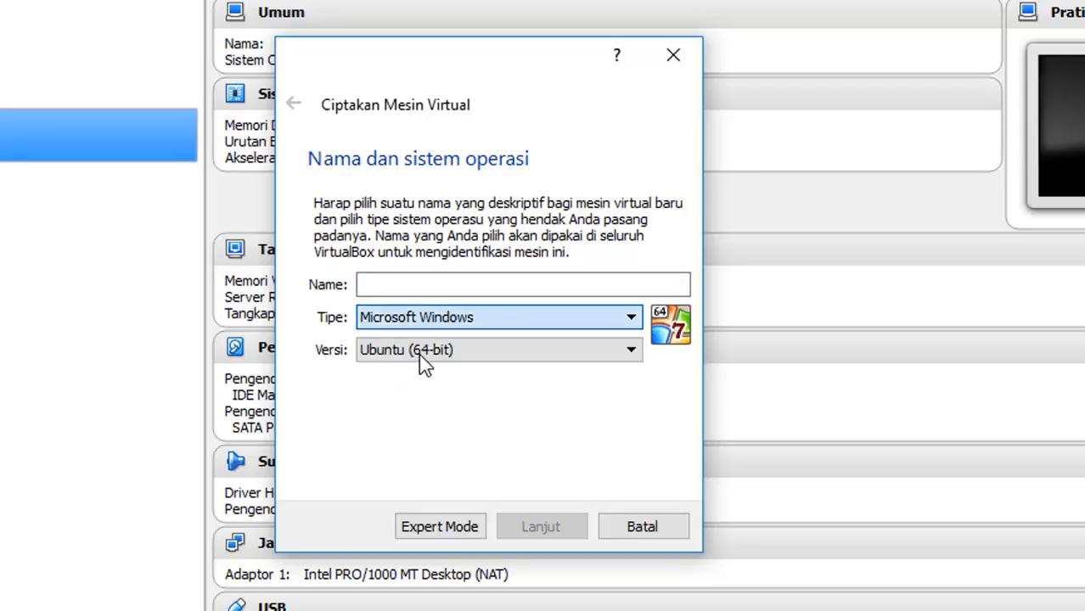
{"action": "left_click", "coordinate": [463, 360]}
{"action": "left_click_drag", "start_coordinate": [643, 454], "coordinate": [631, 408]}
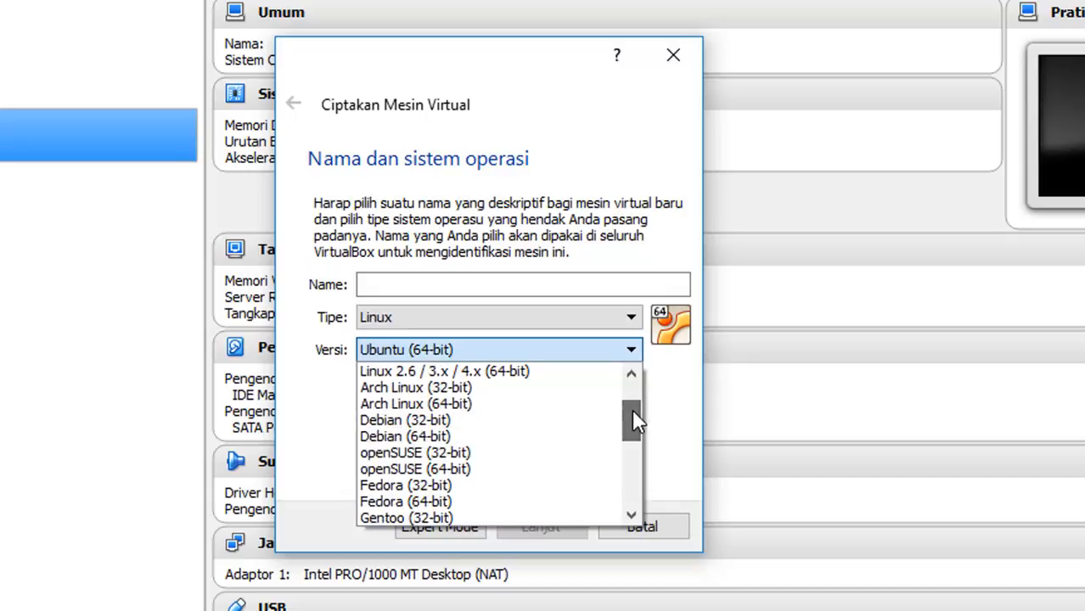
{"action": "left_click", "coordinate": [566, 431]}
{"action": "left_click", "coordinate": [445, 283]}
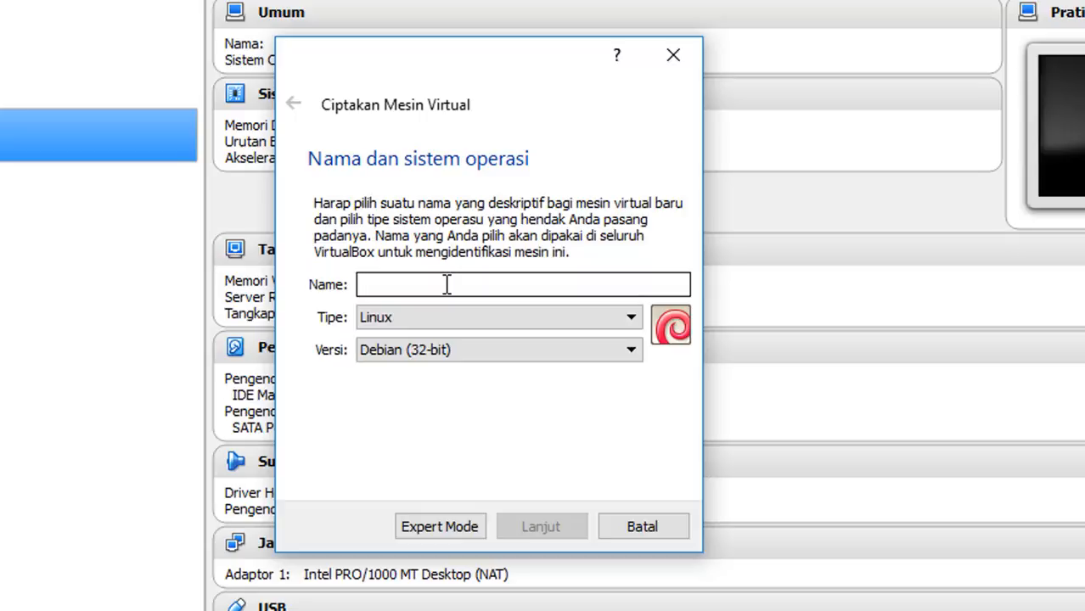
{"action": "type", "text": "Debian 6"}
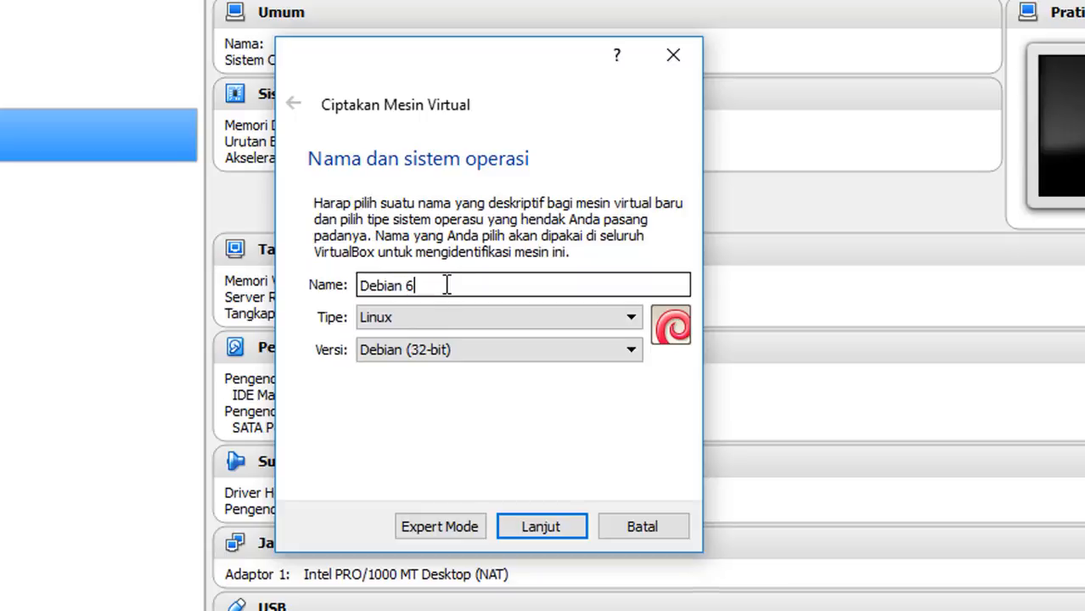
{"action": "left_click", "coordinate": [543, 528]}
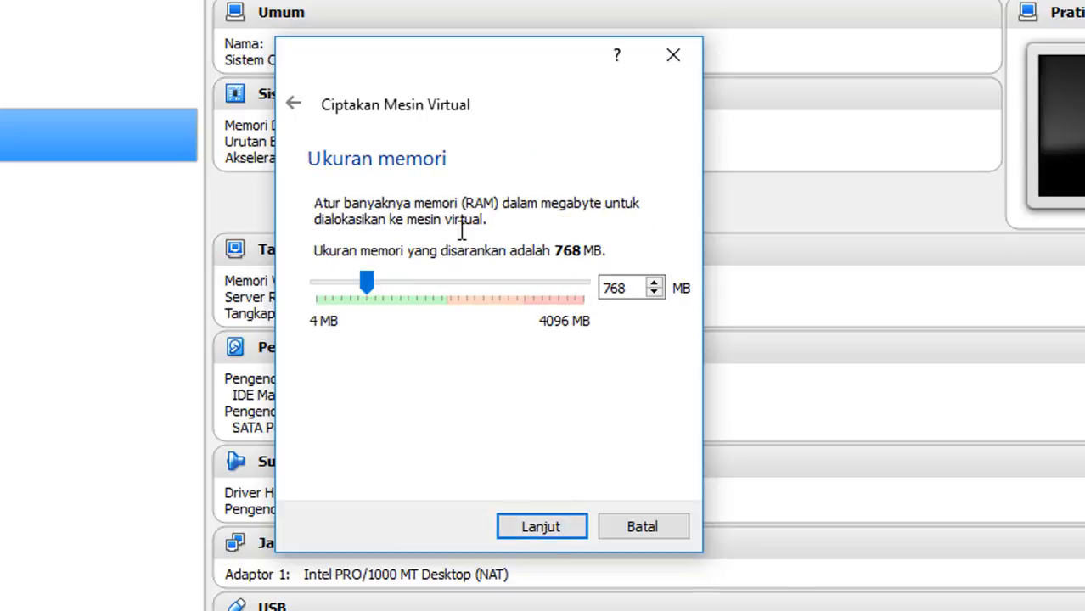
Set the virtual machine's memory size to 128 MB and continue to the hard disk options
{"action": "left_click", "coordinate": [631, 288]}
{"action": "double_click", "coordinate": [631, 289]}
{"action": "key", "text": "BackSpace"}
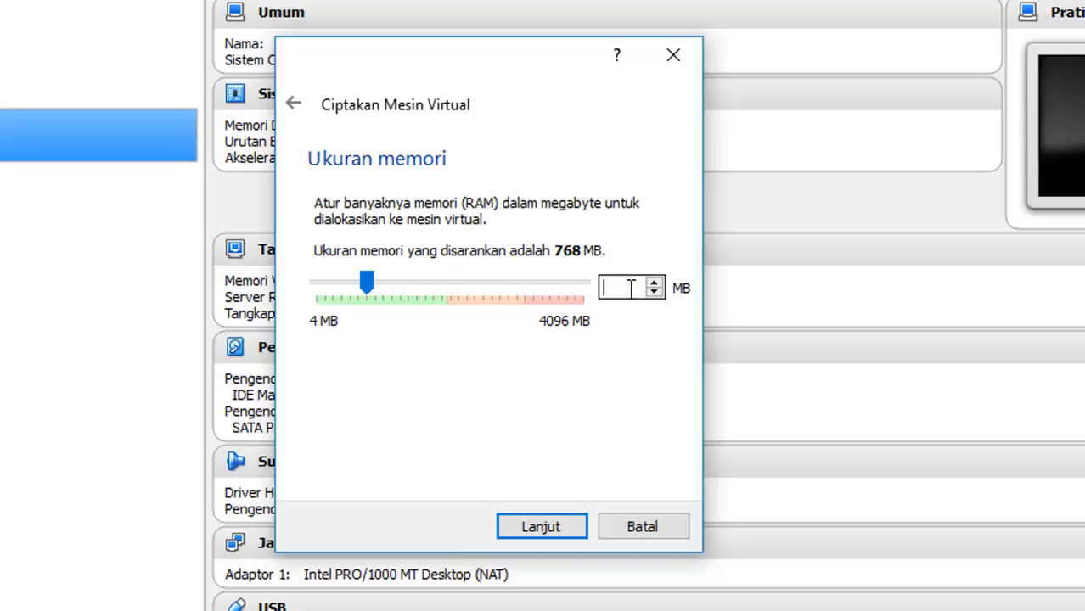
{"action": "type", "text": "128"}
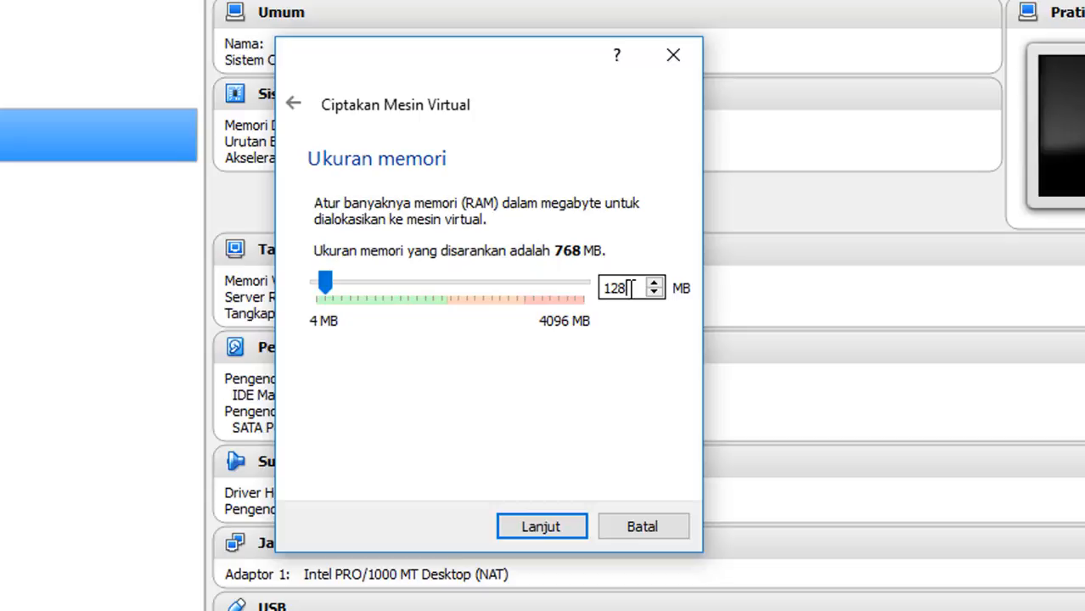
{"action": "left_click_drag", "start_coordinate": [325, 286], "coordinate": [385, 301]}
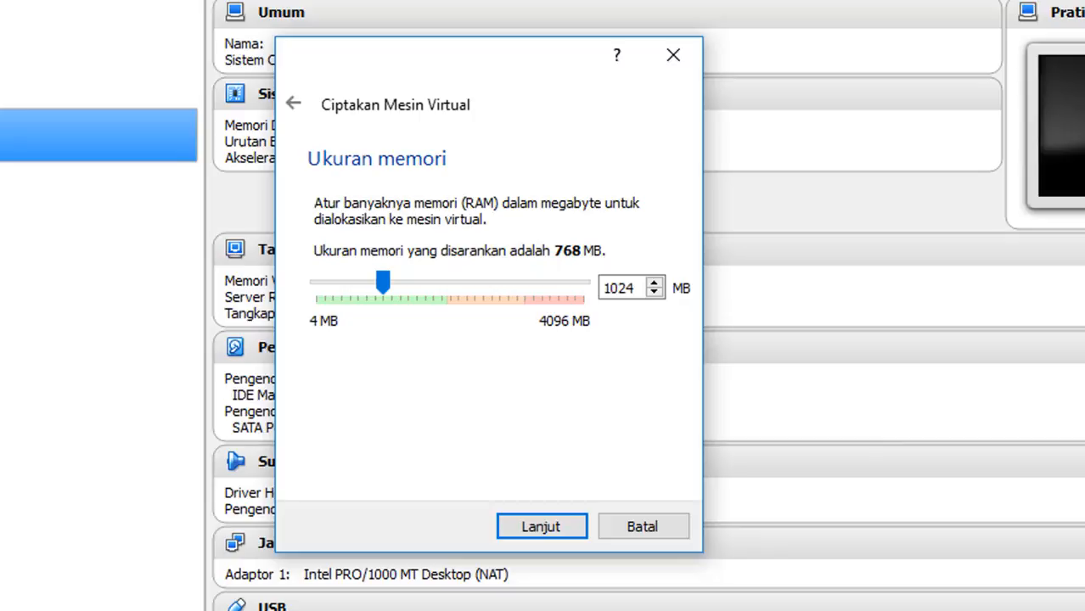
{"action": "left_click_drag", "start_coordinate": [385, 284], "coordinate": [333, 287]}
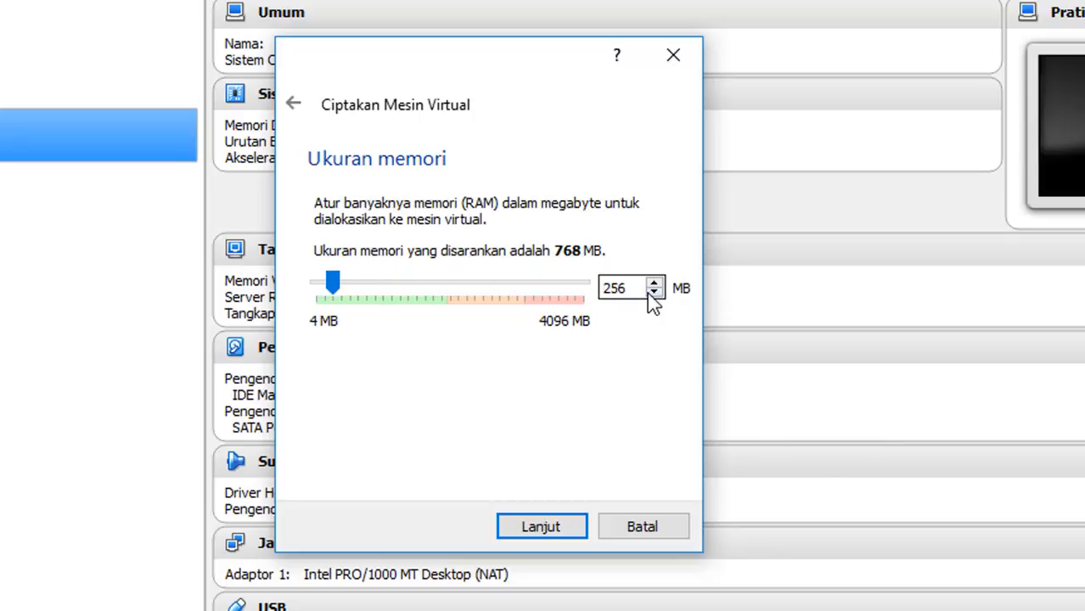
{"action": "type", "text": "128"}
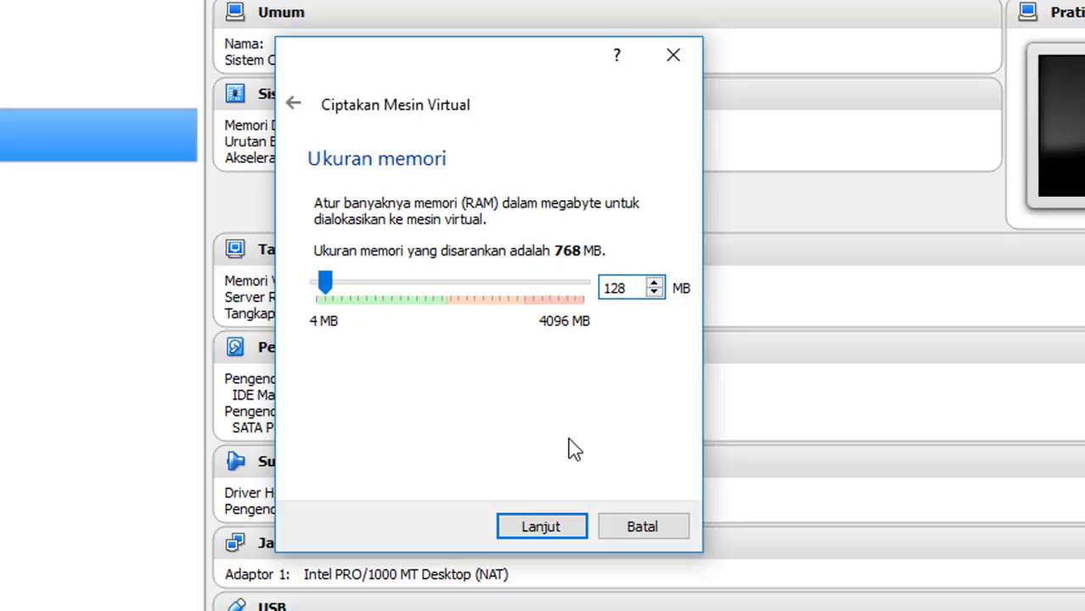
{"action": "left_click", "coordinate": [550, 523]}
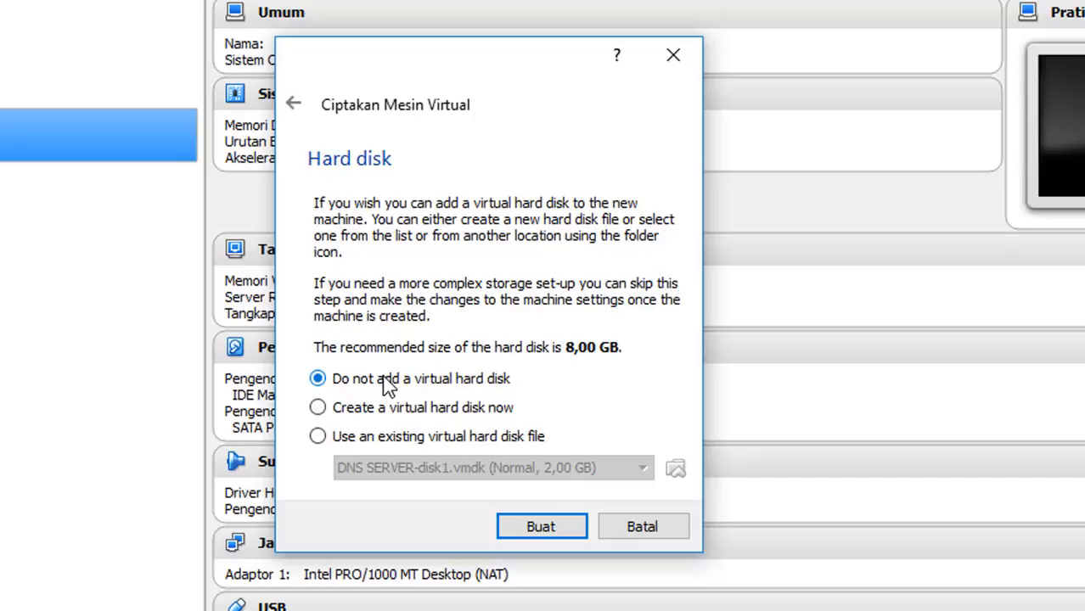
Choose to create a virtual hard disk now and proceed to the disk creation wizard
{"action": "left_click", "coordinate": [357, 437]}
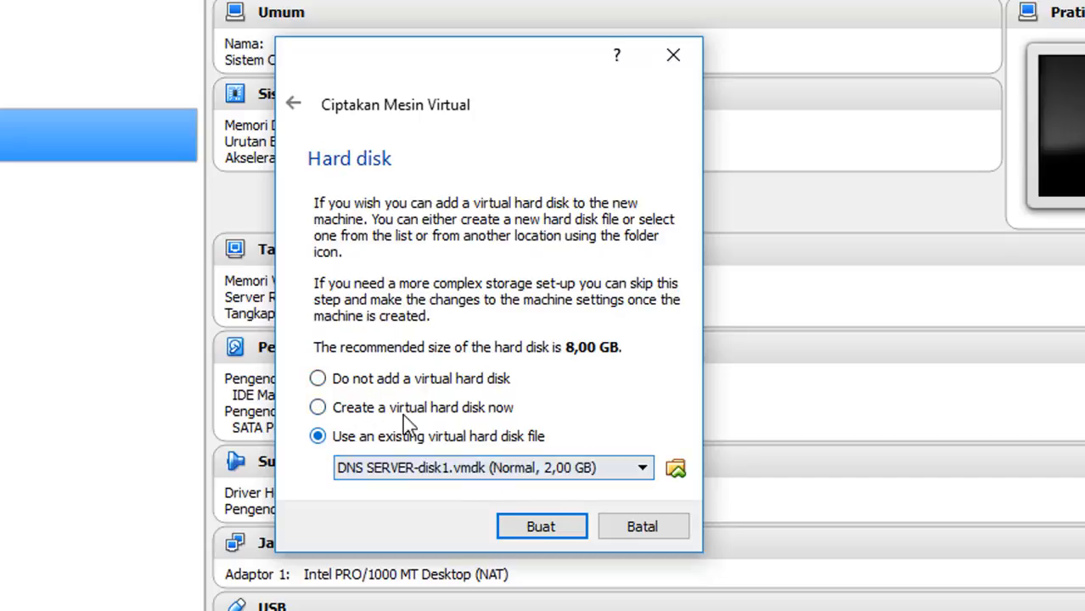
{"action": "left_click", "coordinate": [385, 412]}
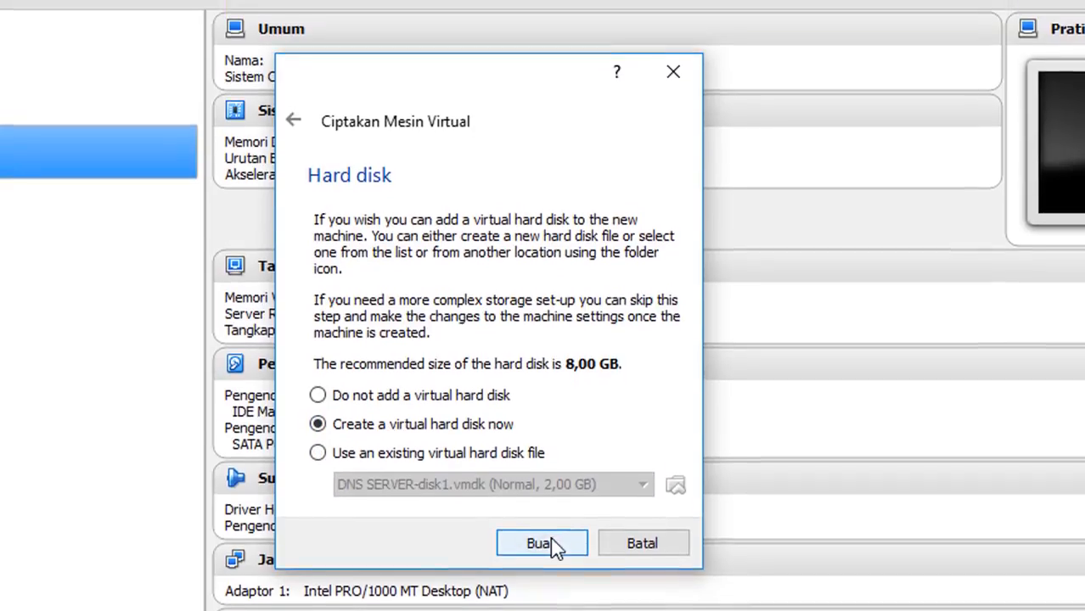
{"action": "left_click", "coordinate": [553, 524]}
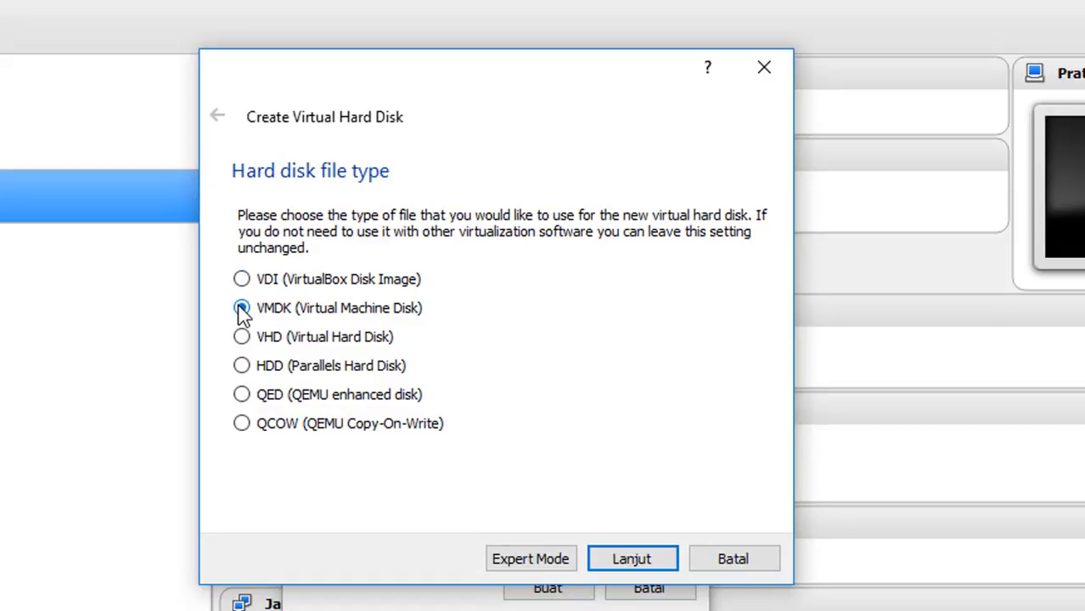
Choose VHD (Virtual Hard Disk) as the disk file type and dynamic allocation (Dialokasikan secara dinamik) for its storage
{"action": "left_click", "coordinate": [241, 337]}
{"action": "left_click", "coordinate": [640, 560]}
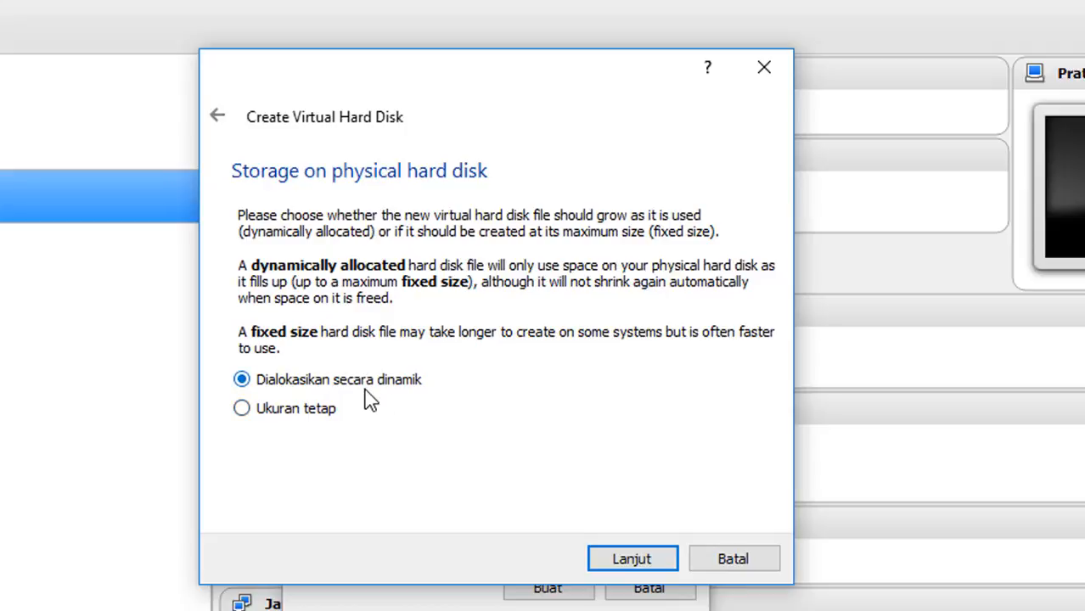
{"action": "left_click", "coordinate": [297, 410]}
{"action": "left_click", "coordinate": [294, 385]}
{"action": "left_click", "coordinate": [626, 561]}
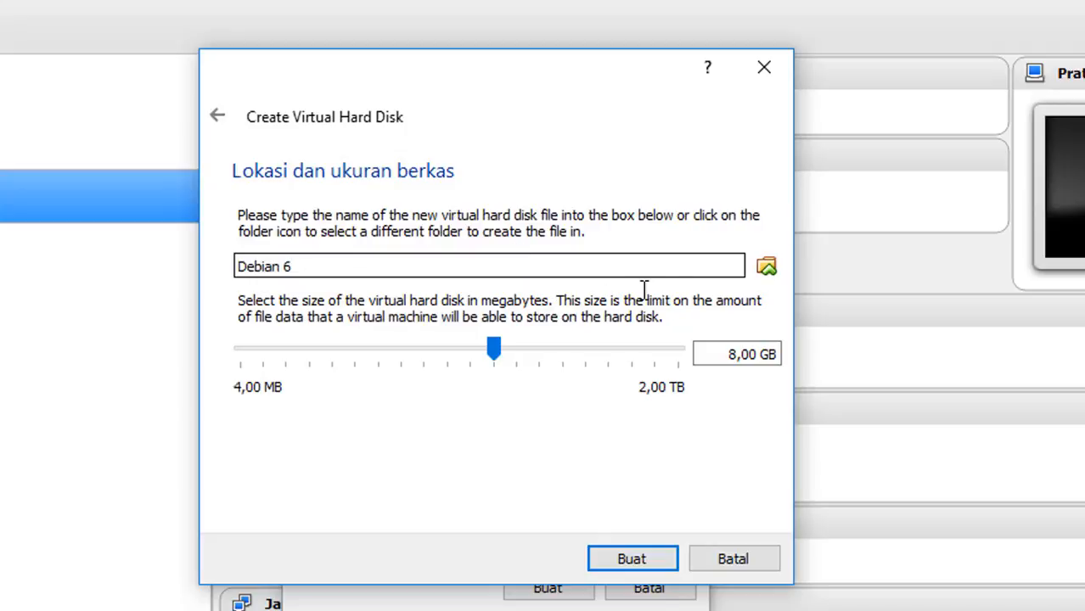
Set the maximum size of the Debian 6 virtual hard disk to 2,00 GB
{"action": "left_click_drag", "start_coordinate": [356, 266], "coordinate": [243, 266]}
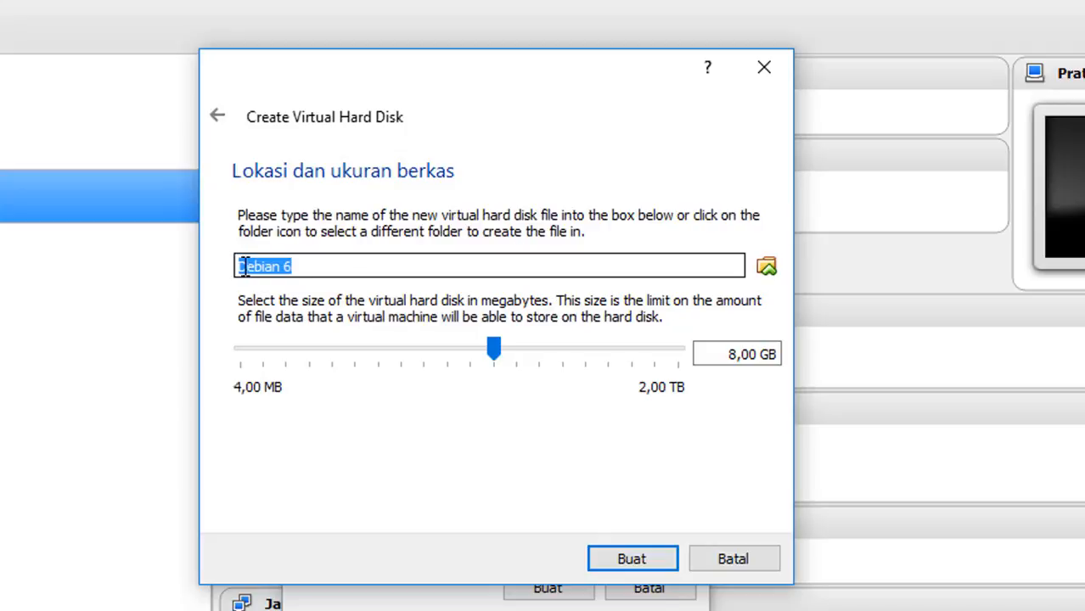
{"action": "left_click", "coordinate": [302, 267]}
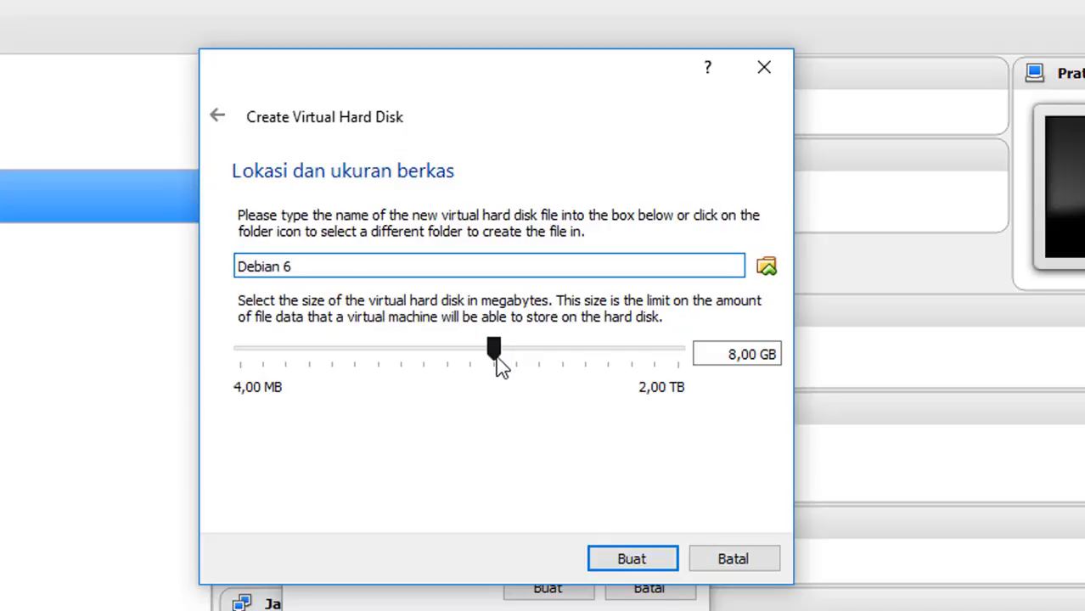
{"action": "mouse_move", "coordinate": [501, 365]}
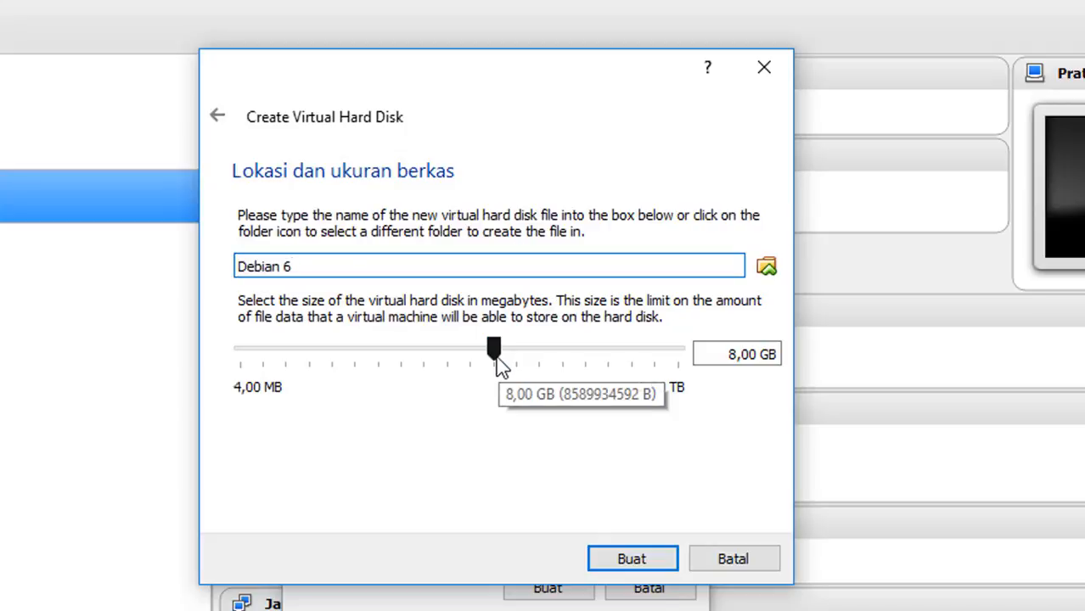
{"action": "double_click", "coordinate": [745, 355]}
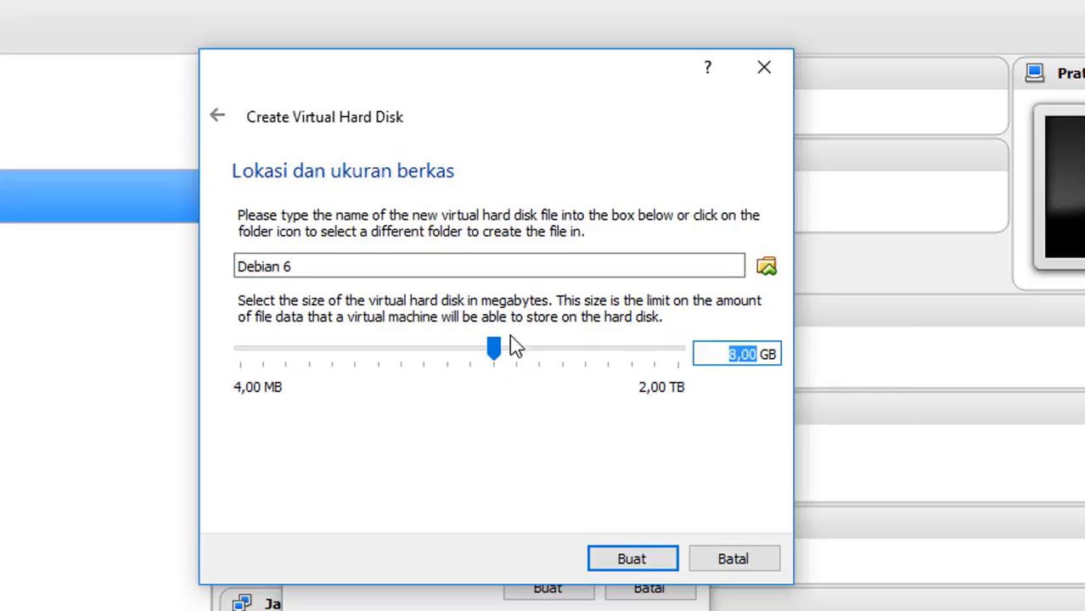
{"action": "left_click", "coordinate": [705, 357]}
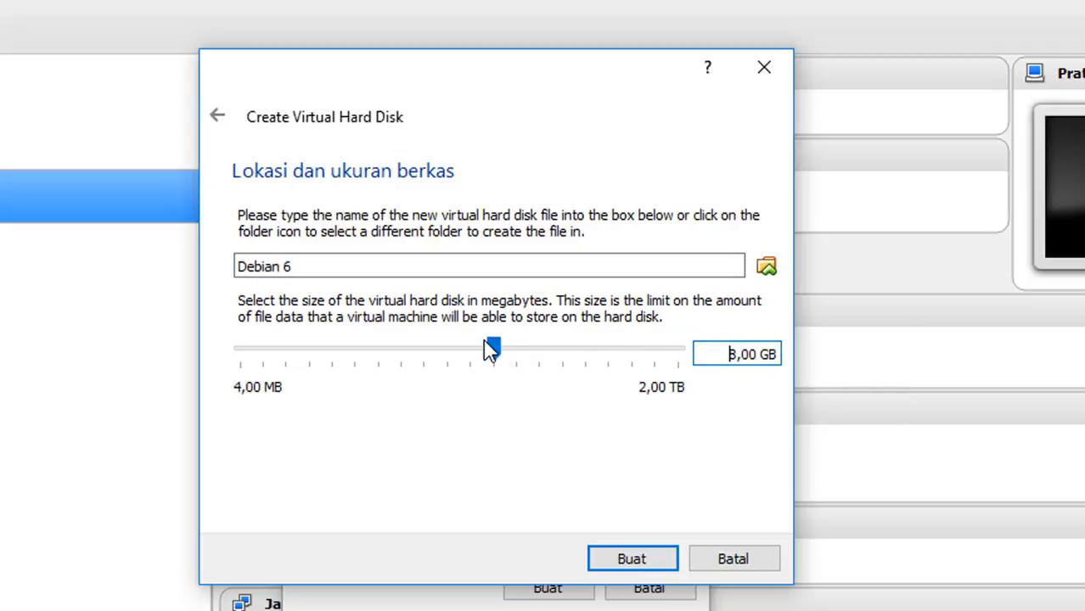
{"action": "left_click_drag", "start_coordinate": [496, 356], "coordinate": [457, 363]}
{"action": "left_click", "coordinate": [748, 356]}
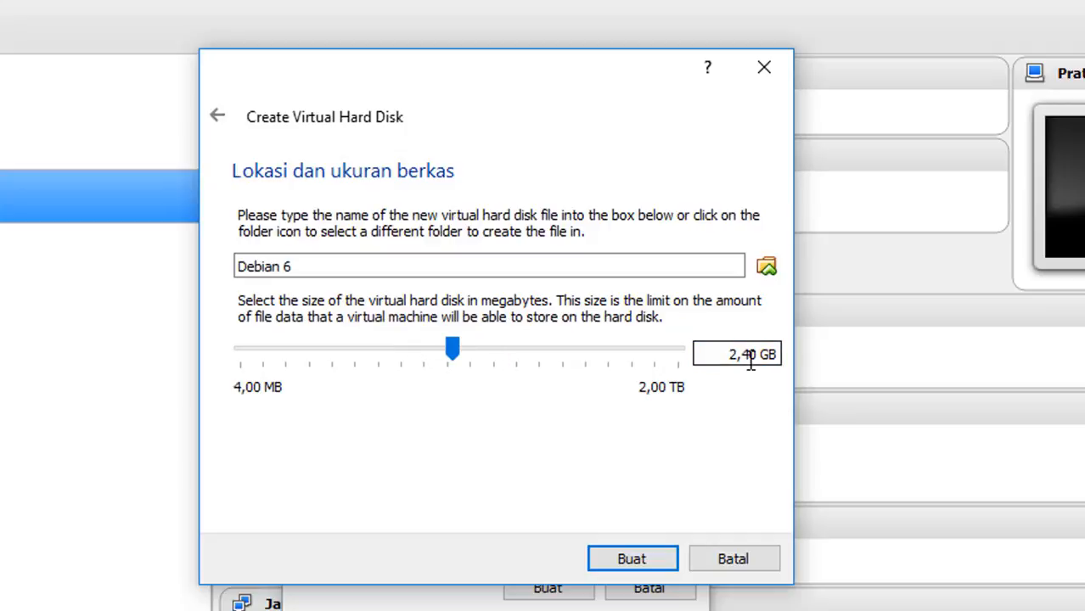
{"action": "key", "text": "Delete"}
{"action": "type", "text": "0"}
{"action": "key", "text": "Delete"}
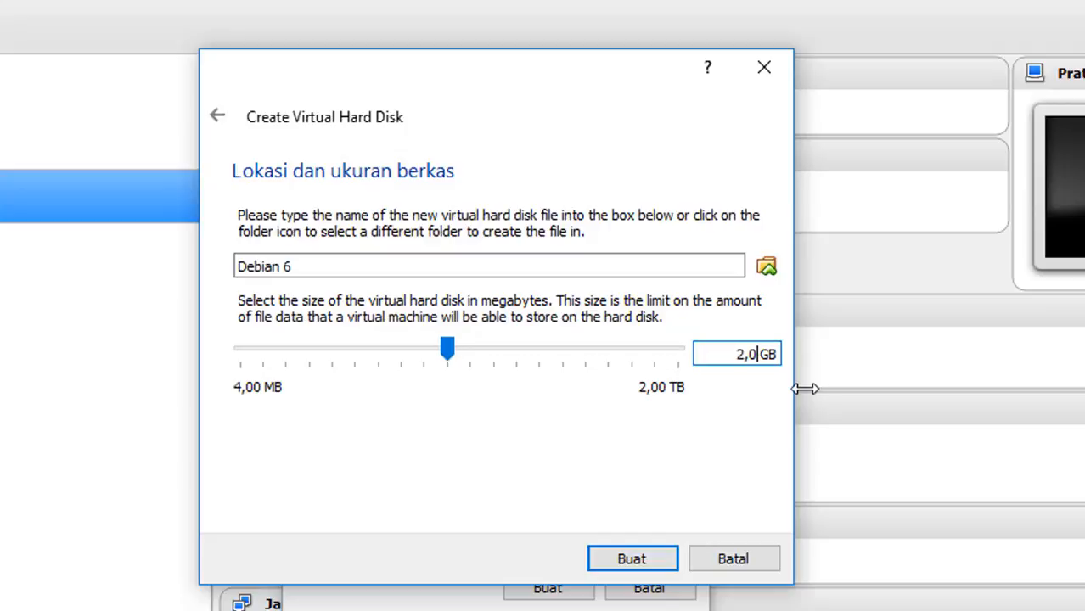
{"action": "type", "text": "0"}
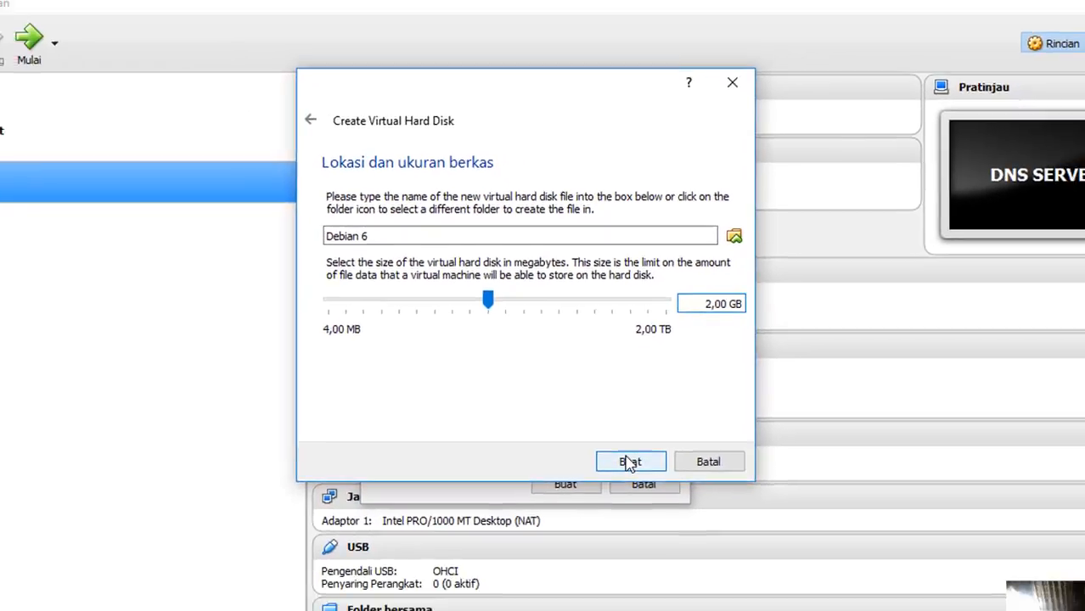
Create the virtual hard disk and start the Debian 6 virtual machine
{"action": "left_click", "coordinate": [632, 558]}
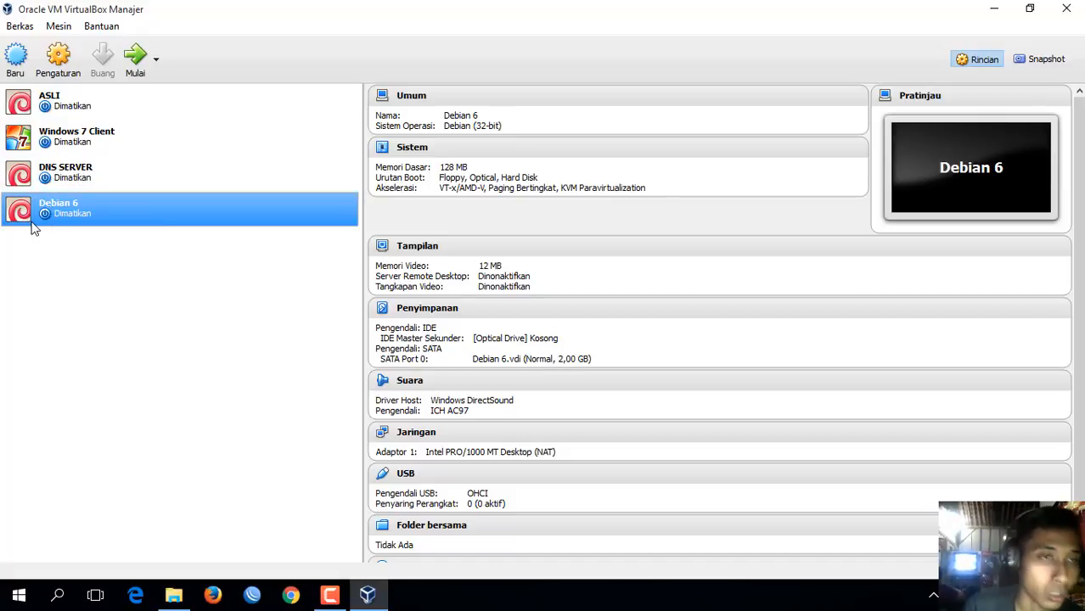
{"action": "double_click", "coordinate": [78, 207]}
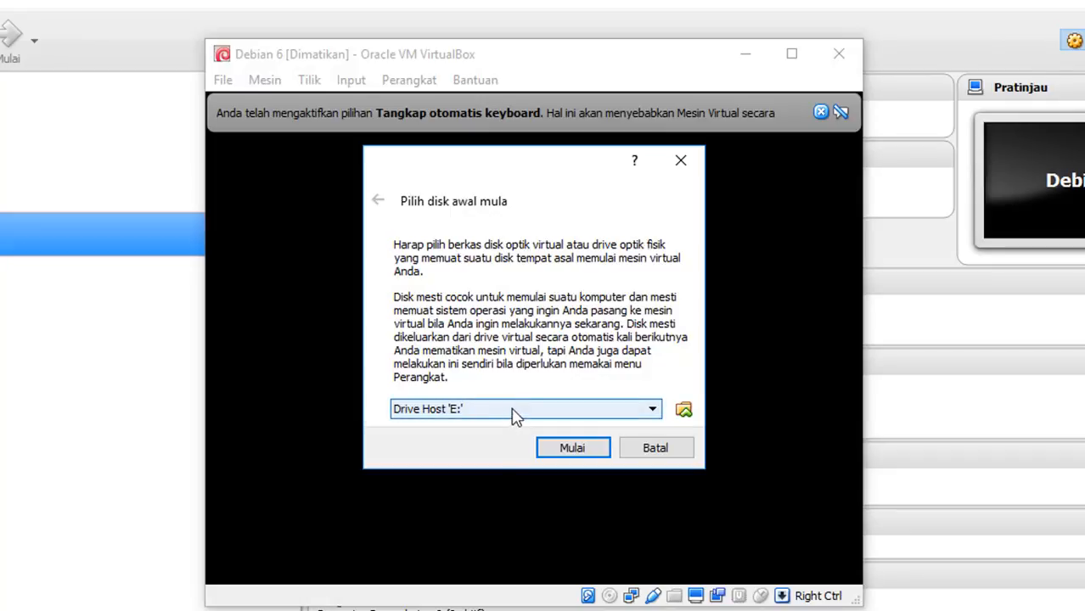
Boot the virtual machine from the Debian 6.0.2.1 ISO image and dismiss the keyboard capture notice
{"action": "left_click", "coordinate": [688, 415]}
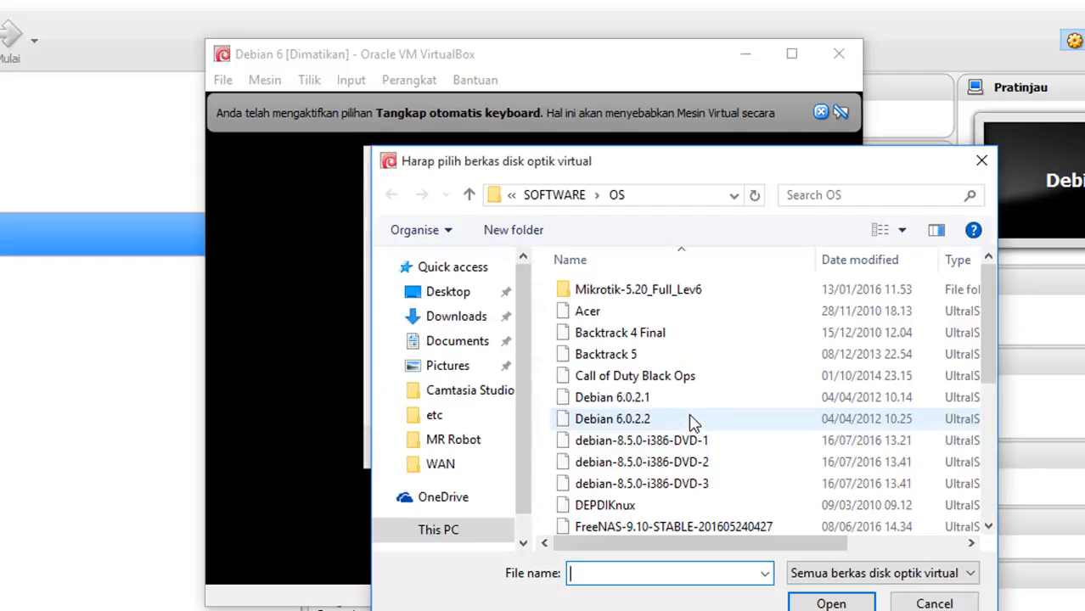
{"action": "scroll", "coordinate": [988, 357], "scroll_direction": "down", "scroll_amount": 1}
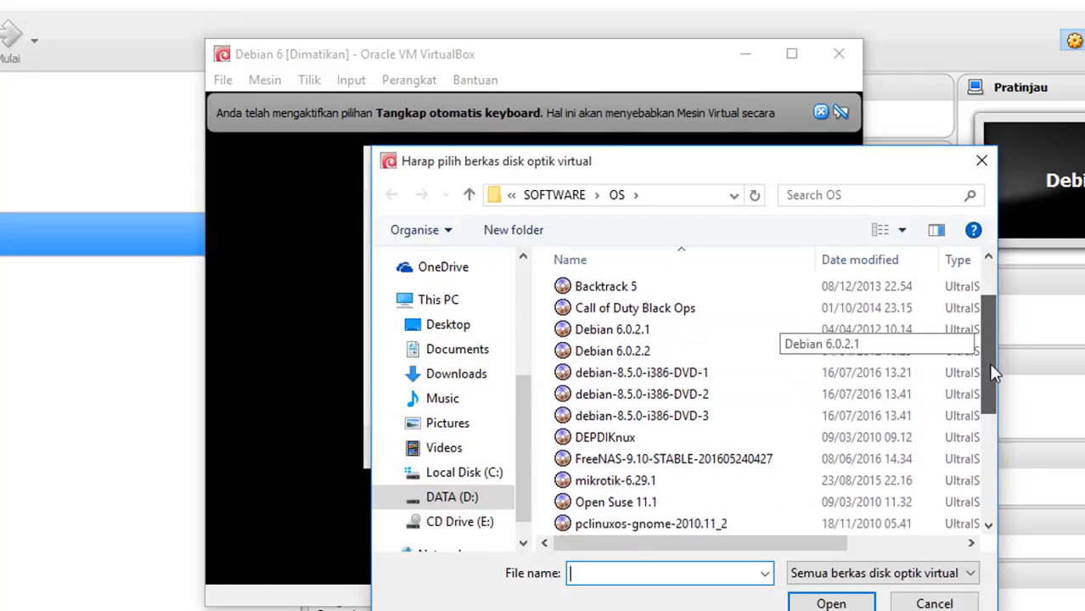
{"action": "left_click", "coordinate": [609, 331]}
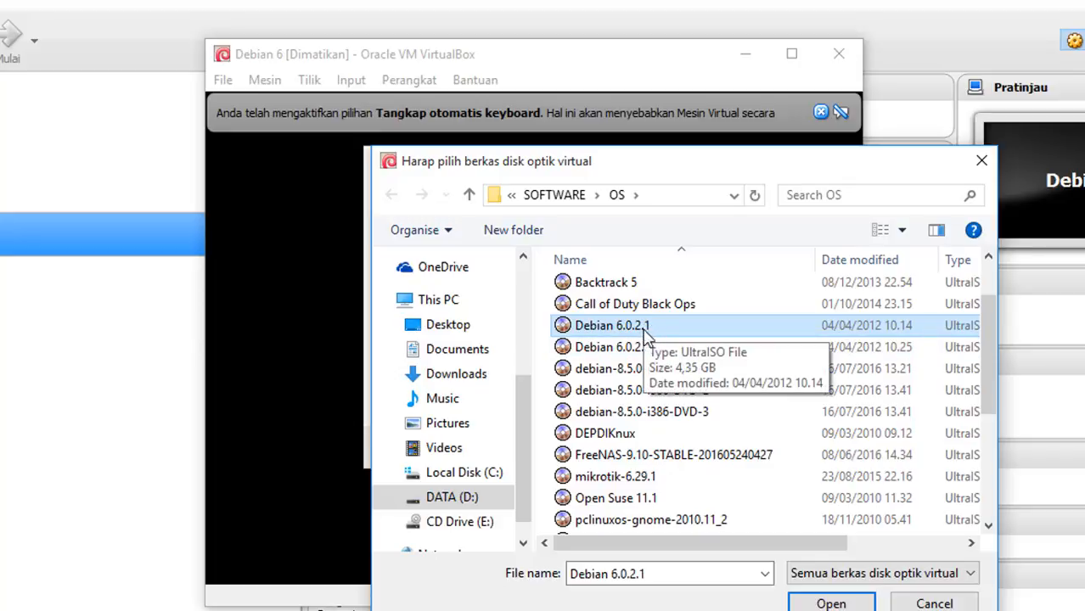
{"action": "left_click", "coordinate": [647, 348]}
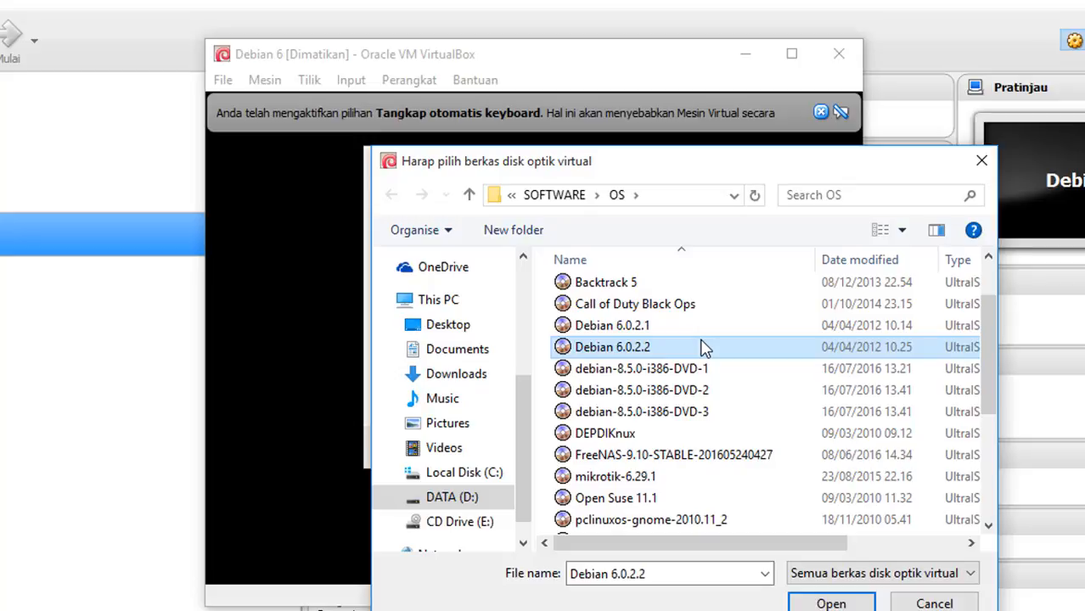
{"action": "left_click", "coordinate": [679, 326]}
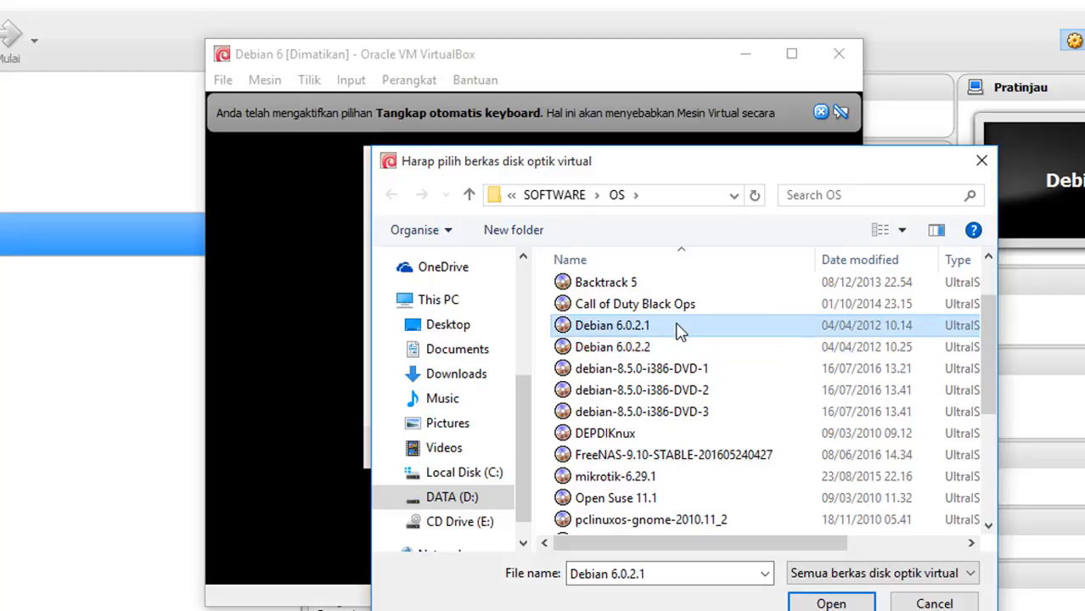
{"action": "left_click", "coordinate": [834, 602]}
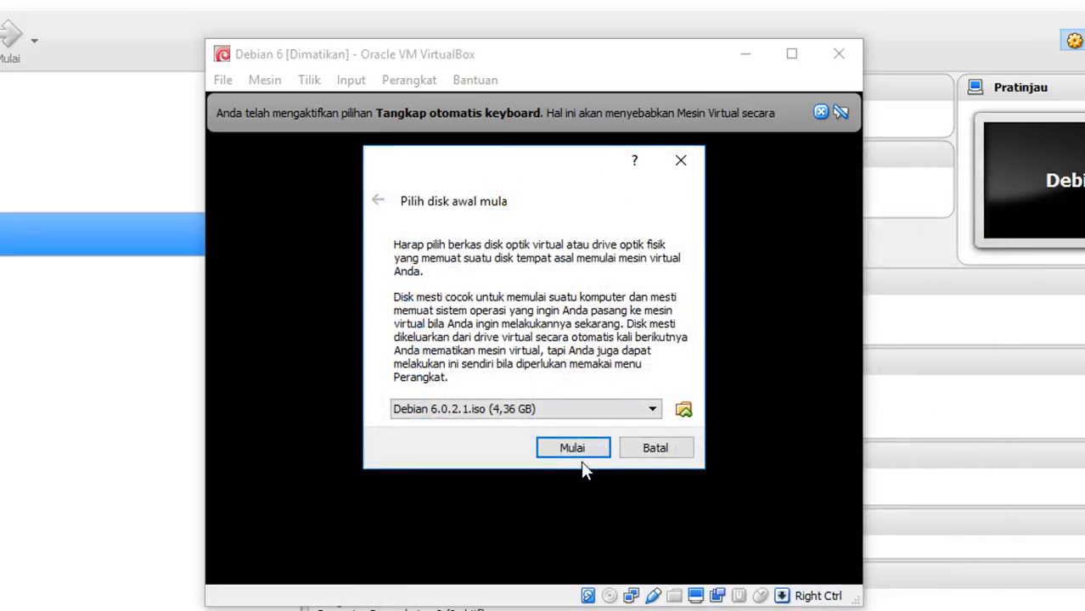
{"action": "left_click", "coordinate": [572, 446]}
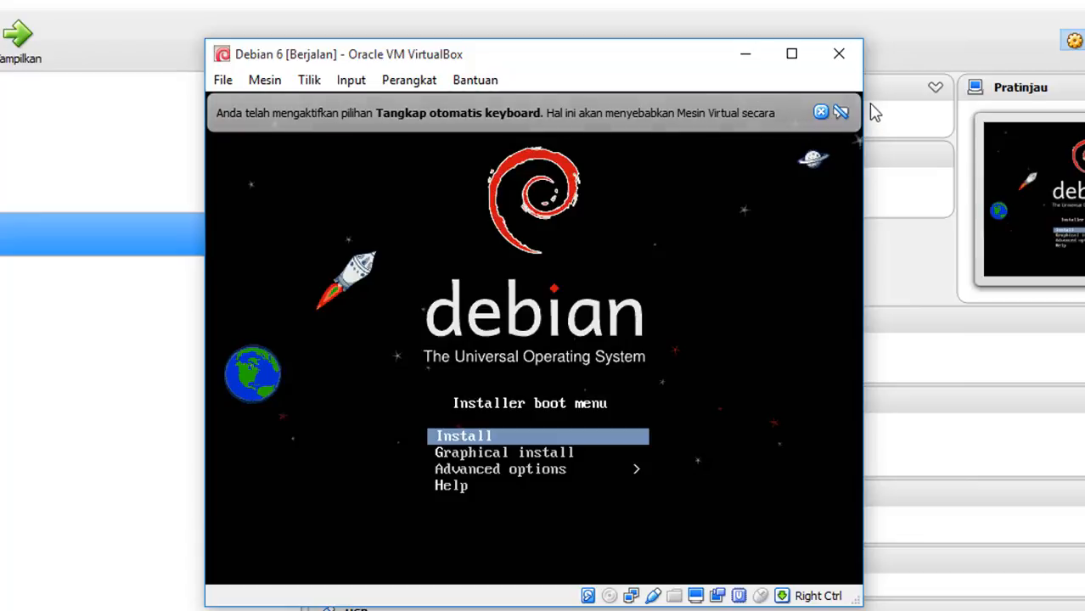
{"action": "left_click", "coordinate": [820, 113]}
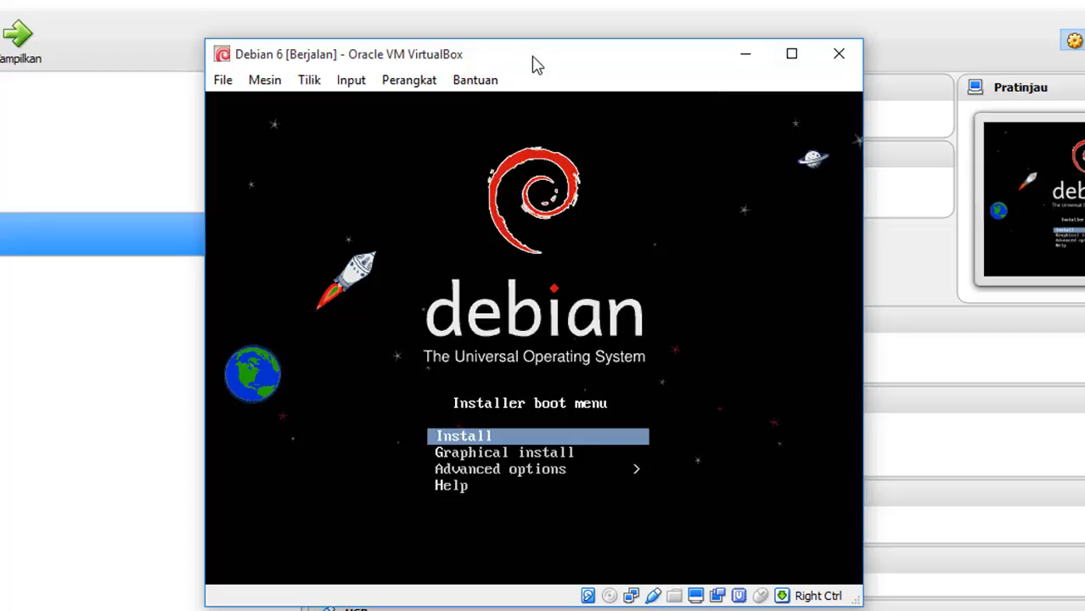
{"action": "key", "text": "Down"}
{"action": "key", "text": "Up"}
{"action": "key", "text": "Down"}
{"action": "key", "text": "Up"}
{"action": "key", "text": "Down"}
{"action": "key", "text": "Up"}
{"action": "key", "text": "Down"}
{"action": "key", "text": "Down"}
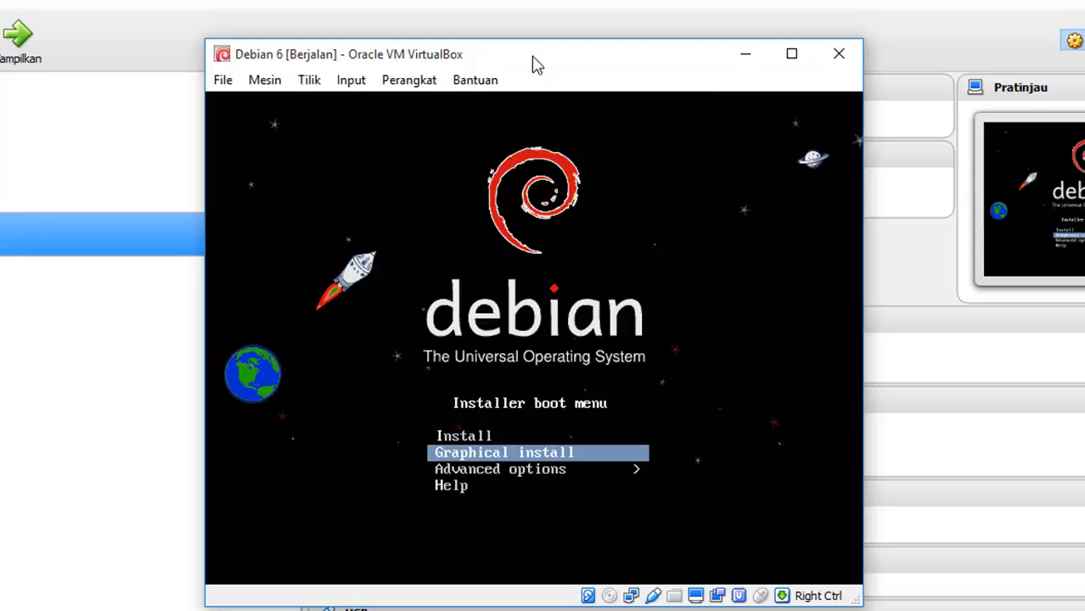
{"action": "key", "text": "Down"}
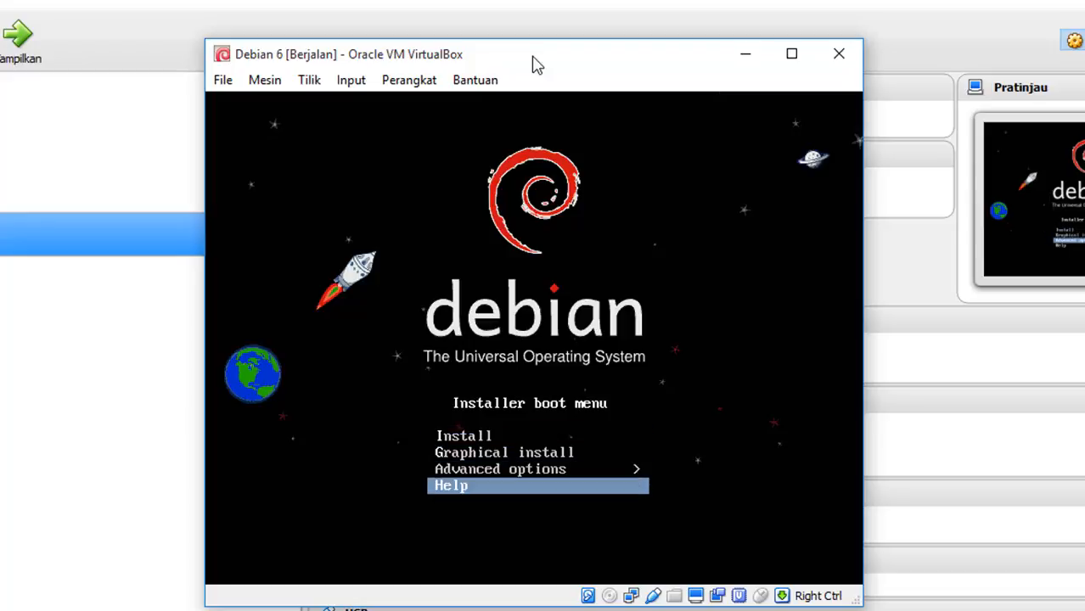
{"action": "key", "text": "Up"}
{"action": "key", "text": "Up"}
{"action": "key", "text": "Up"}
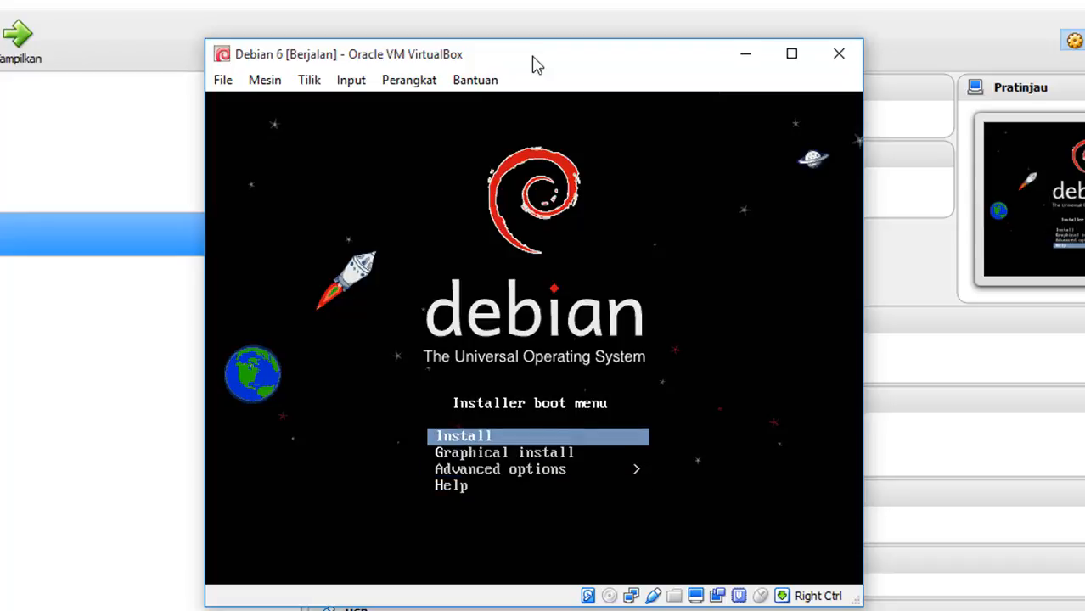
{"action": "key", "text": "Down"}
{"action": "key", "text": "Up"}
{"action": "key", "text": "Down"}
{"action": "key", "text": "Up"}
{"action": "key", "text": "Down"}
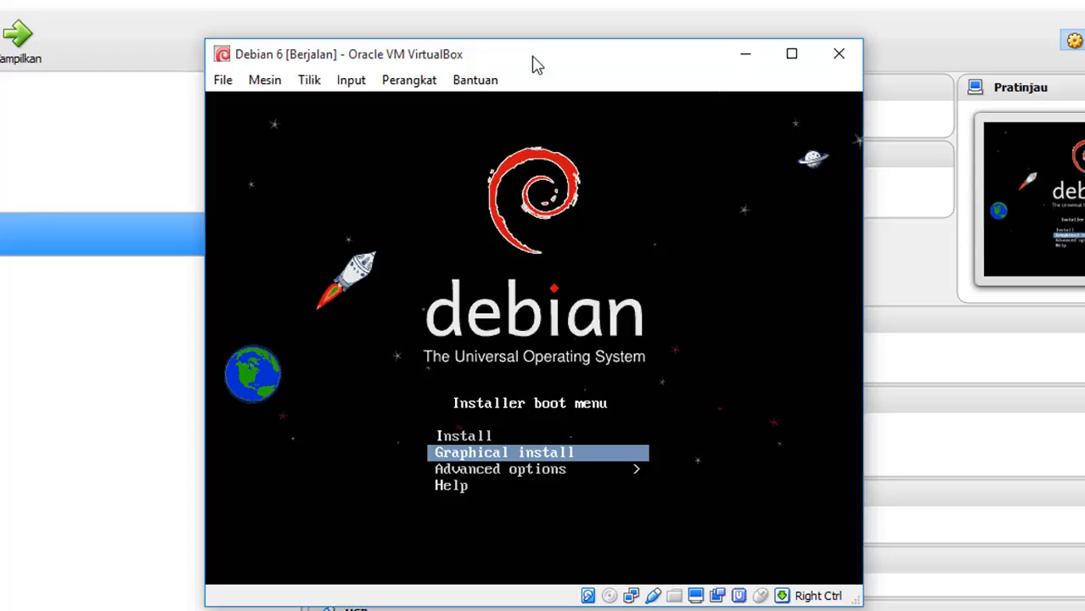
{"action": "key", "text": "Up"}
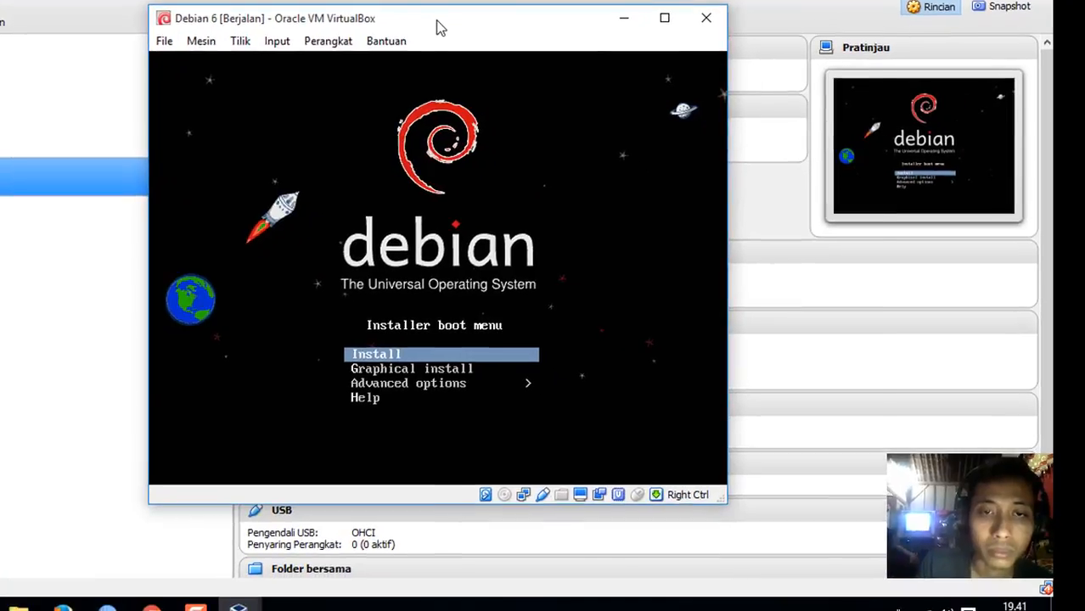
Start the Install option of the installer boot menu and dismiss the mouse integration notice
{"action": "key", "text": "Return"}
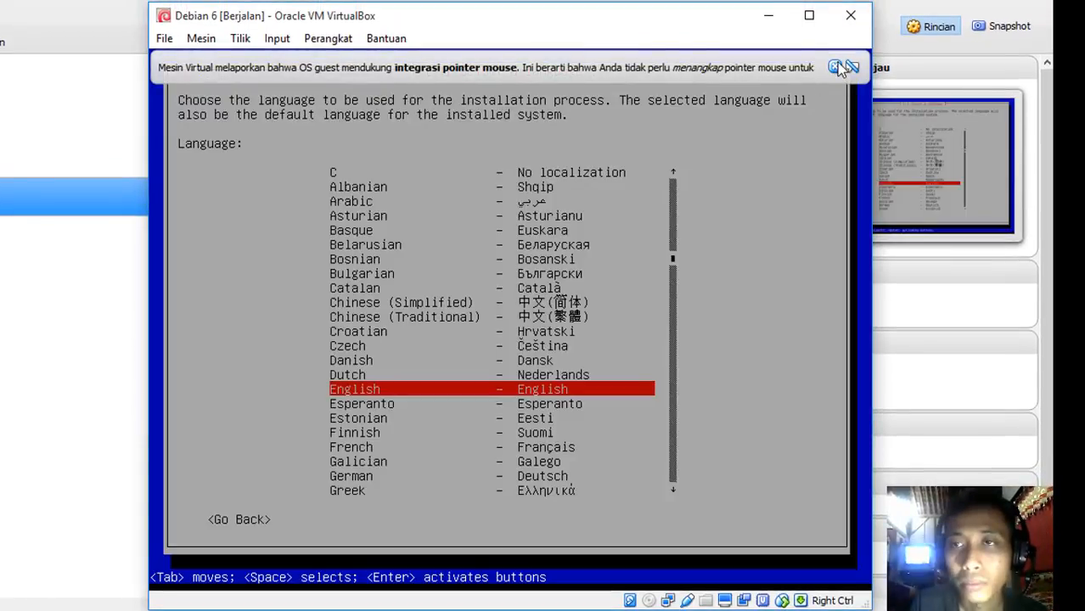
{"action": "left_click", "coordinate": [851, 67]}
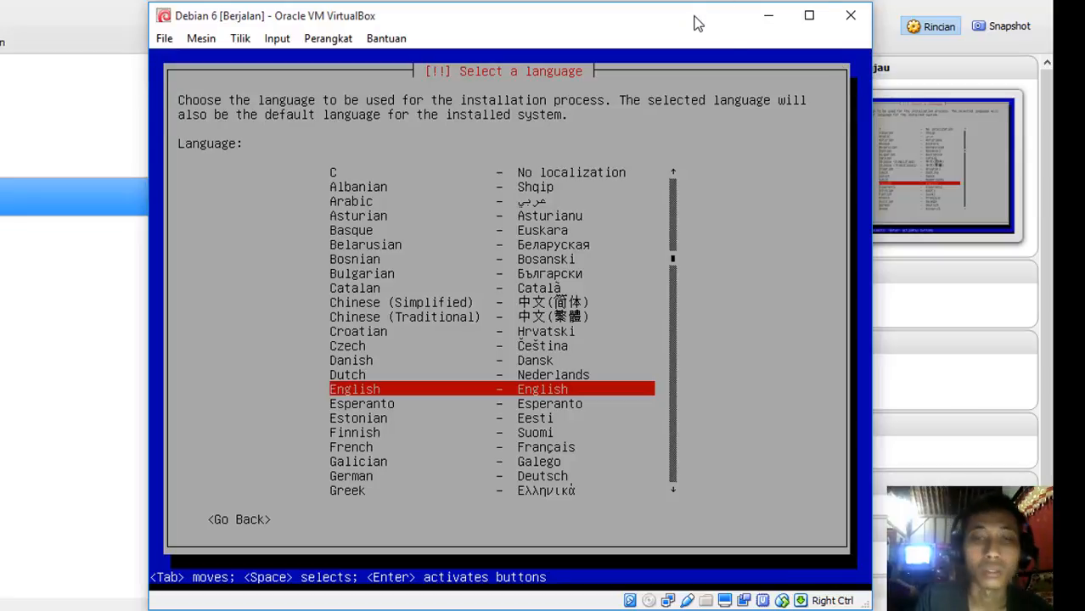
Select English as the language for the installation process
{"action": "key", "text": "Down"}
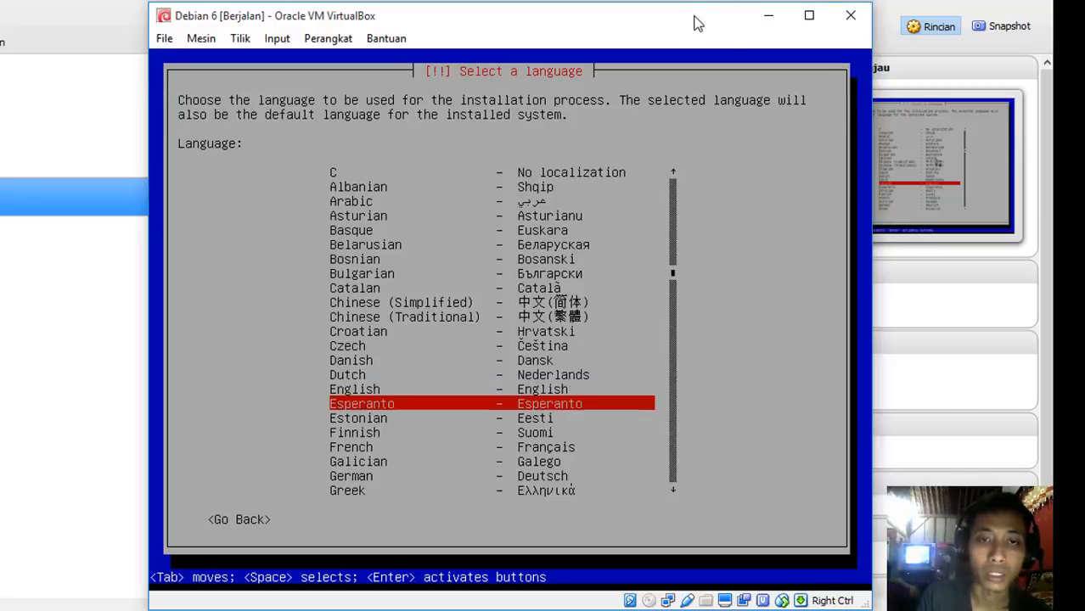
{"action": "key", "text": "Up"}
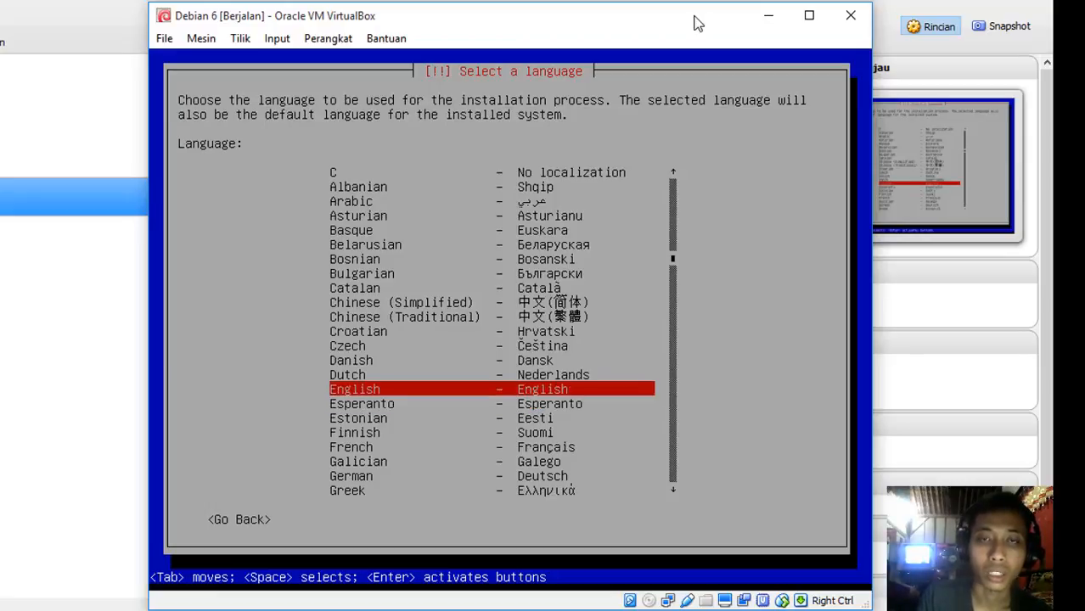
{"action": "key", "text": "Down"}
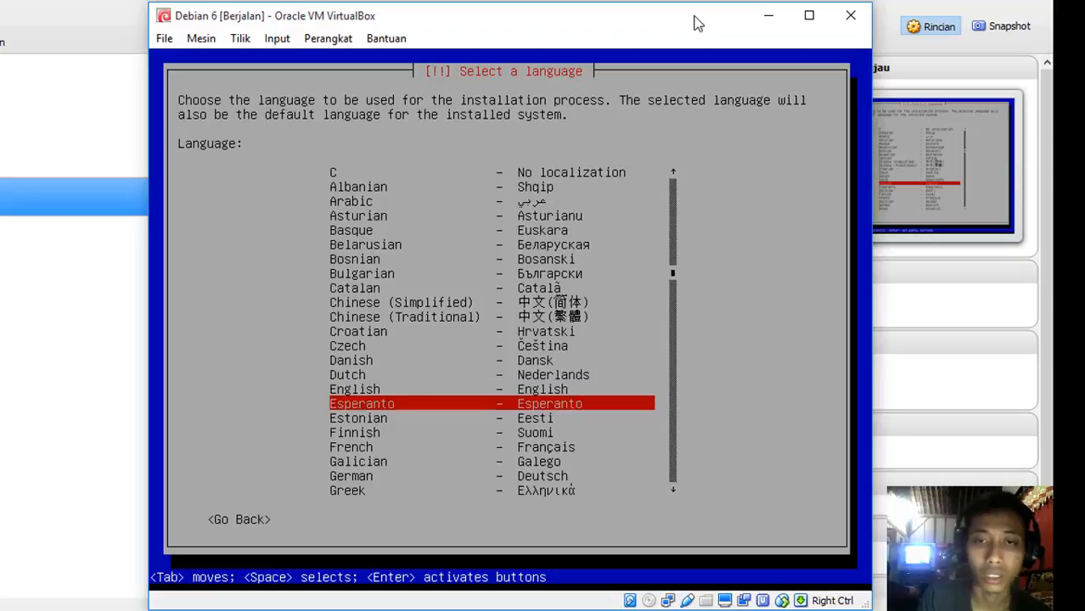
{"action": "key", "text": "Up"}
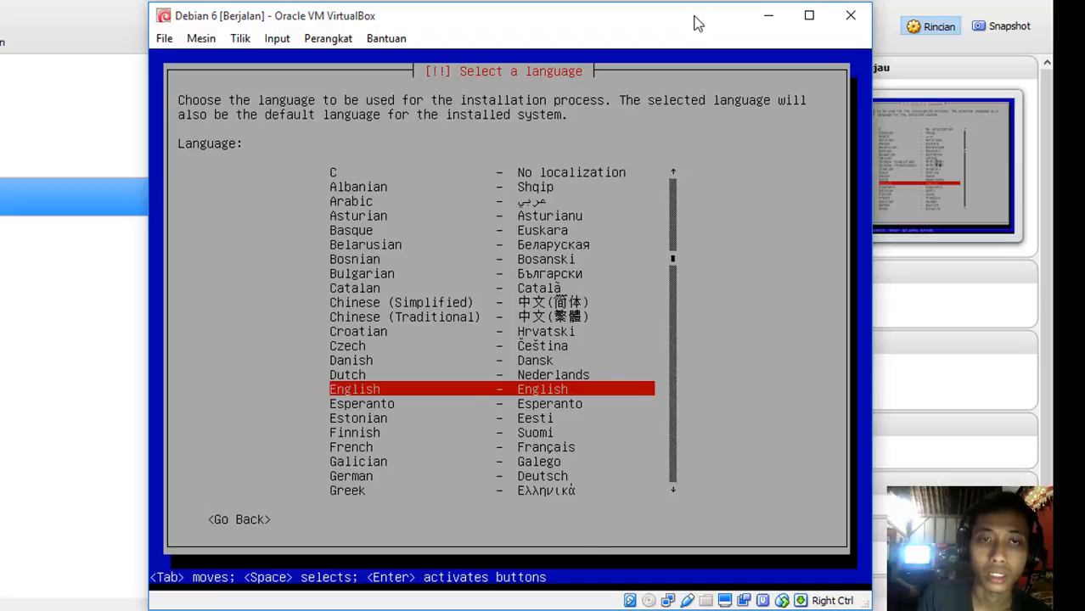
{"action": "key", "text": "Return"}
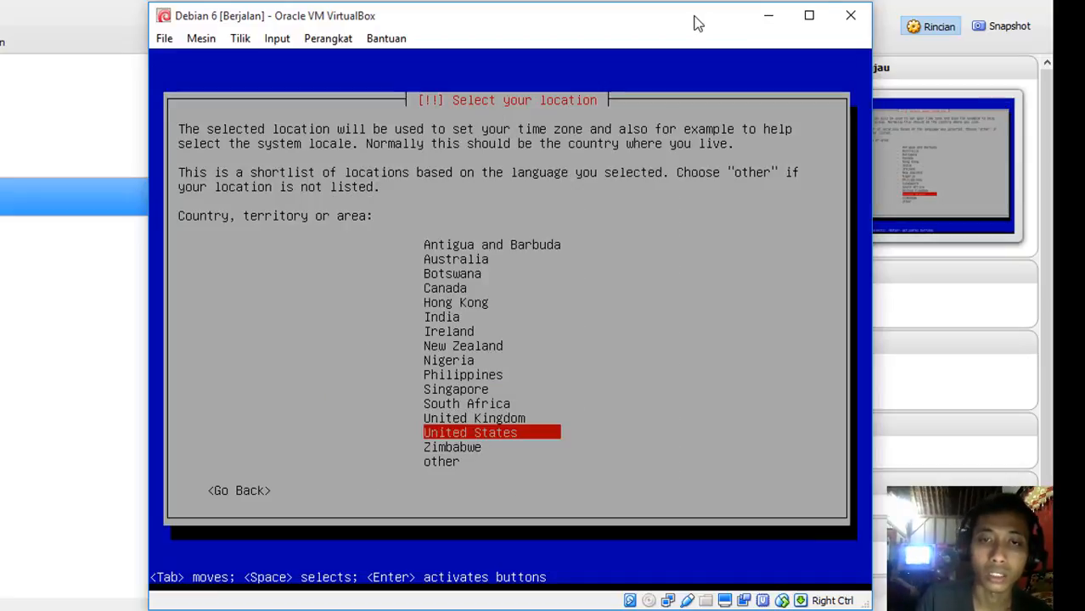
Choose "other" as the country, territory or area in the location shortlist
{"action": "key", "text": "Up"}
{"action": "key", "text": "Up"}
{"action": "key", "text": "Up"}
{"action": "key", "text": "Up"}
{"action": "key", "text": "Up"}
{"action": "key", "text": "Up"}
{"action": "key", "text": "Up"}
{"action": "key", "text": "Up"}
{"action": "key", "text": "Up"}
{"action": "key", "text": "Up"}
{"action": "key", "text": "Up"}
{"action": "key", "text": "Up"}
{"action": "key", "text": "Up"}
{"action": "key", "text": "Down"}
{"action": "key", "text": "Down"}
{"action": "key", "text": "Down"}
{"action": "key", "text": "Down"}
{"action": "key", "text": "Down"}
{"action": "key", "text": "Down"}
{"action": "key", "text": "Down"}
{"action": "key", "text": "Down"}
{"action": "key", "text": "Down"}
{"action": "key", "text": "Down"}
{"action": "key", "text": "Down"}
{"action": "key", "text": "Down"}
{"action": "key", "text": "Down"}
{"action": "key", "text": "Down"}
{"action": "key", "text": "Down"}
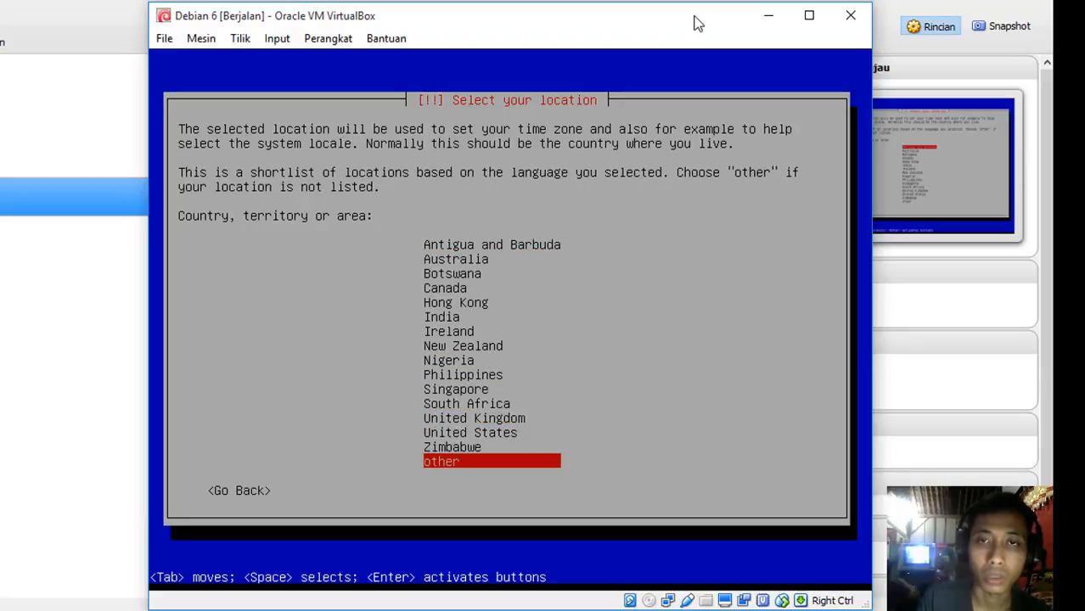
{"action": "key", "text": "Up"}
{"action": "key", "text": "Up"}
{"action": "key", "text": "Up"}
{"action": "key", "text": "Down"}
{"action": "key", "text": "Down"}
{"action": "key", "text": "Down"}
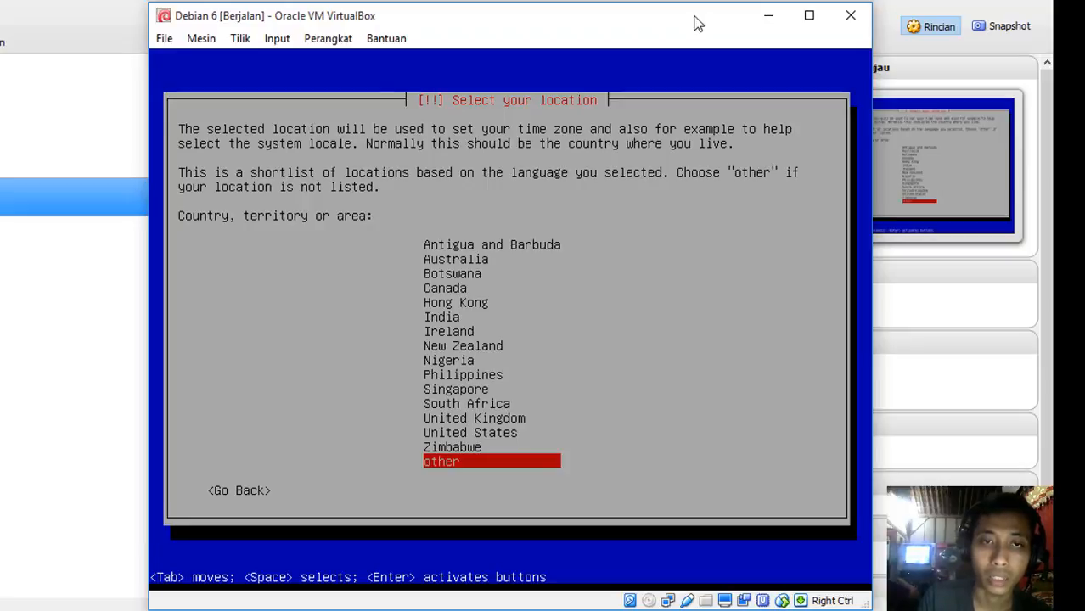
{"action": "key", "text": "Return"}
Select Asia as the continent or region of the location
{"action": "key", "text": "Up"}
{"action": "key", "text": "Up"}
{"action": "key", "text": "Up"}
{"action": "key", "text": "Up"}
{"action": "key", "text": "Up"}
{"action": "key", "text": "Up"}
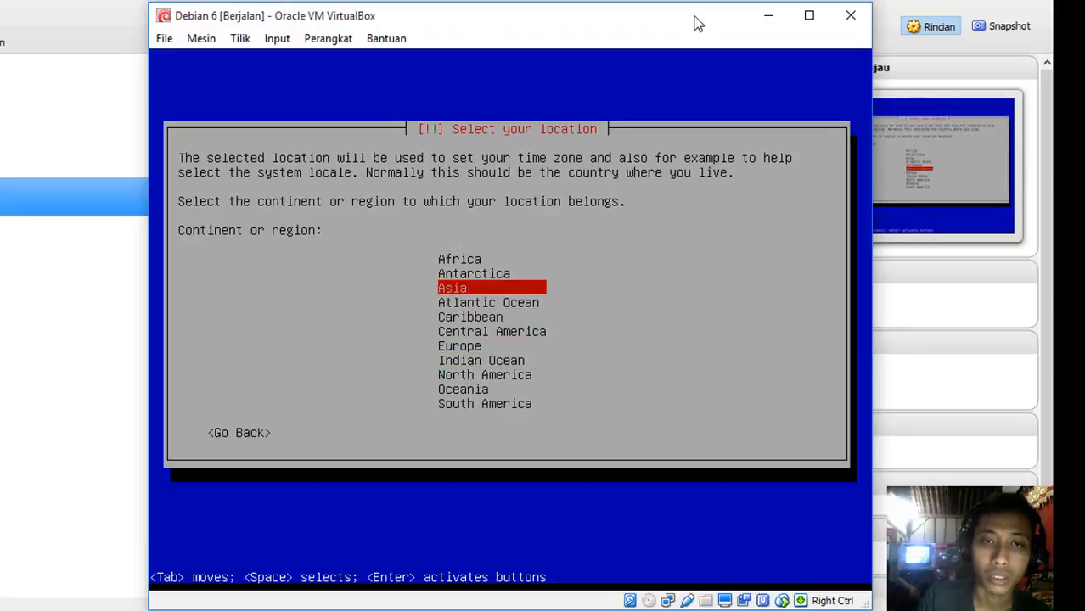
{"action": "key", "text": "Return"}
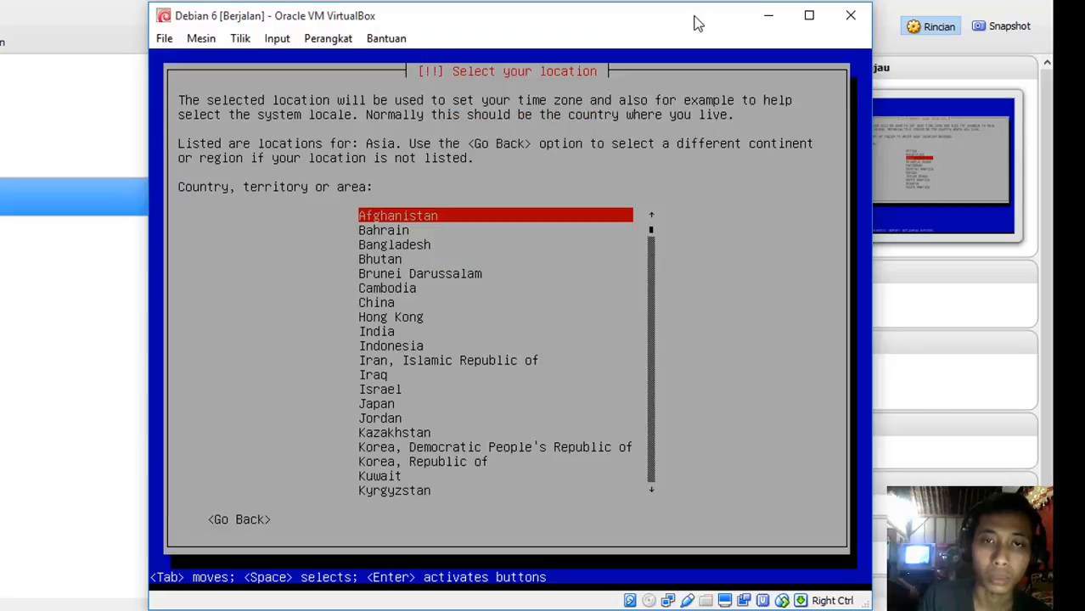
Set the country to Indonesia and base the default locale on United States (en_US.UTF-8)
{"action": "key", "text": "Down"}
{"action": "key", "text": "Down"}
{"action": "key", "text": "Down"}
{"action": "key", "text": "Down"}
{"action": "key", "text": "Down"}
{"action": "key", "text": "Down"}
{"action": "key", "text": "Down"}
{"action": "key", "text": "Down"}
{"action": "key", "text": "Down"}
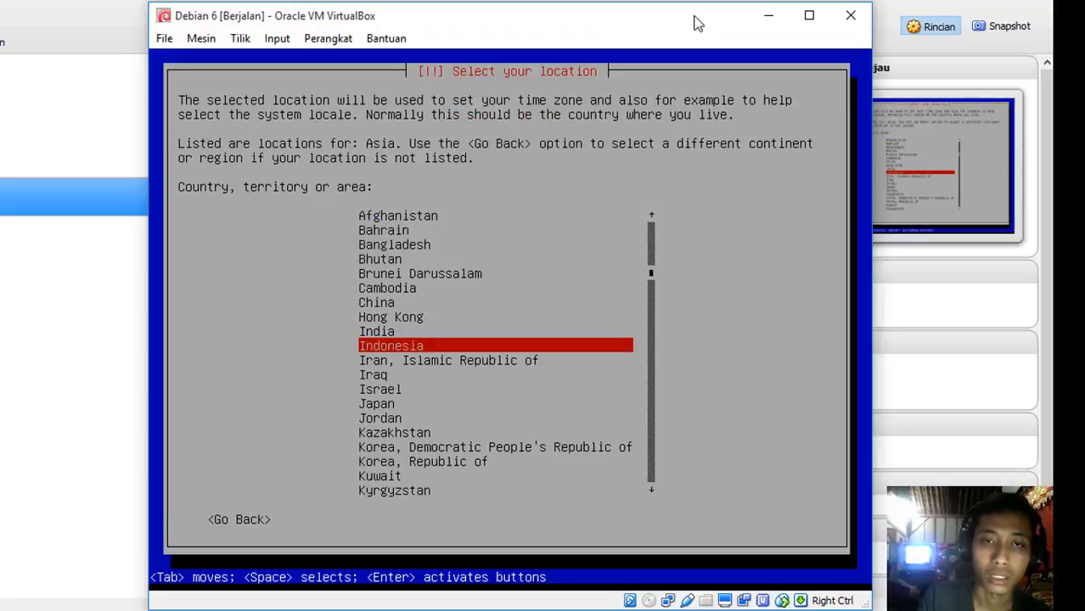
{"action": "key", "text": "Return"}
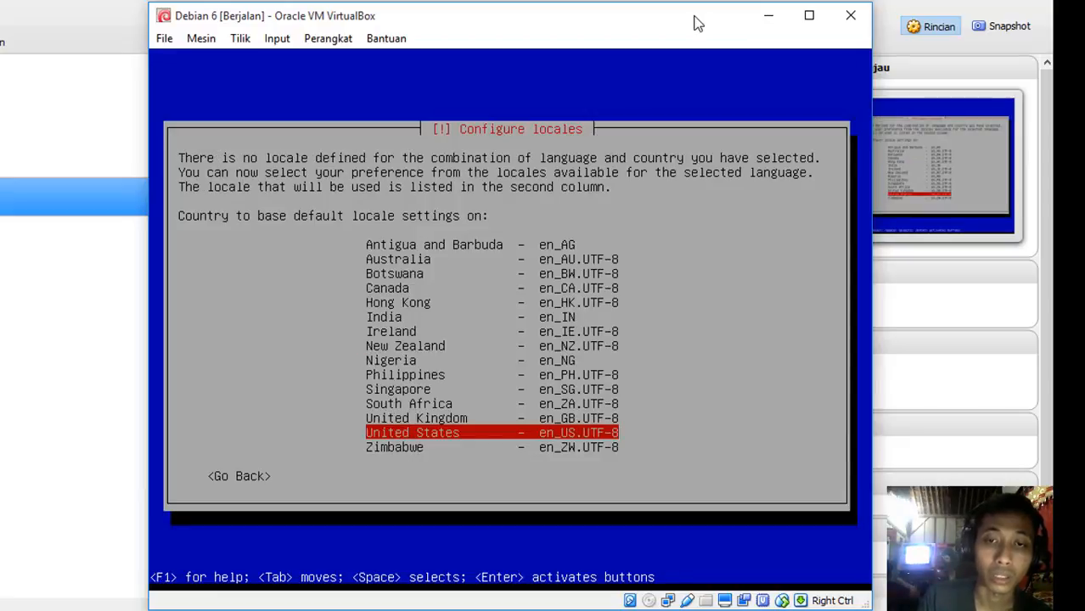
{"action": "key", "text": "Return"}
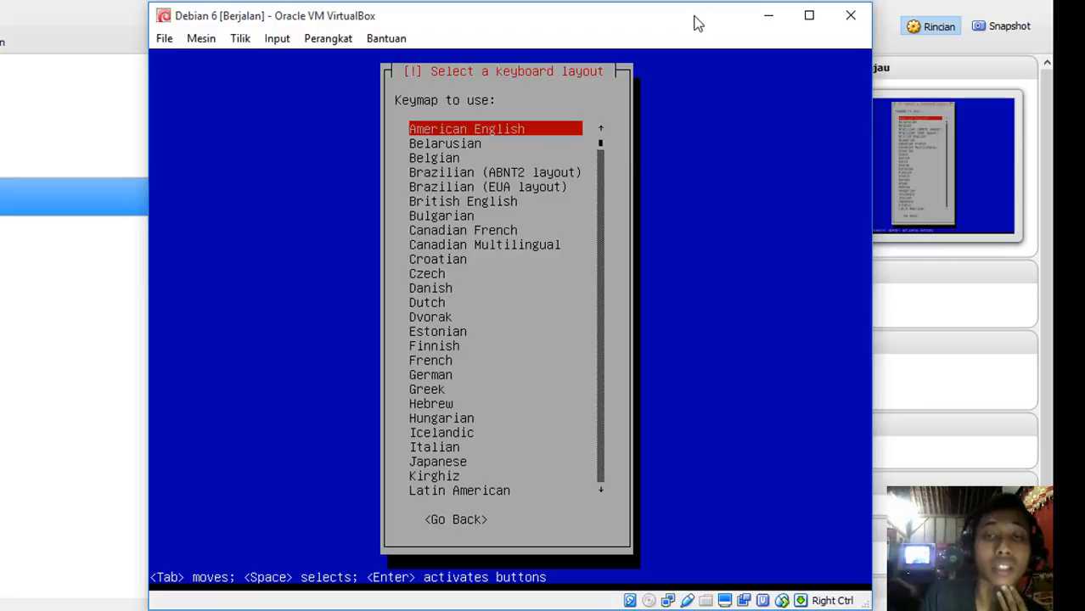
{"action": "key", "text": "Down"}
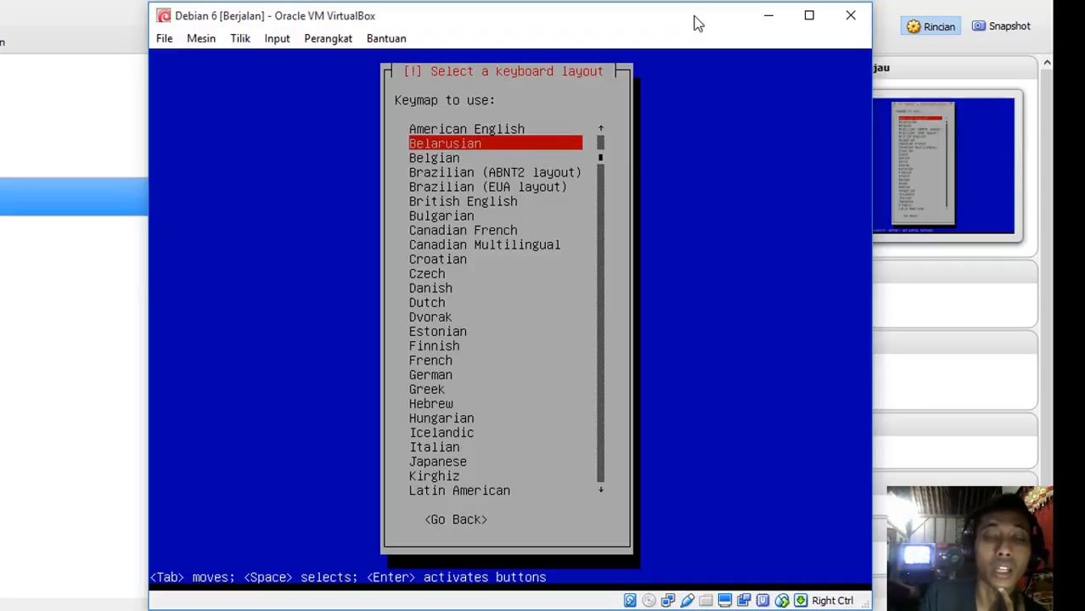
{"action": "key", "text": "Up"}
{"action": "key", "text": "Down"}
{"action": "key", "text": "Down"}
{"action": "key", "text": "Down"}
{"action": "key", "text": "Down"}
{"action": "key", "text": "Down"}
{"action": "key", "text": "Down"}
{"action": "key", "text": "Down"}
{"action": "key", "text": "Down"}
{"action": "key", "text": "Down"}
{"action": "key", "text": "Down"}
{"action": "key", "text": "Down"}
{"action": "key", "text": "Down"}
{"action": "key", "text": "Up"}
{"action": "key", "text": "Up"}
{"action": "key", "text": "Up"}
{"action": "key", "text": "Up"}
{"action": "key", "text": "Up"}
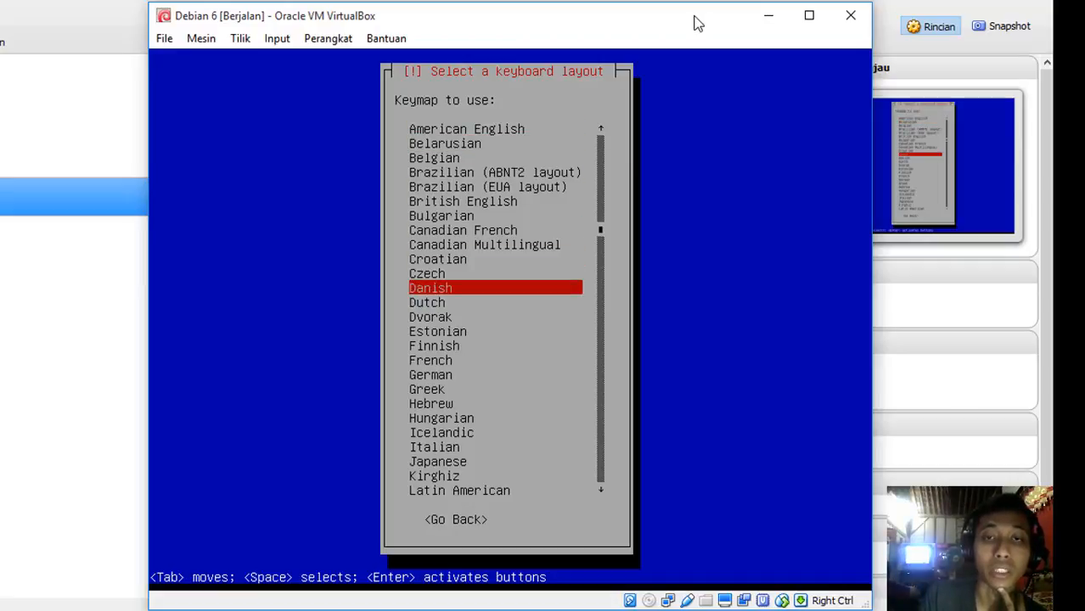
{"action": "key", "text": "Up"}
{"action": "key", "text": "Up"}
{"action": "key", "text": "Down"}
{"action": "key", "text": "Down"}
{"action": "key", "text": "Down"}
{"action": "key", "text": "Down"}
{"action": "key", "text": "Down"}
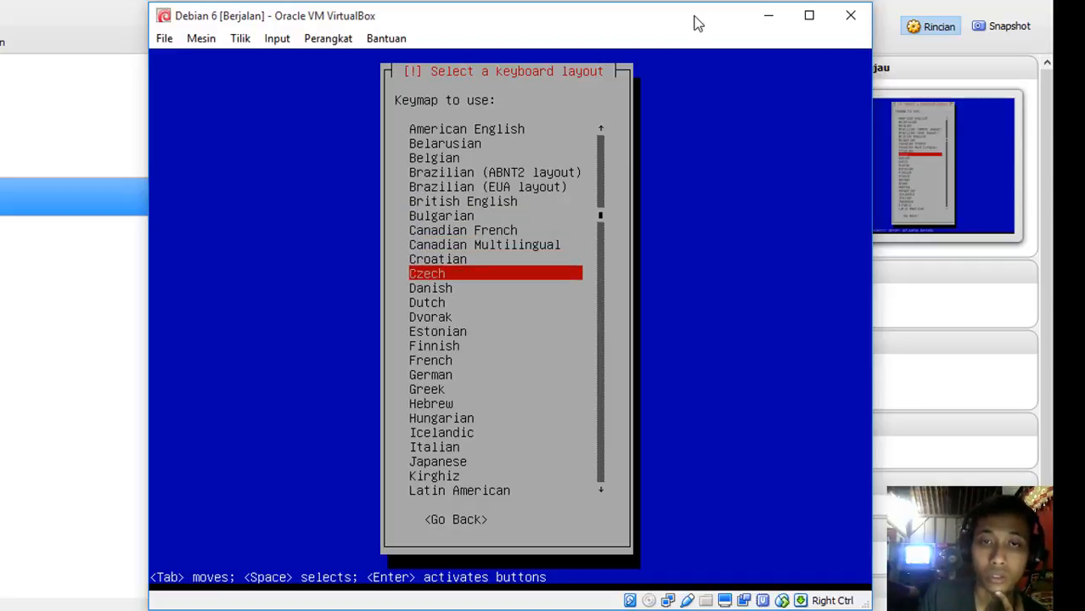
{"action": "key", "text": "Up"}
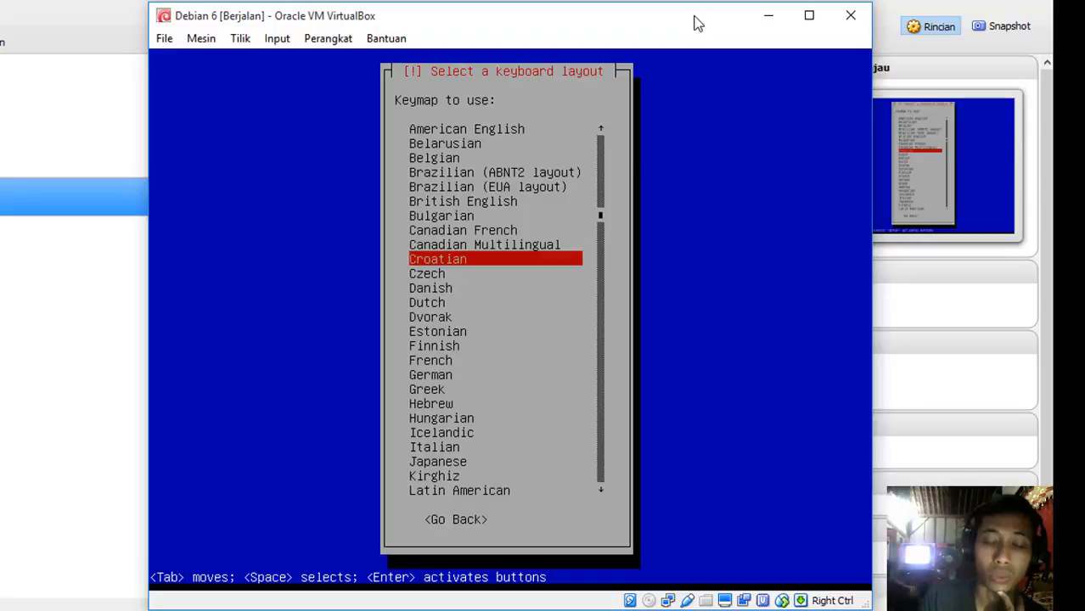
Select American English as the keyboard layout and continue the installation
{"action": "key", "text": "Up"}
{"action": "key", "text": "Up"}
{"action": "key", "text": "Up"}
{"action": "key", "text": "Up"}
{"action": "key", "text": "Up"}
{"action": "key", "text": "Up"}
{"action": "key", "text": "Up"}
{"action": "key", "text": "Up"}
{"action": "key", "text": "Up"}
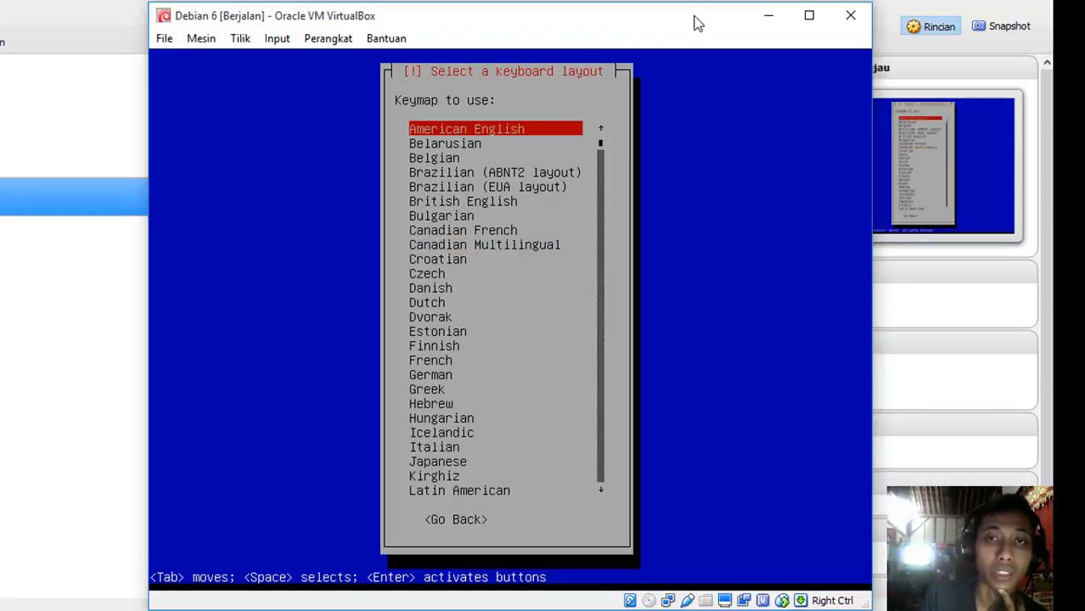
{"action": "key", "text": "Return"}
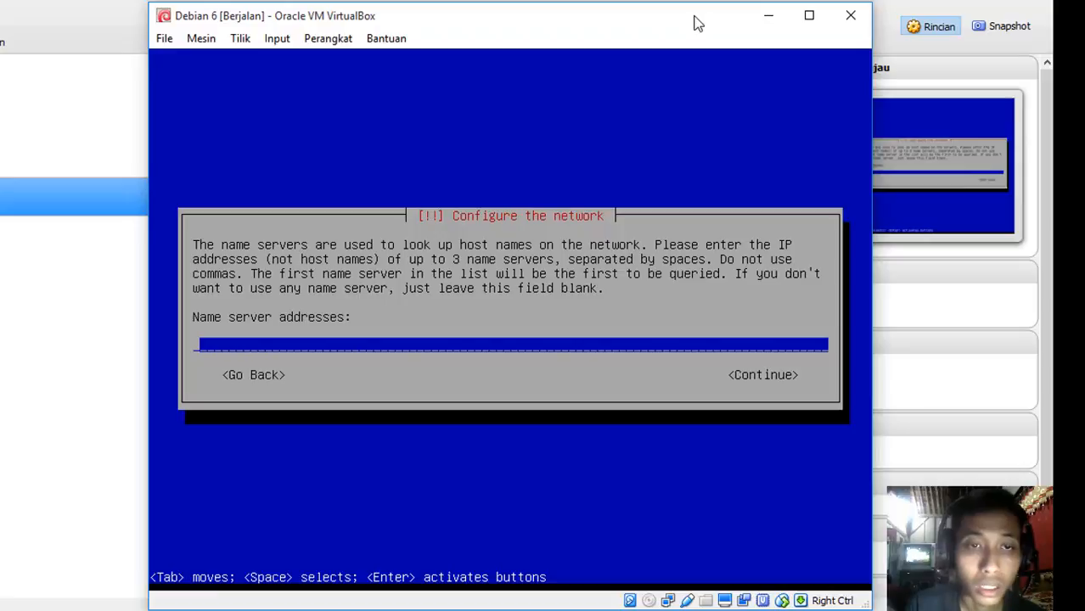
Configure the network by replacing the default hostname with the account owner's name, leaving the name server addresses and domain name blank
{"action": "key", "text": "Return"}
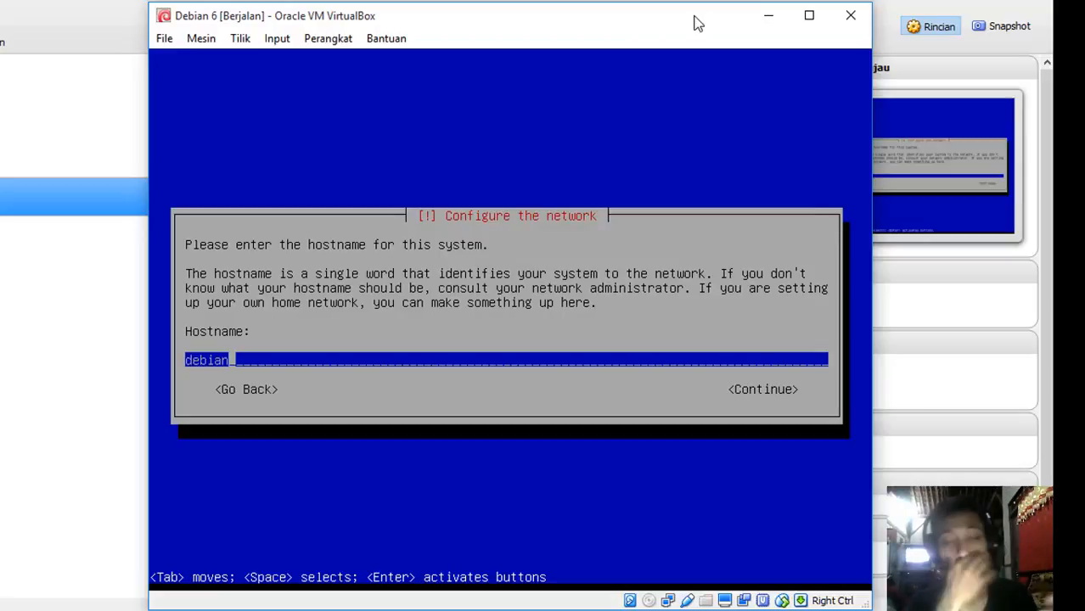
{"action": "key", "text": "BackSpace"}
{"action": "key", "text": "BackSpace"}
{"action": "key", "text": "BackSpace"}
{"action": "key", "text": "BackSpace"}
{"action": "key", "text": "BackSpace"}
{"action": "key", "text": "BackSpace"}
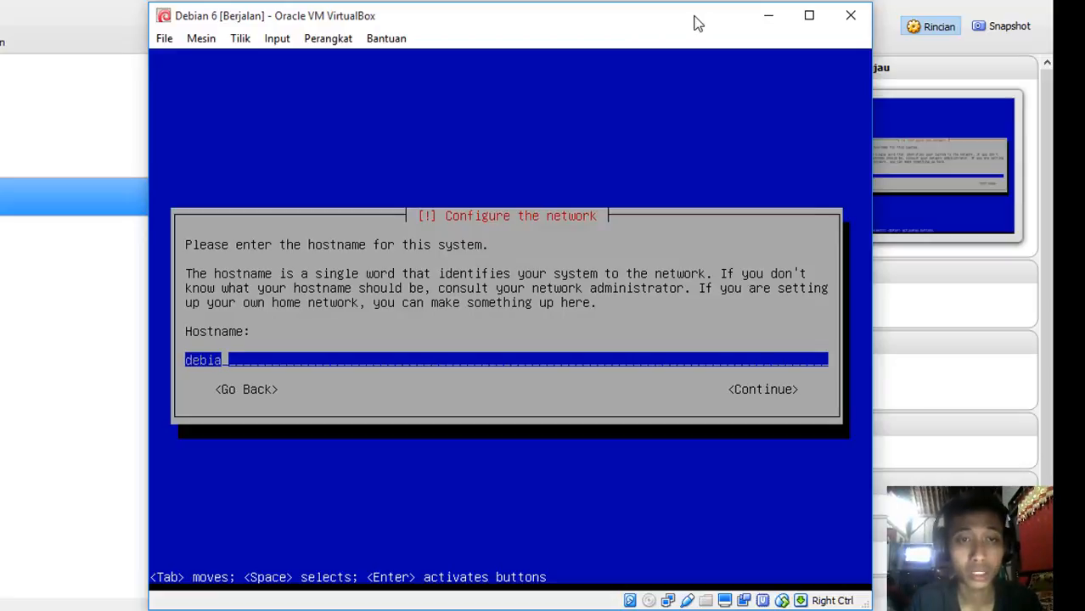
{"action": "type", "text": "panjul"}
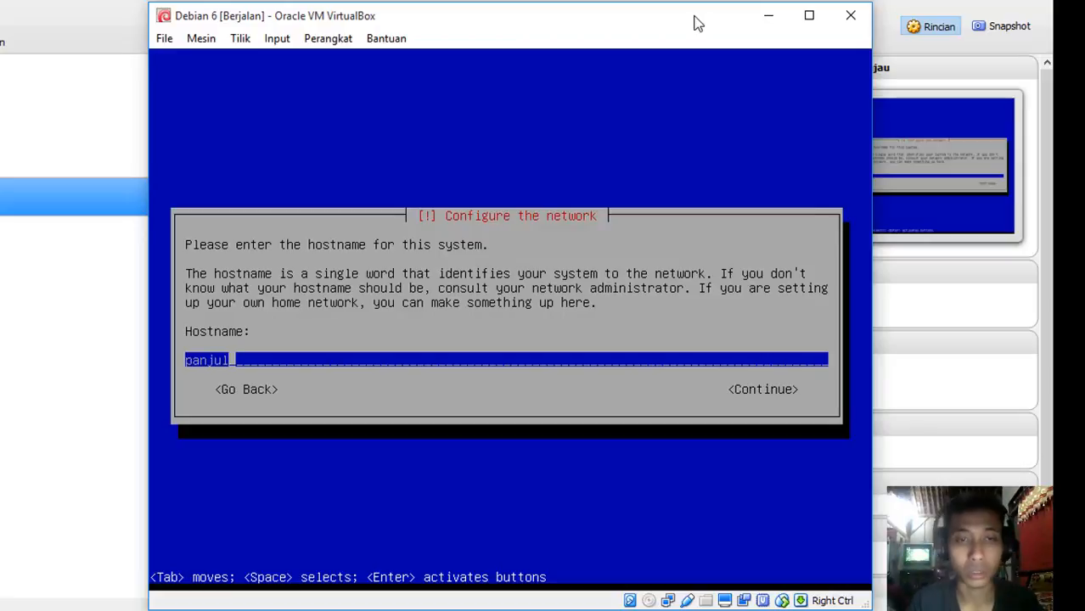
{"action": "key", "text": "Return"}
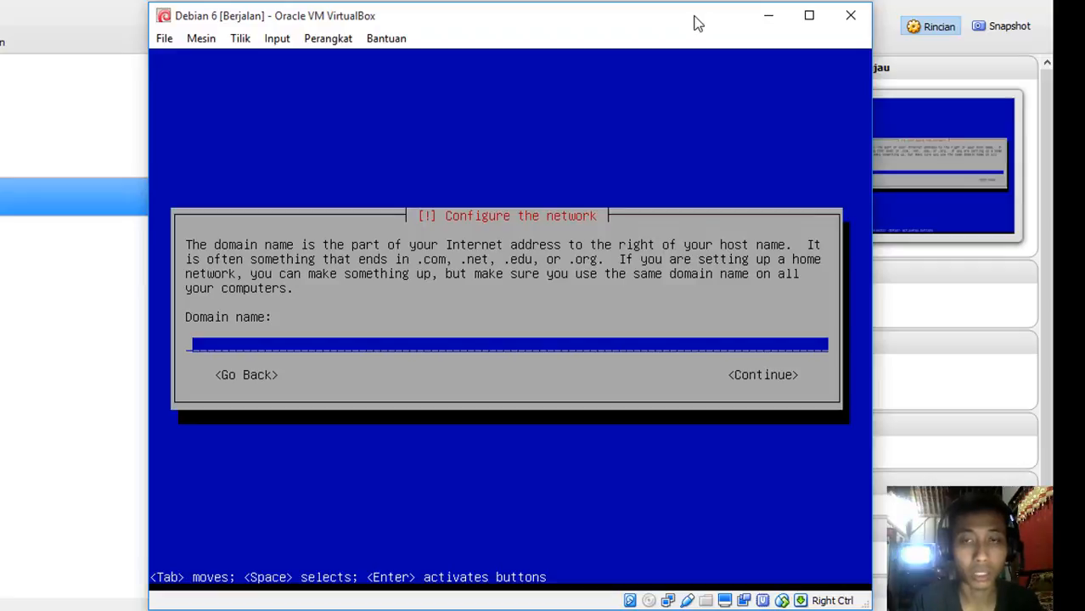
{"action": "key", "text": "Return"}
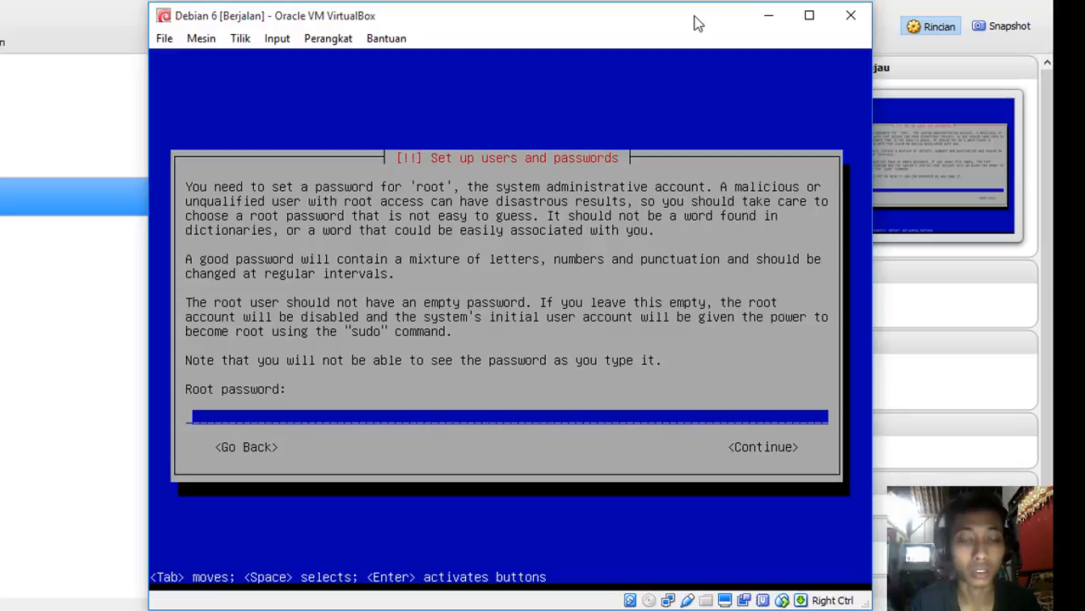
Enter the root password and re-enter it for verification
{"action": "type", "text": "*"}
{"action": "key", "text": "BackSpace"}
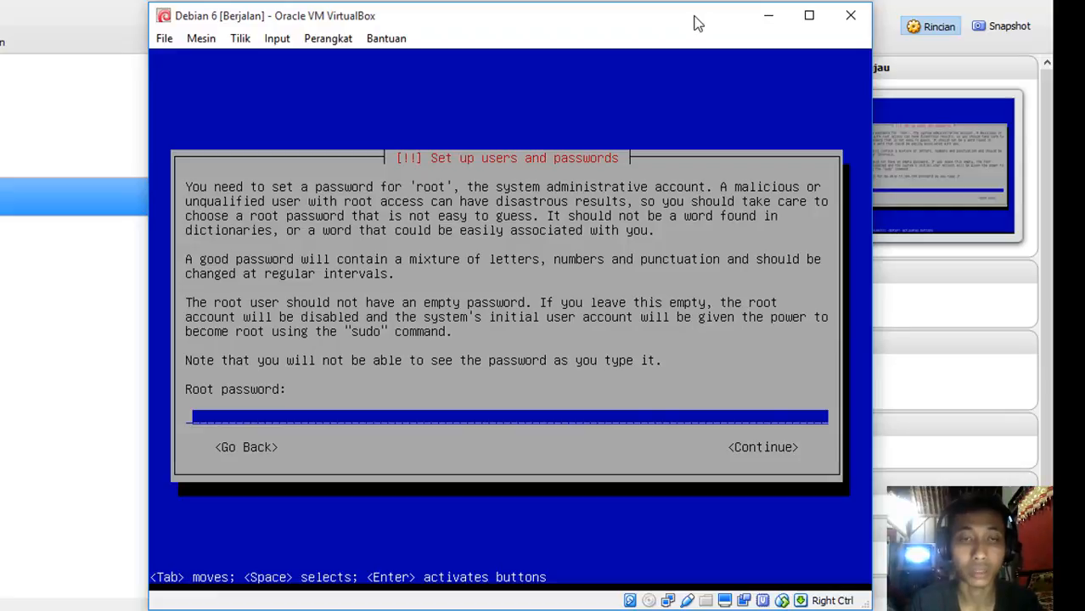
{"action": "type", "text": "*"}
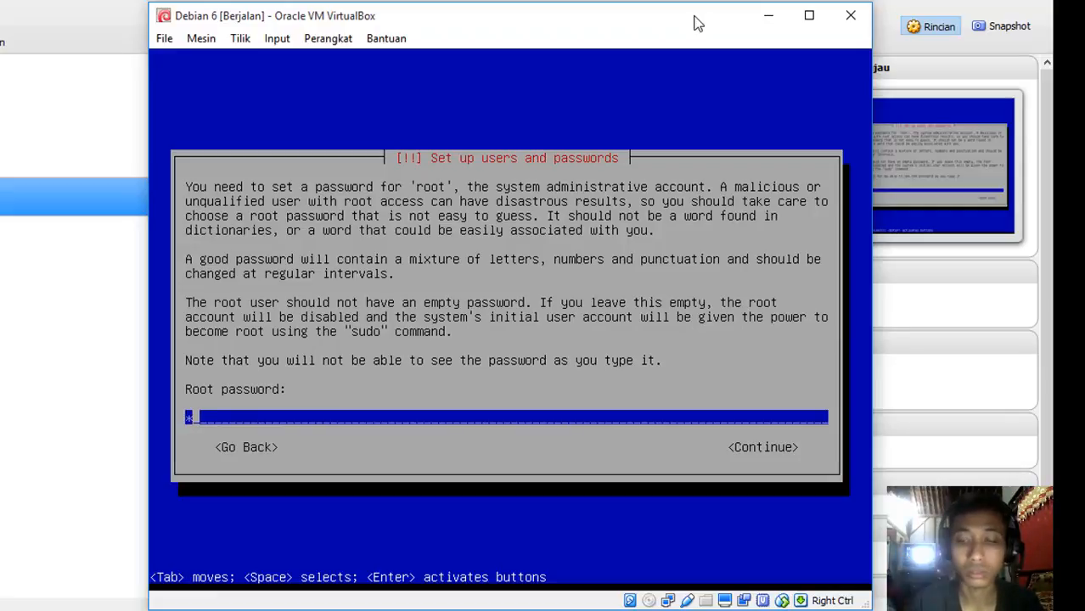
{"action": "key", "text": "Return"}
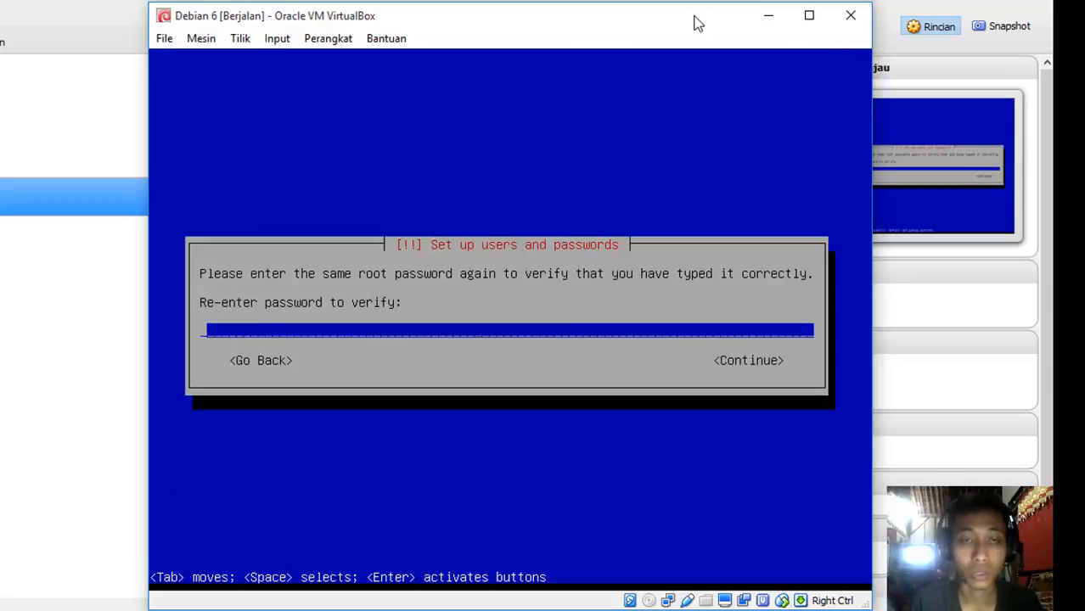
{"action": "type", "text": "*"}
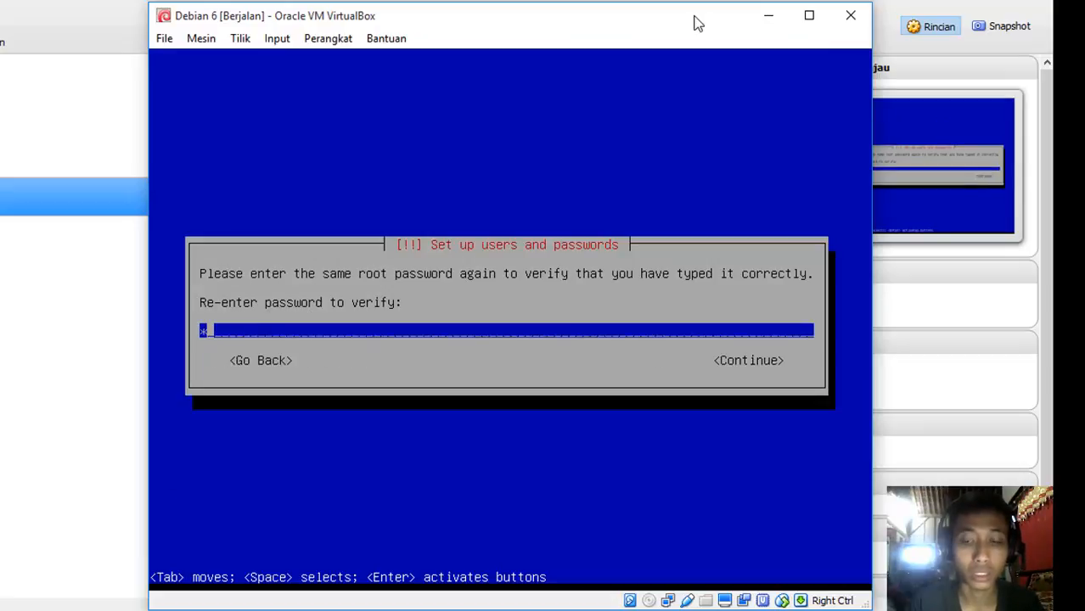
{"action": "key", "text": "Return"}
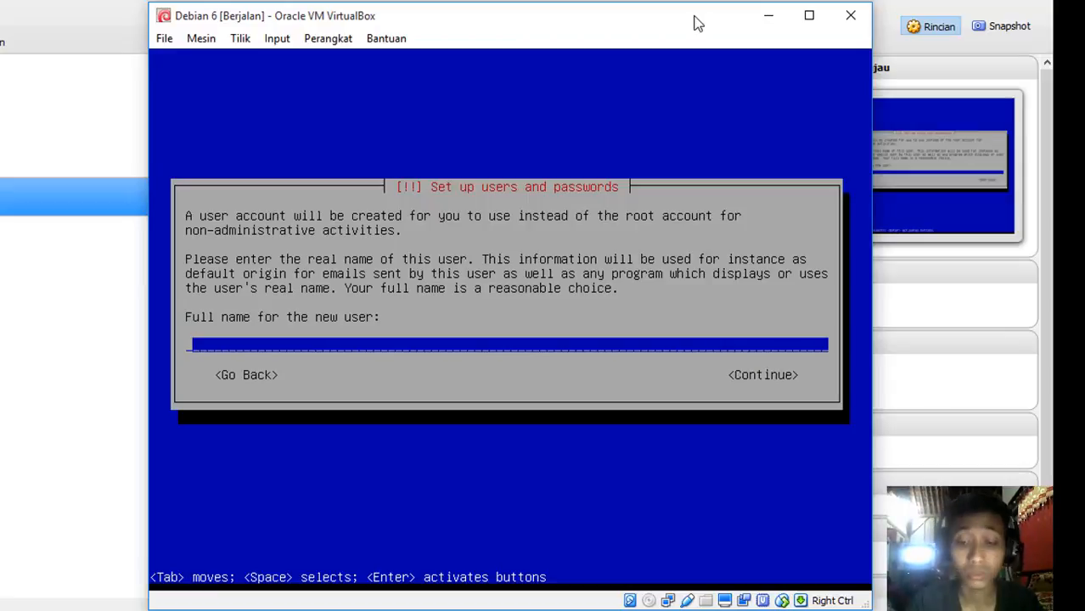
Enter the new user's full name and accept the suggested username for the account
{"action": "type", "text": "panjul"}
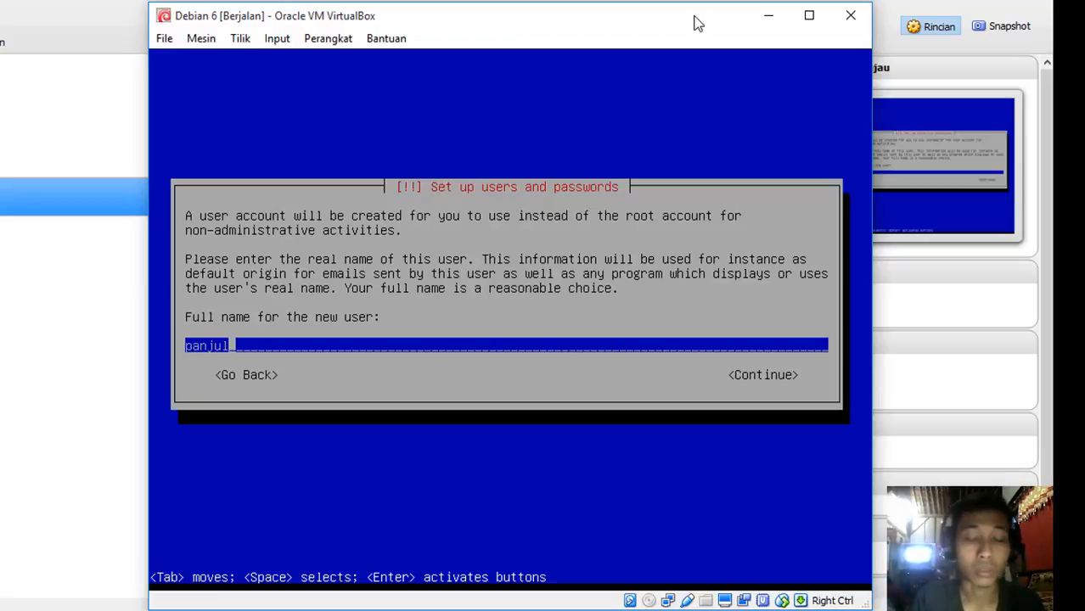
{"action": "key", "text": "Return"}
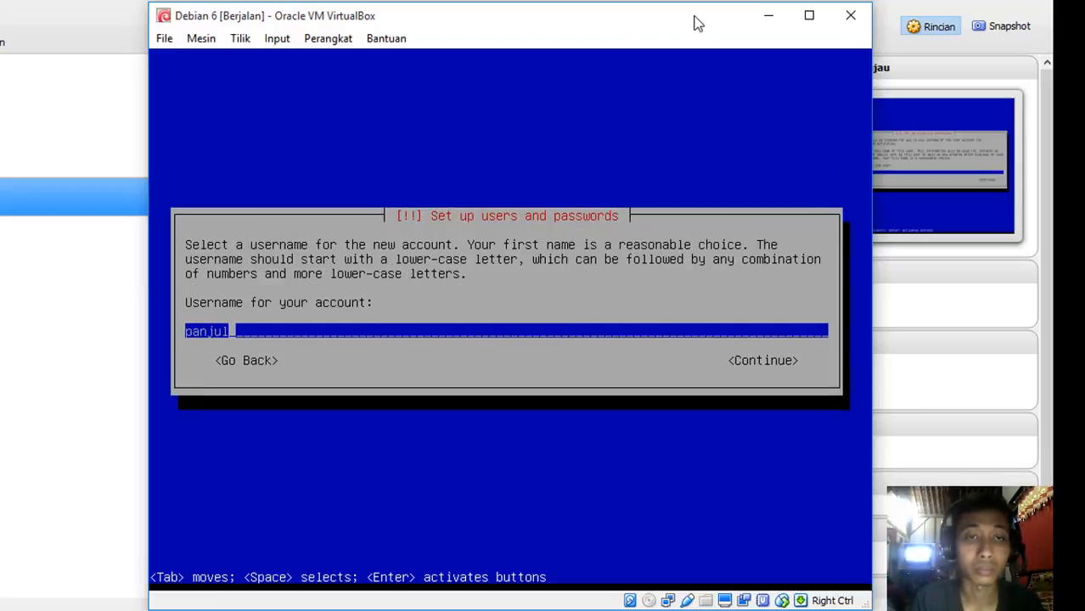
{"action": "key", "text": "Return"}
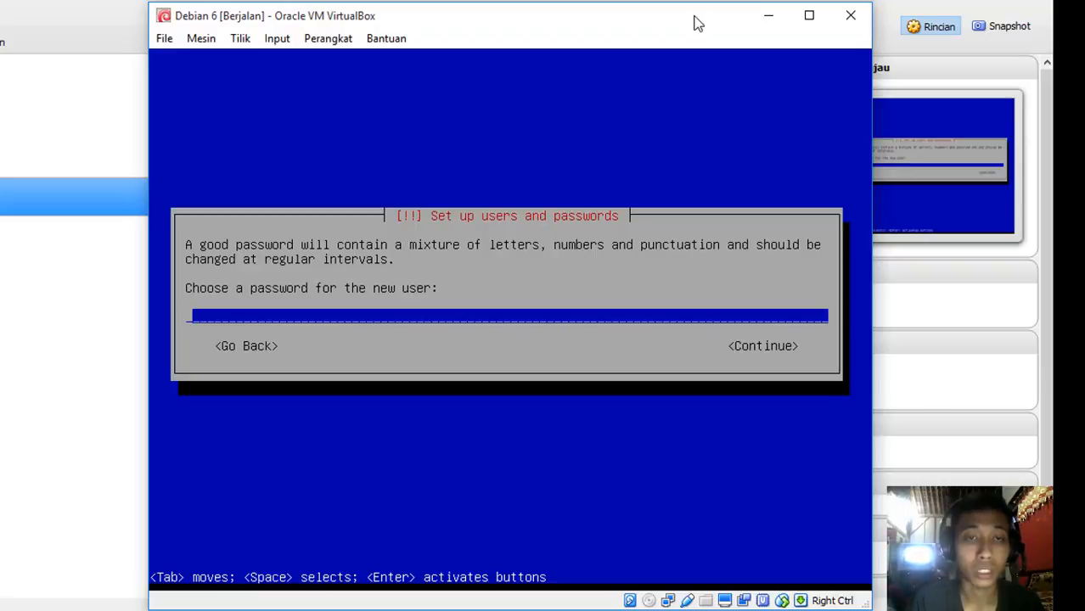
Enter and verify the new user's password, and select Jakarta as the time zone city
{"action": "key", "text": "Return"}
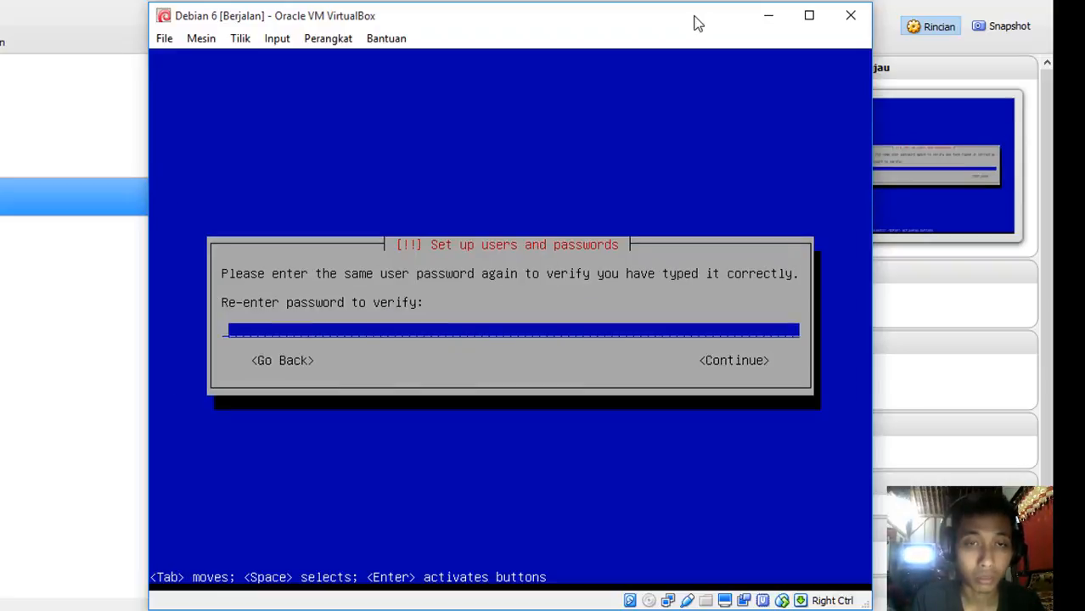
{"action": "type", "text": "*"}
{"action": "key", "text": "Return"}
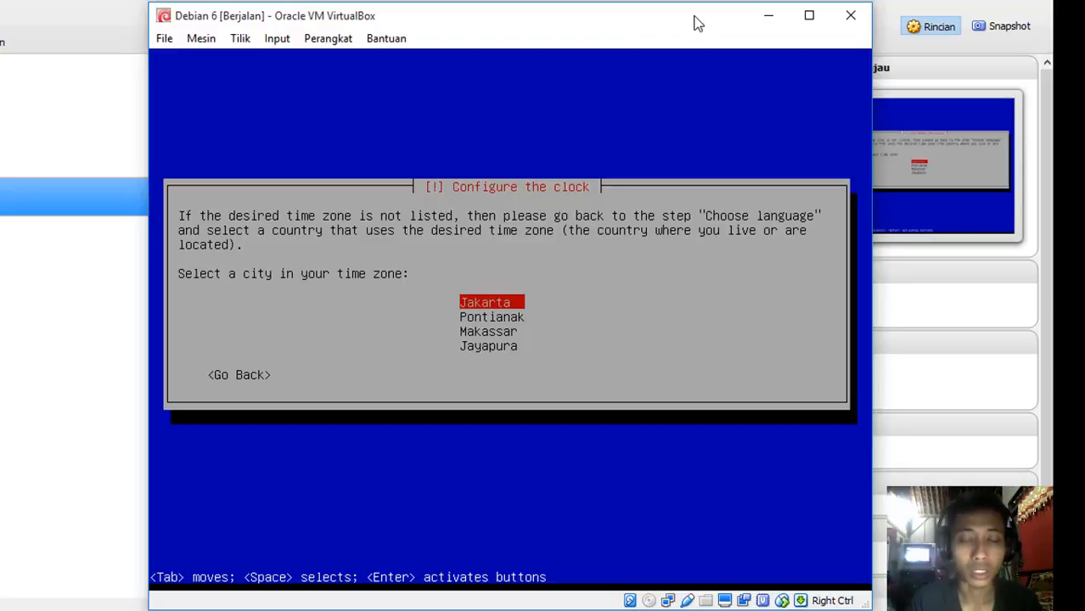
{"action": "key", "text": "Return"}
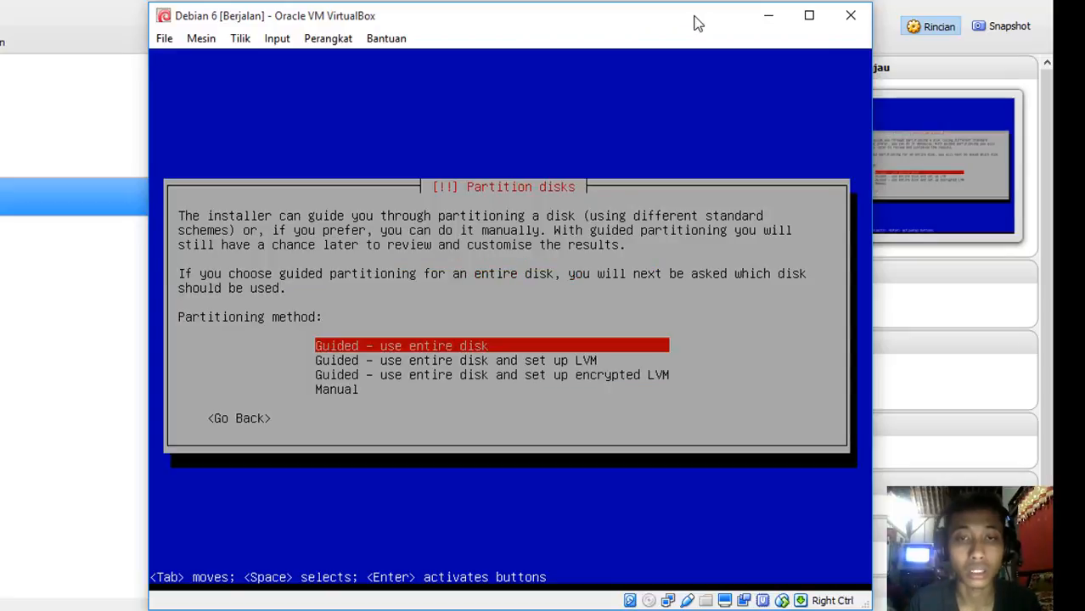
Examine the available partitioning methods, from the guided entire-disk, LVM and encrypted LVM options to Manual
{"action": "key", "text": "Down"}
{"action": "key", "text": "Up"}
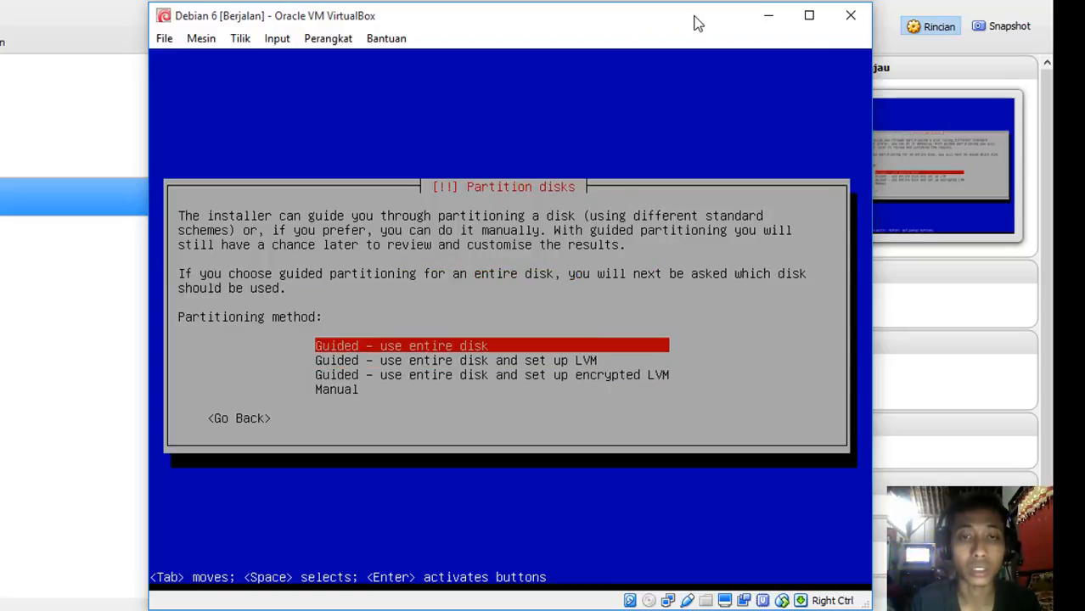
{"action": "key", "text": "Down"}
{"action": "key", "text": "Down"}
{"action": "key", "text": "Up"}
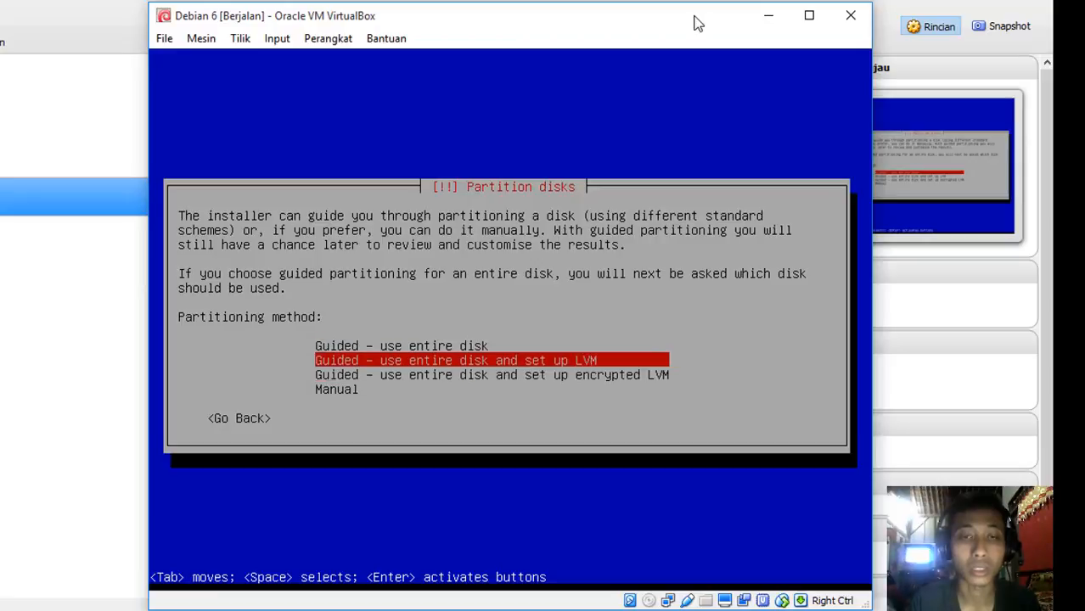
{"action": "key", "text": "Up"}
{"action": "key", "text": "Down"}
{"action": "key", "text": "Up"}
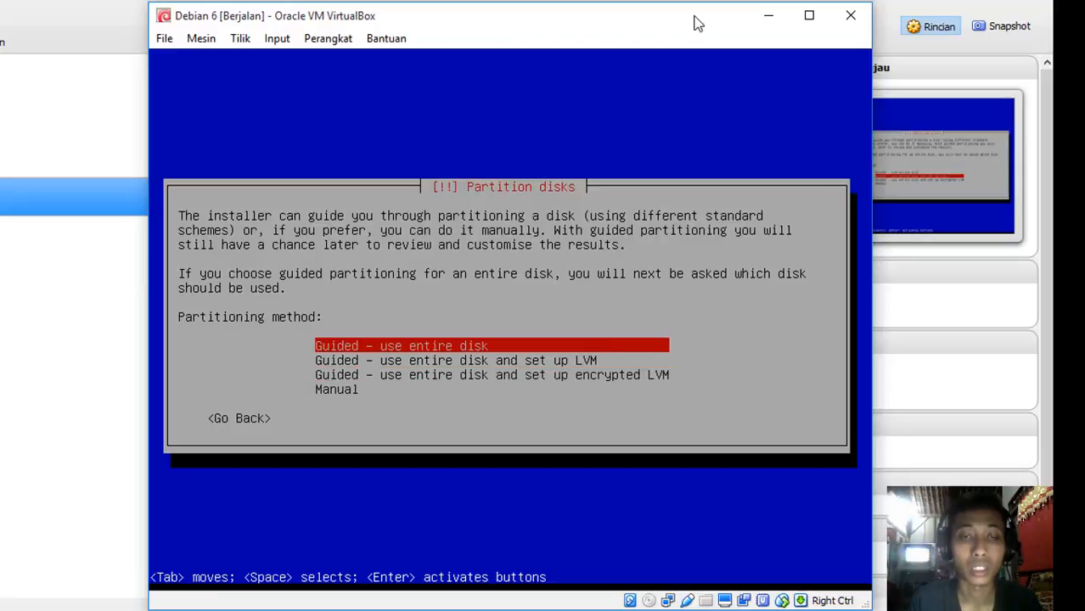
{"action": "key", "text": "Down"}
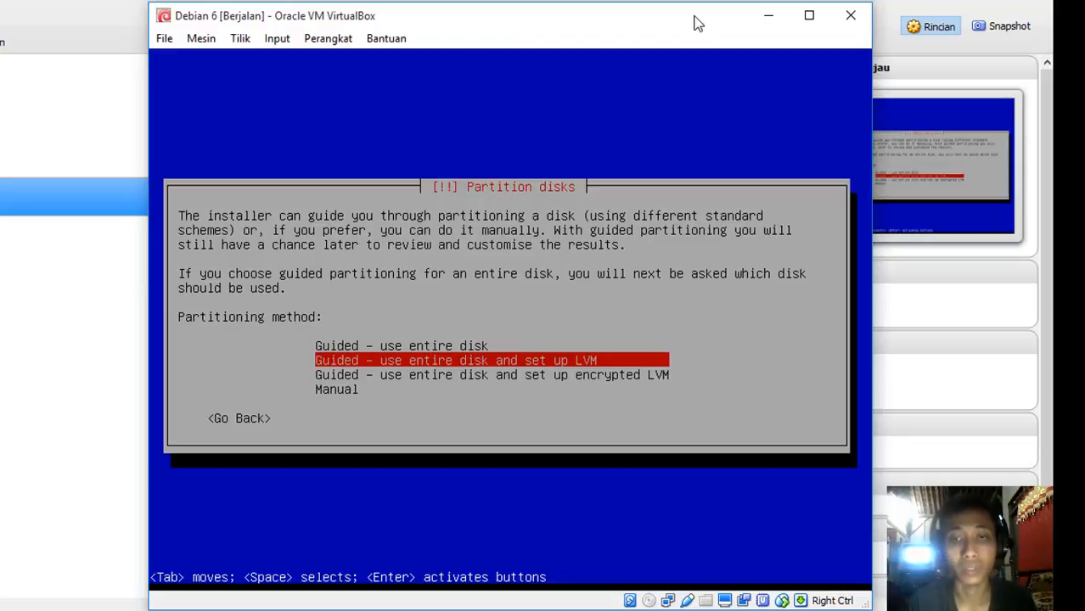
{"action": "key", "text": "Down"}
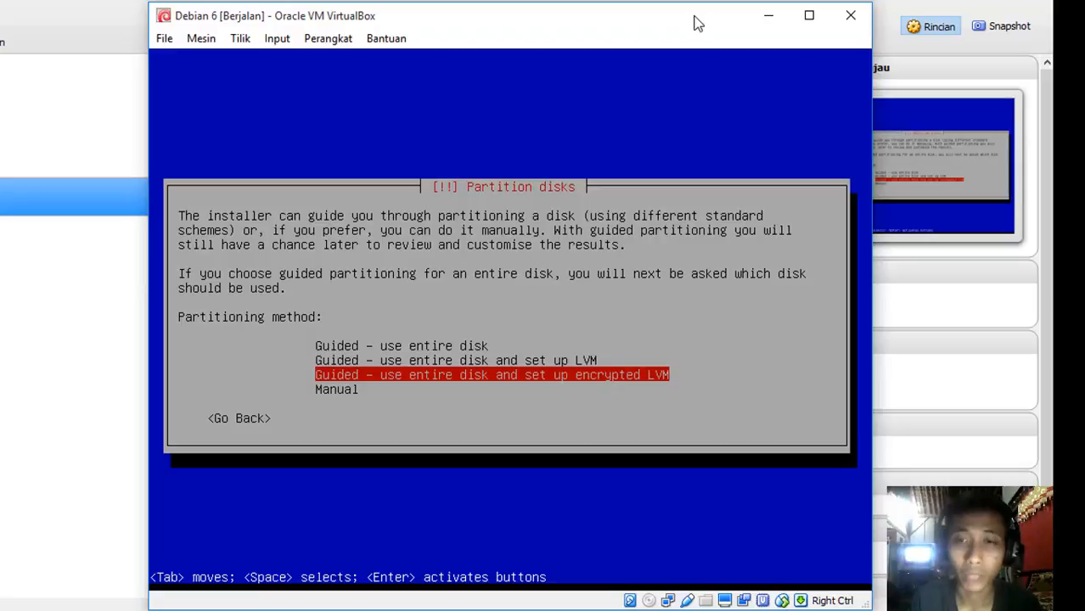
{"action": "key", "text": "Down"}
{"action": "key", "text": "Up"}
{"action": "key", "text": "Up"}
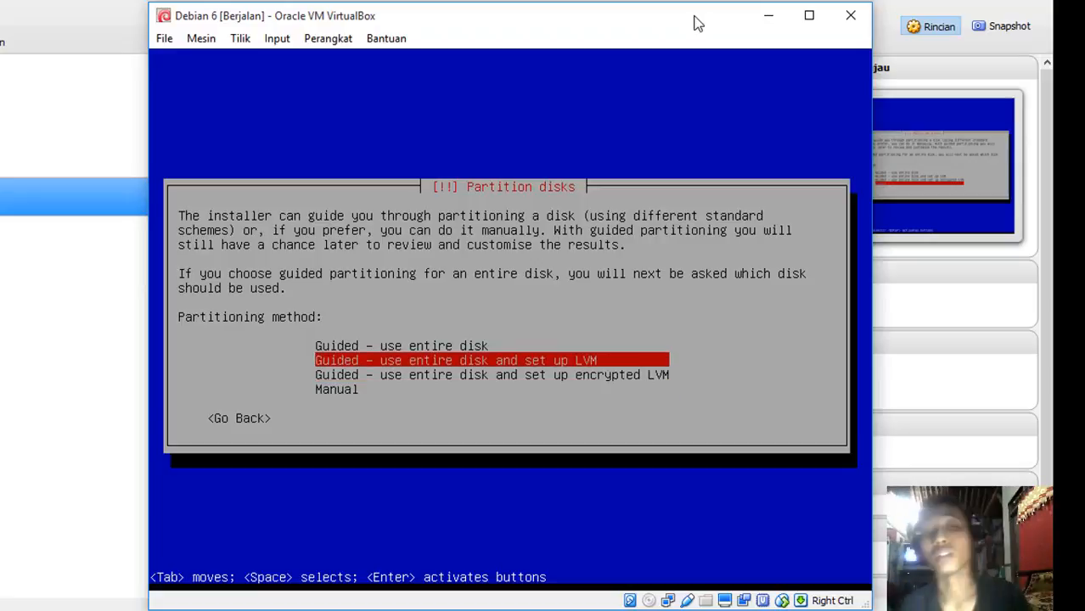
{"action": "key", "text": "Up"}
{"action": "key", "text": "Down"}
{"action": "key", "text": "Down"}
{"action": "key", "text": "Up"}
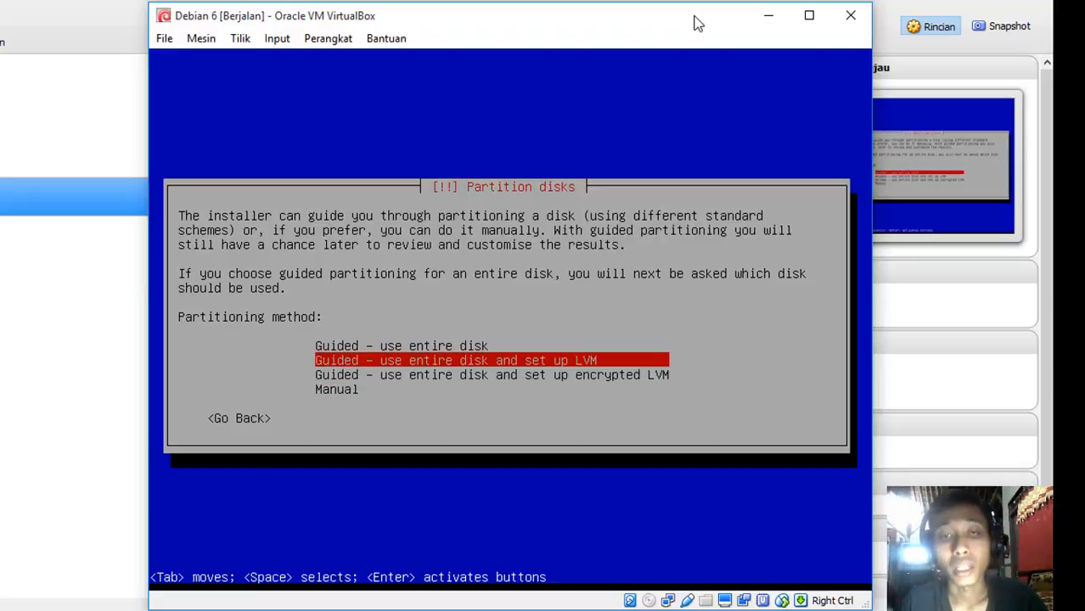
{"action": "key", "text": "Up"}
{"action": "key", "text": "Down"}
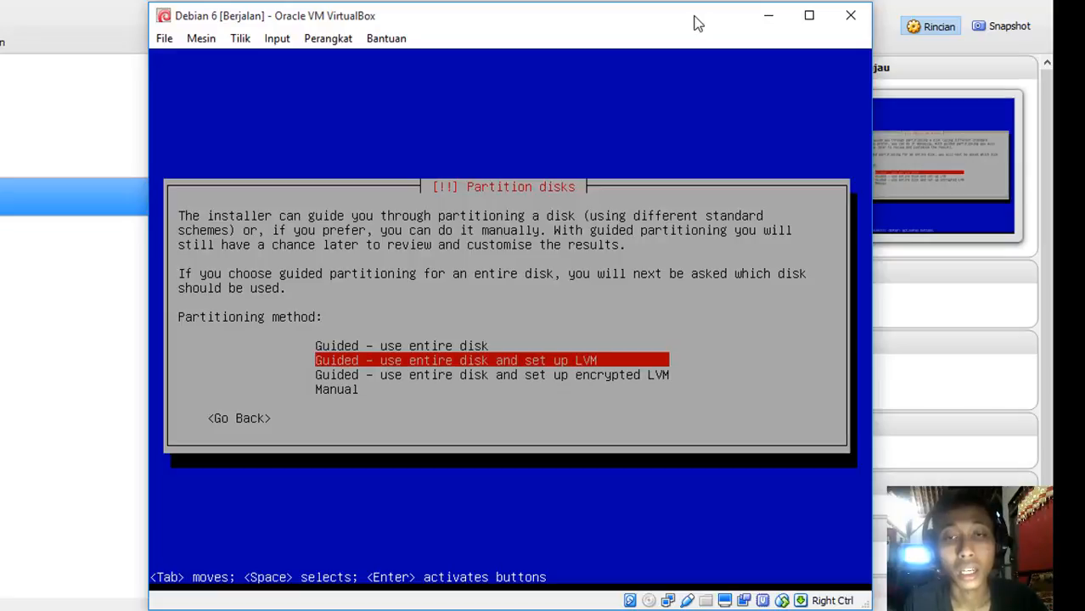
{"action": "key", "text": "Down"}
{"action": "key", "text": "Up"}
{"action": "key", "text": "Down"}
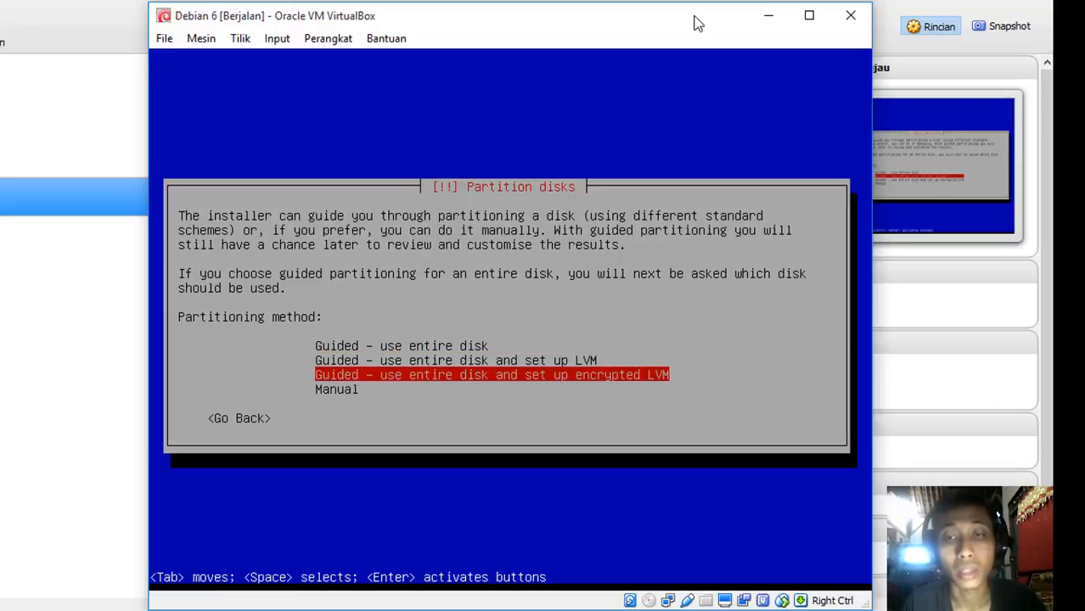
{"action": "key", "text": "Up"}
{"action": "key", "text": "Down"}
{"action": "key", "text": "Up"}
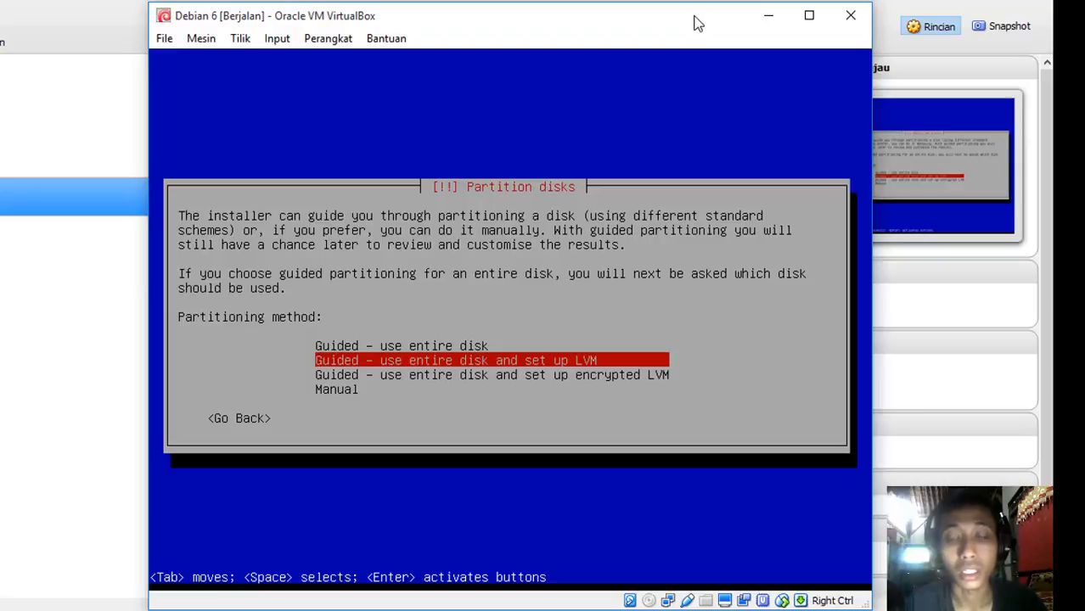
{"action": "key", "text": "Down"}
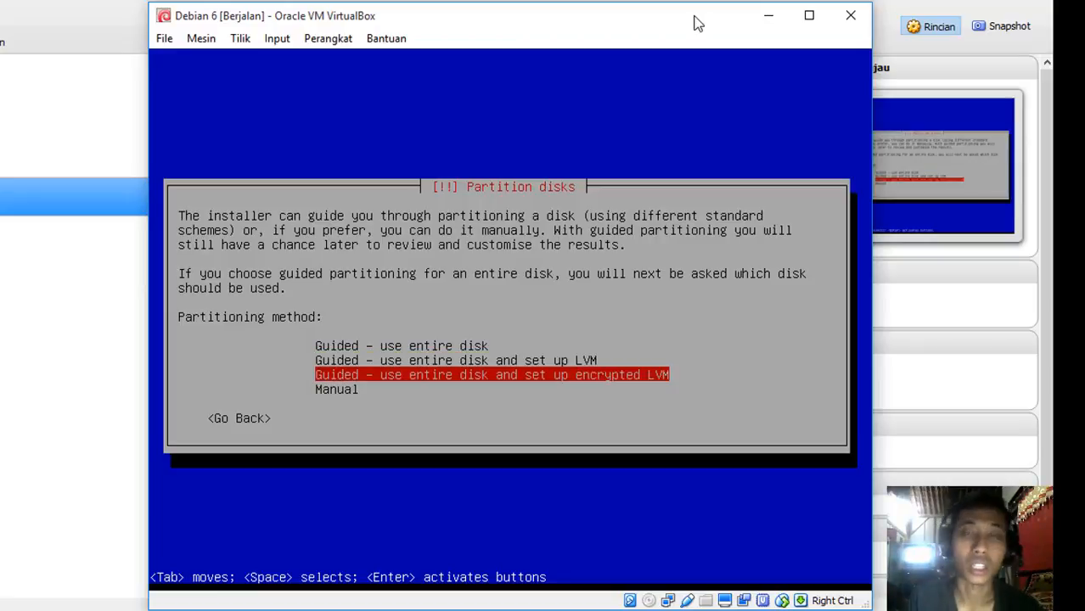
{"action": "key", "text": "Down"}
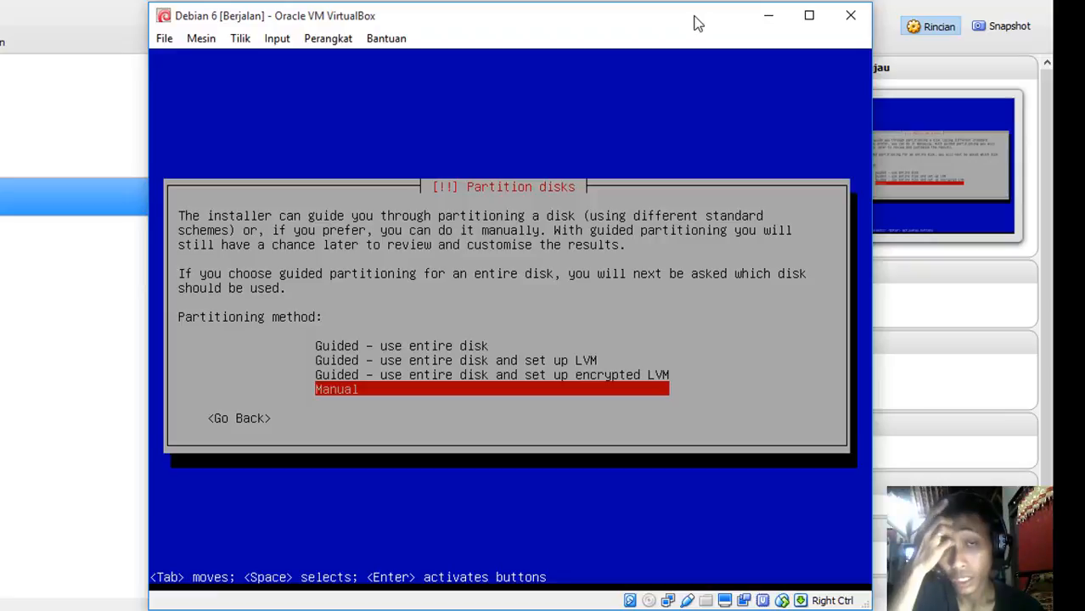
Choose "Guided - use entire disk" as the partitioning method and select the SCSI1 (sda) VBOX HARDDISK to partition
{"action": "key", "text": "Up"}
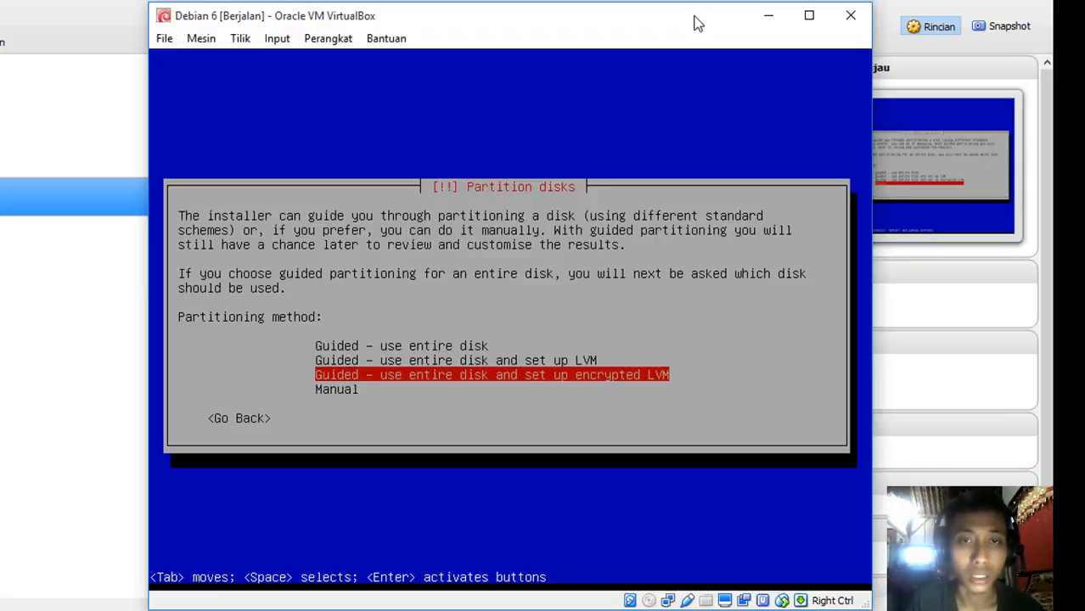
{"action": "key", "text": "Up"}
{"action": "key", "text": "Up"}
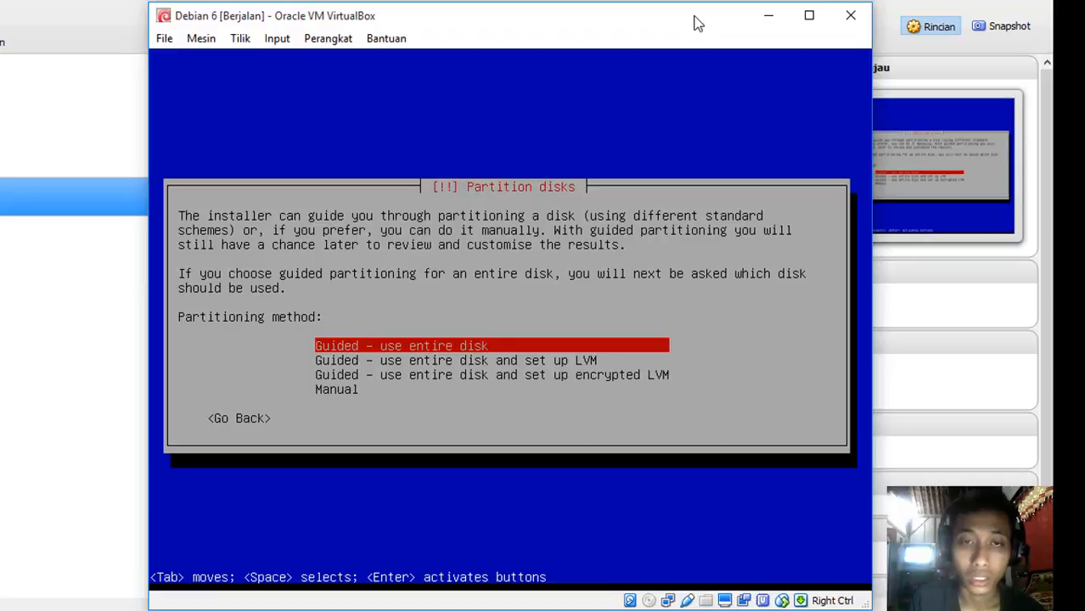
{"action": "key", "text": "Return"}
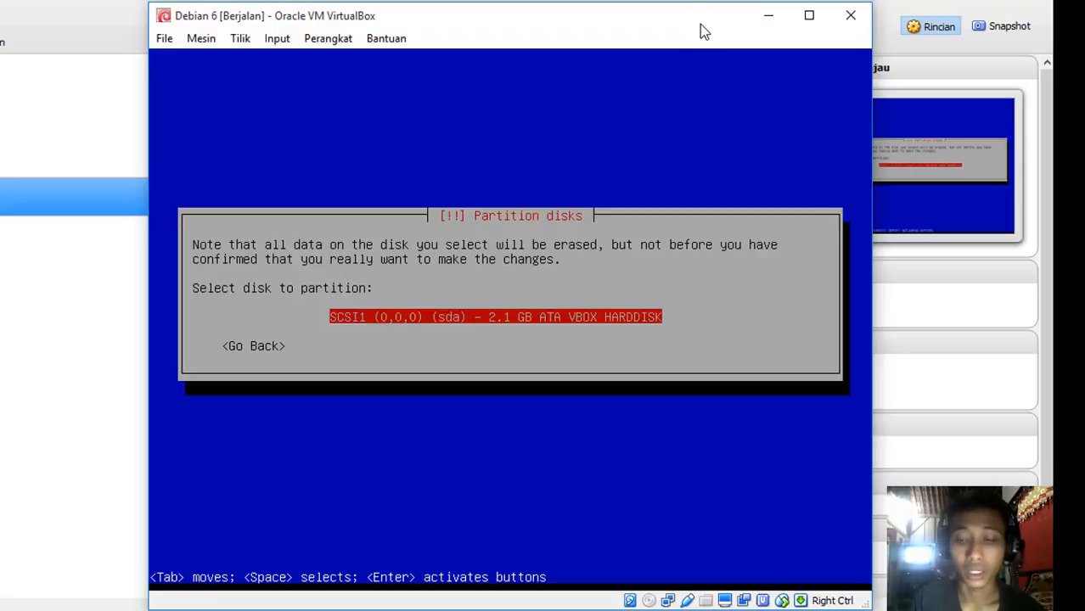
{"action": "key", "text": "Return"}
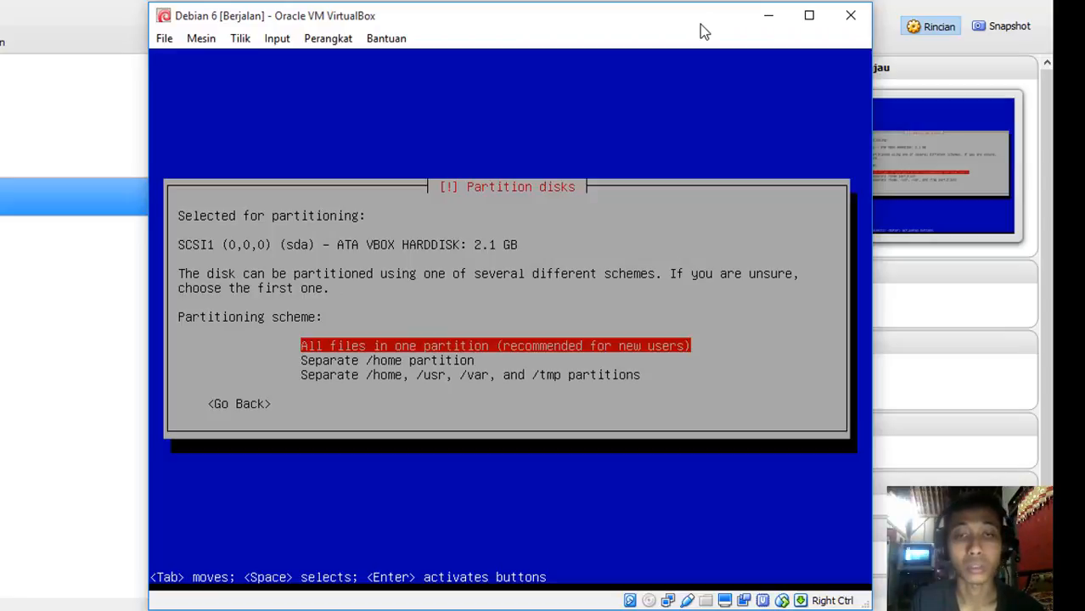
Choose "All files in one partition (recommended for new users)" as the partitioning scheme for the disk
{"action": "key", "text": "Down"}
{"action": "key", "text": "Up"}
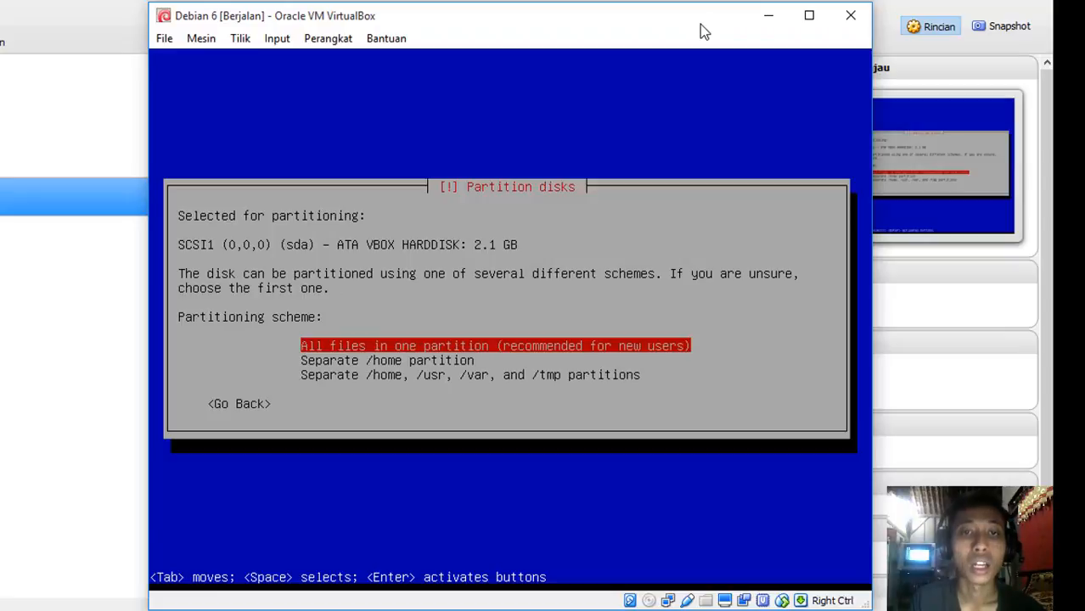
{"action": "key", "text": "Down"}
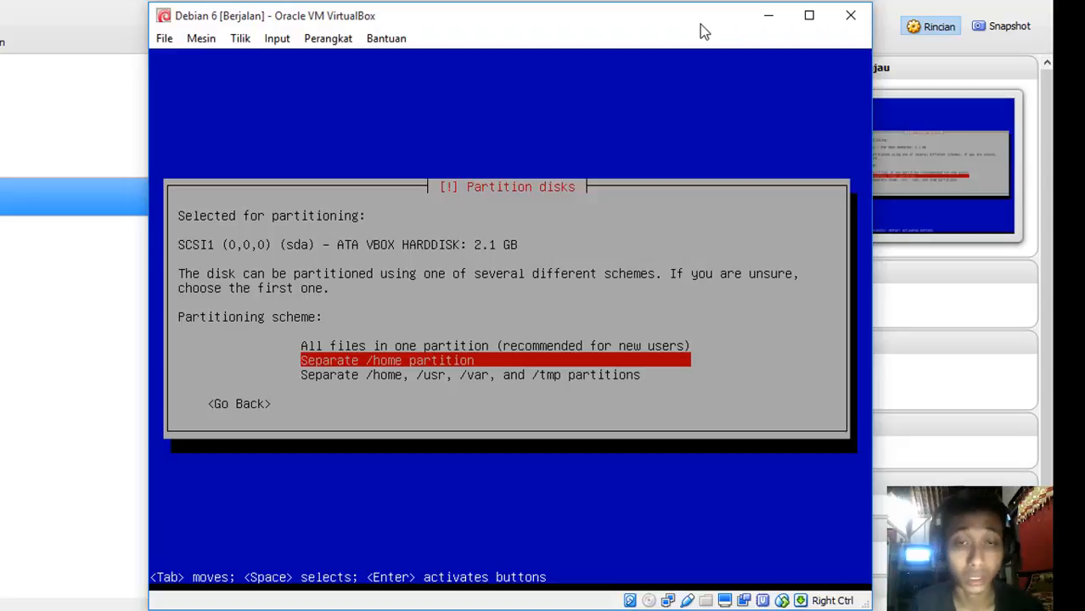
{"action": "key", "text": "Down"}
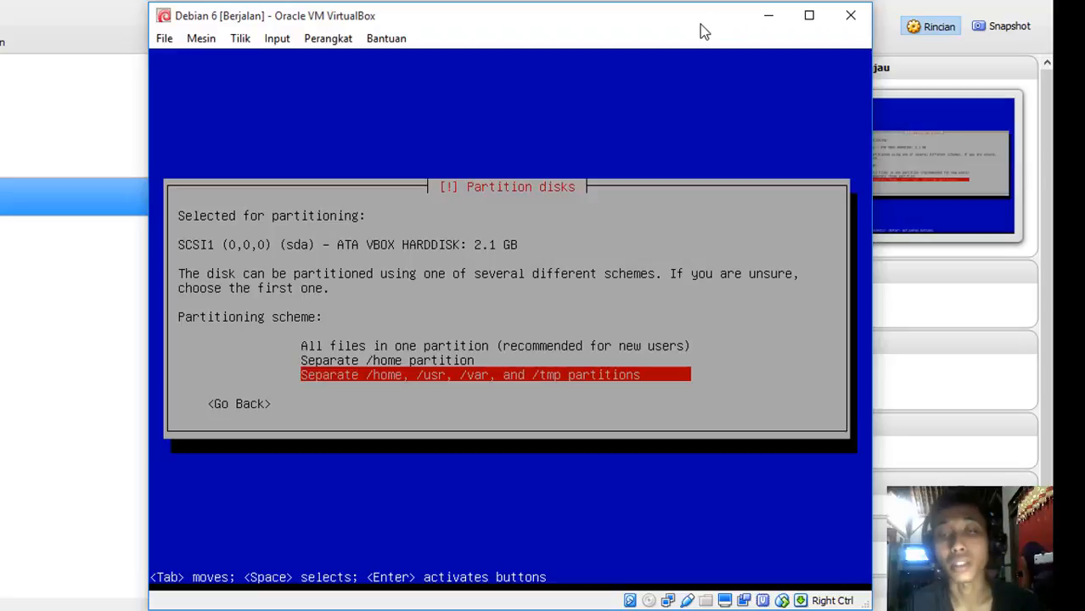
{"action": "key", "text": "Up"}
{"action": "key", "text": "Up"}
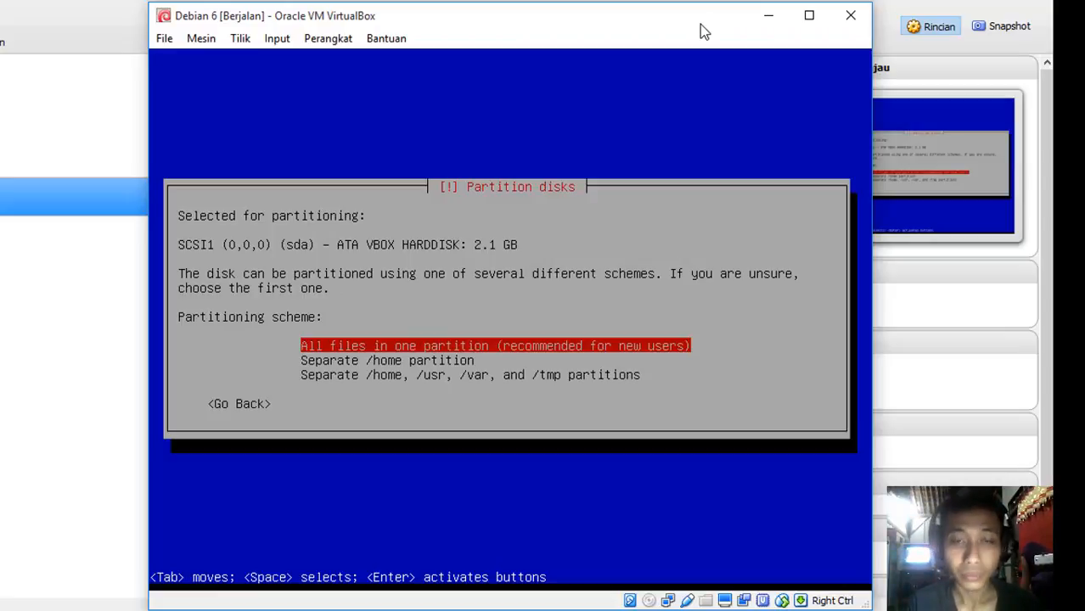
{"action": "key", "text": "Return"}
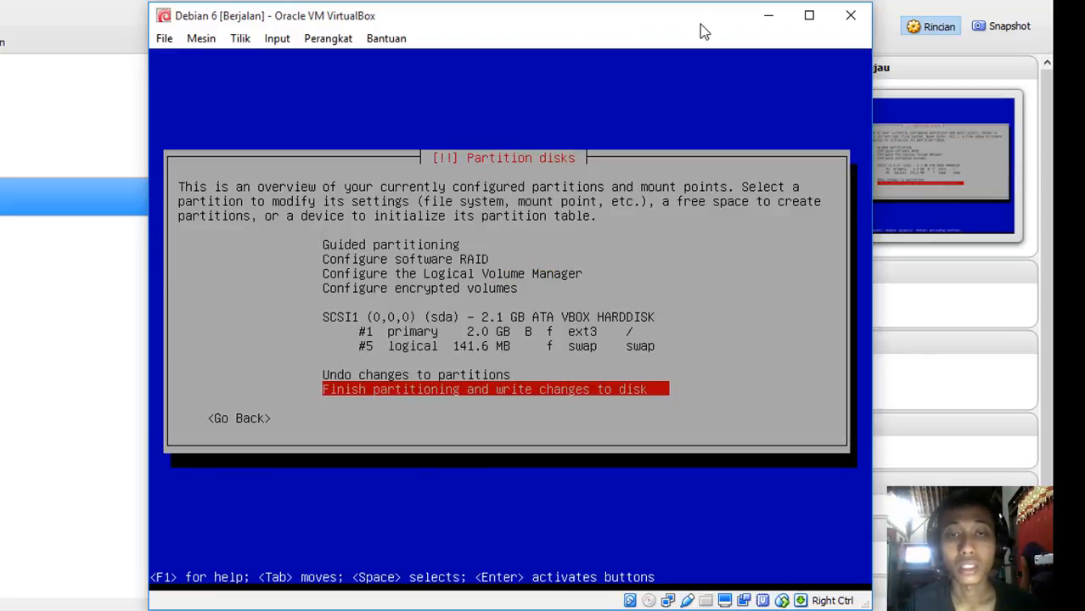
Examine the partition overview, including the primary ext3 root partition, the logical swap partition and the options to undo or finish partitioning
{"action": "key", "text": "Up"}
{"action": "key", "text": "Up"}
{"action": "key", "text": "Up"}
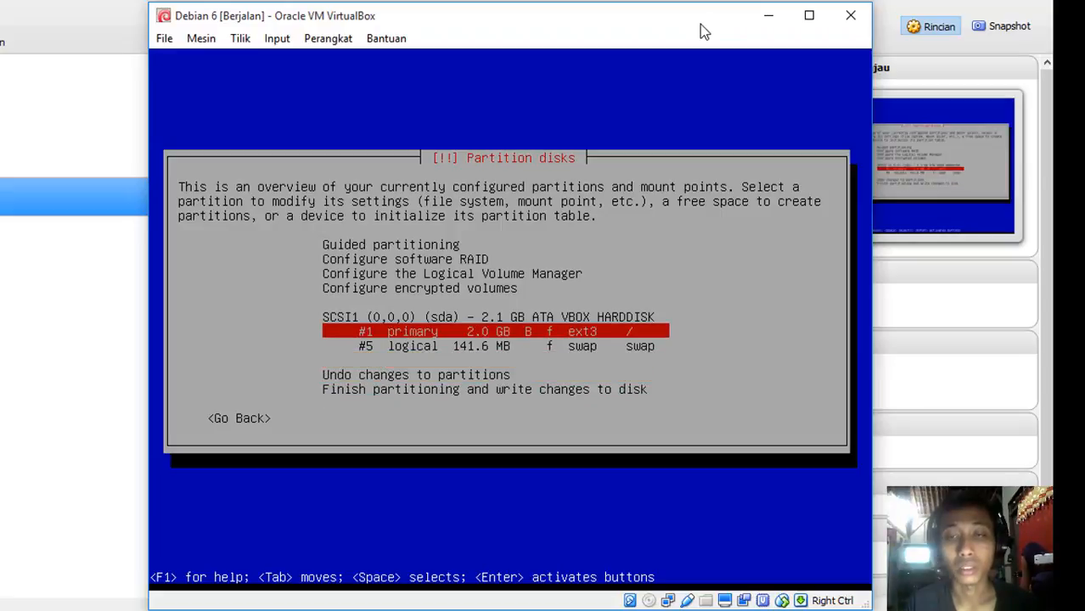
{"action": "key", "text": "Down"}
{"action": "key", "text": "Up"}
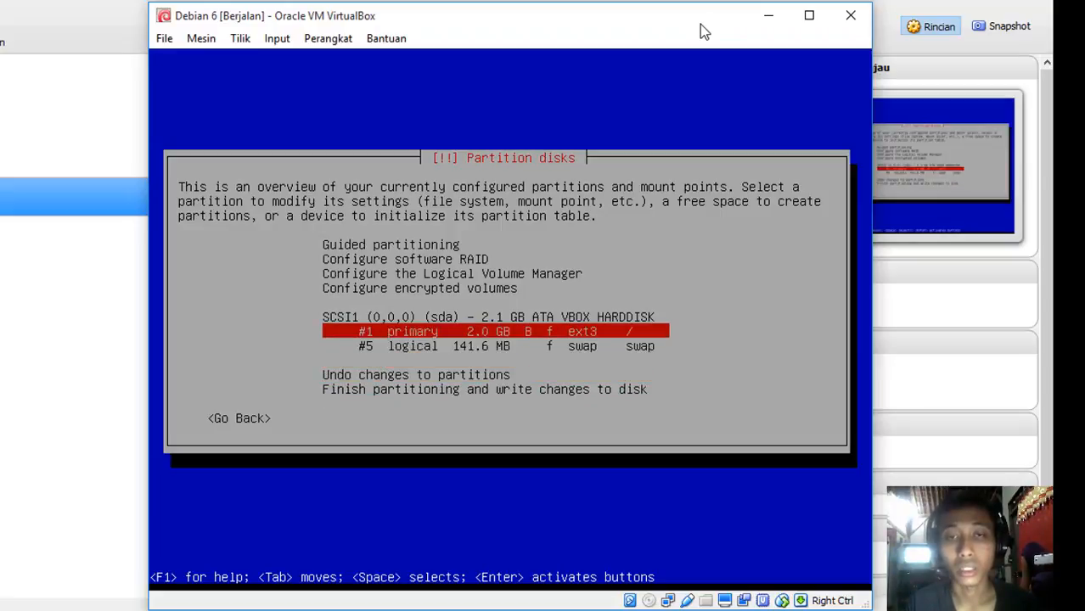
{"action": "key", "text": "Down"}
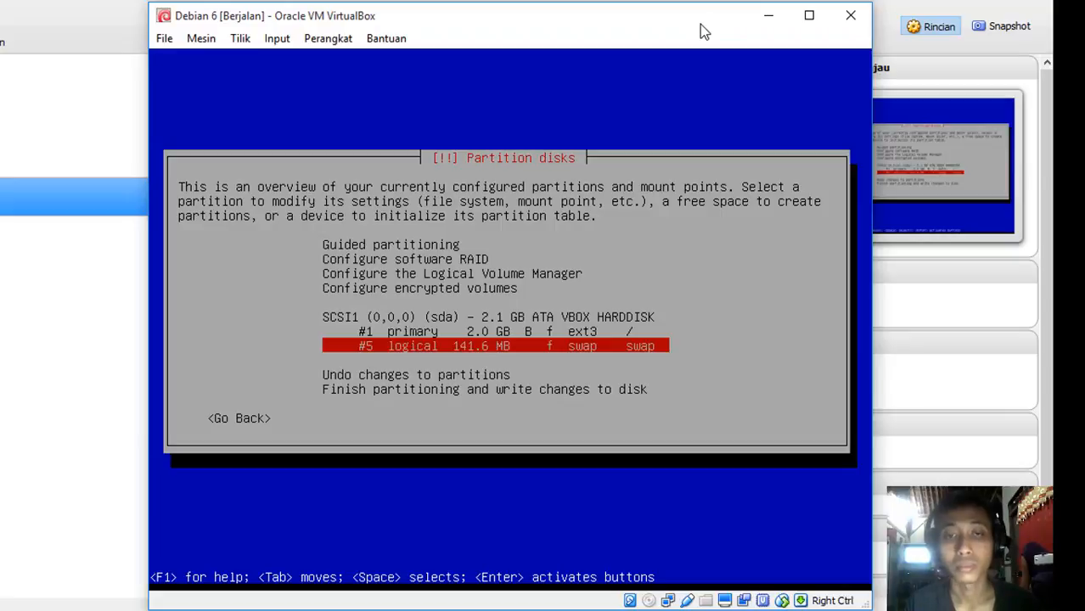
{"action": "key", "text": "Down"}
{"action": "key", "text": "Up"}
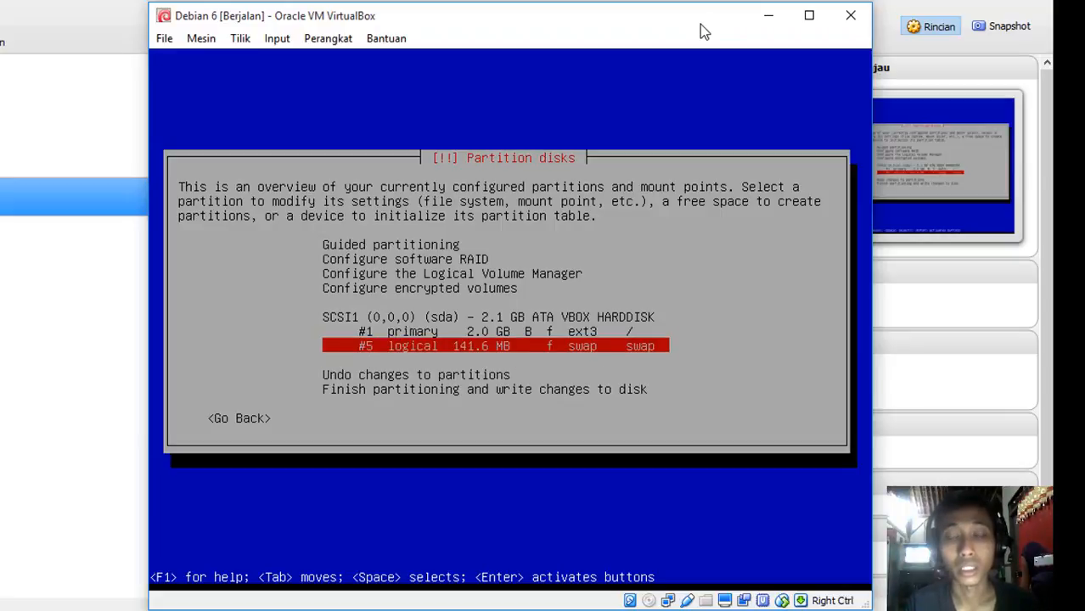
{"action": "key", "text": "Down"}
{"action": "key", "text": "Up"}
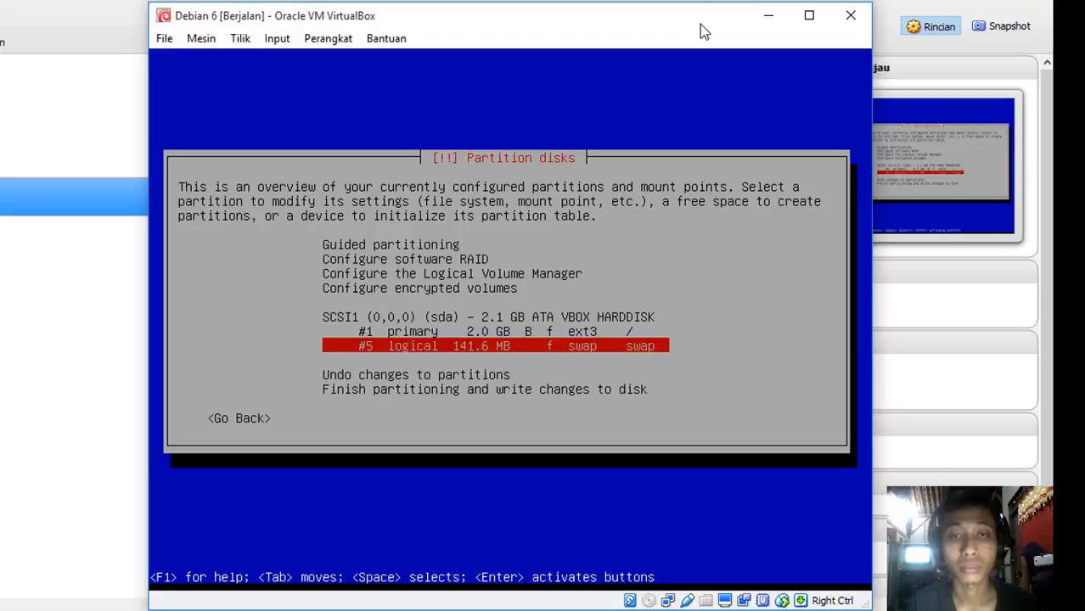
{"action": "key", "text": "Down"}
{"action": "key", "text": "Down"}
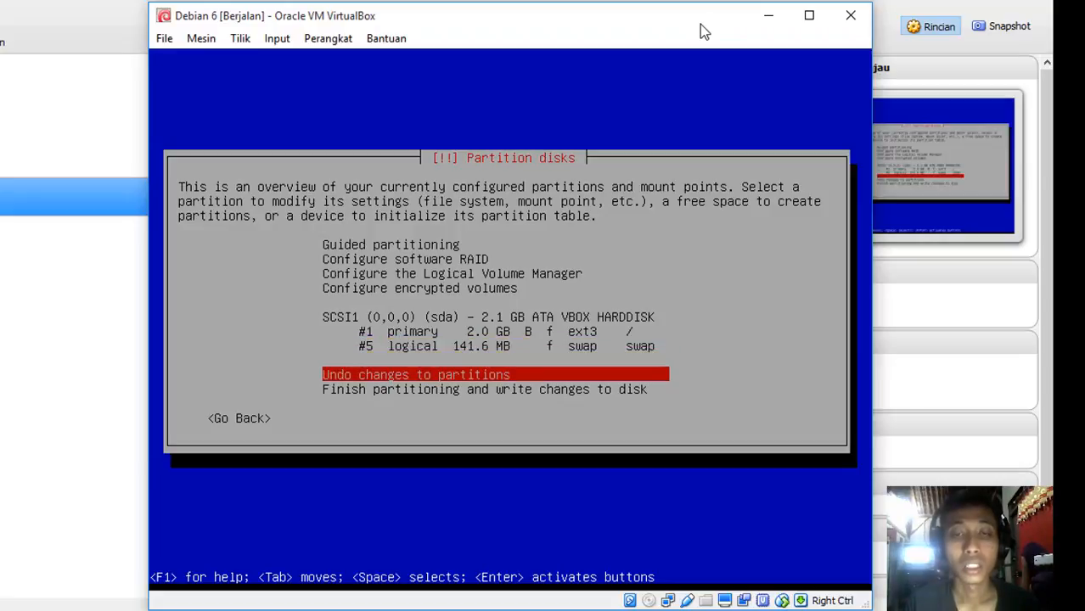
{"action": "key", "text": "Down"}
{"action": "key", "text": "Up"}
{"action": "key", "text": "Up"}
{"action": "key", "text": "Up"}
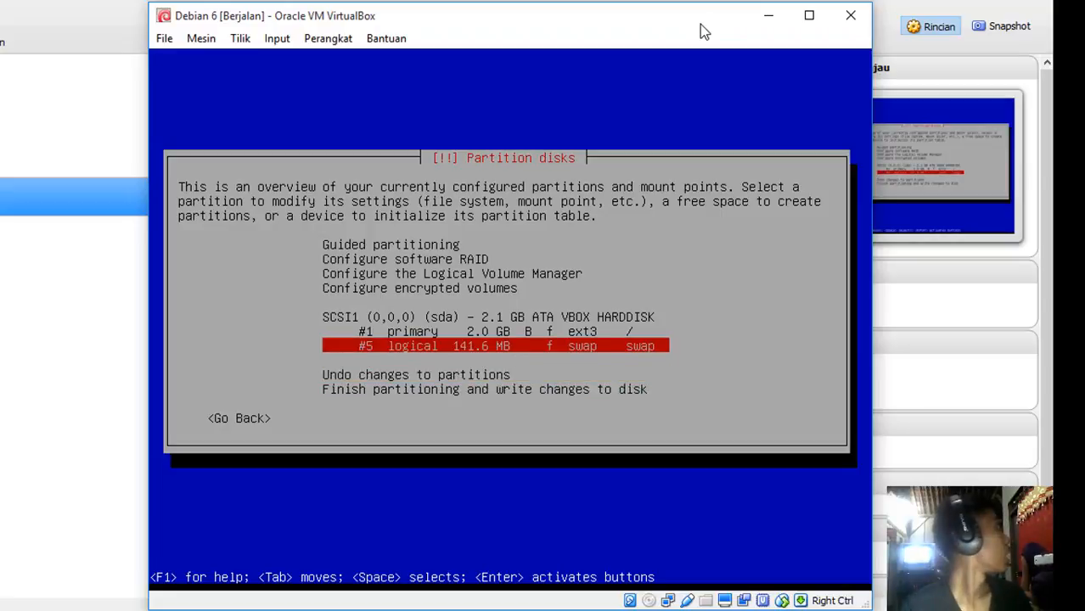
{"action": "key", "text": "Down"}
{"action": "key", "text": "Down"}
{"action": "key", "text": "Down"}
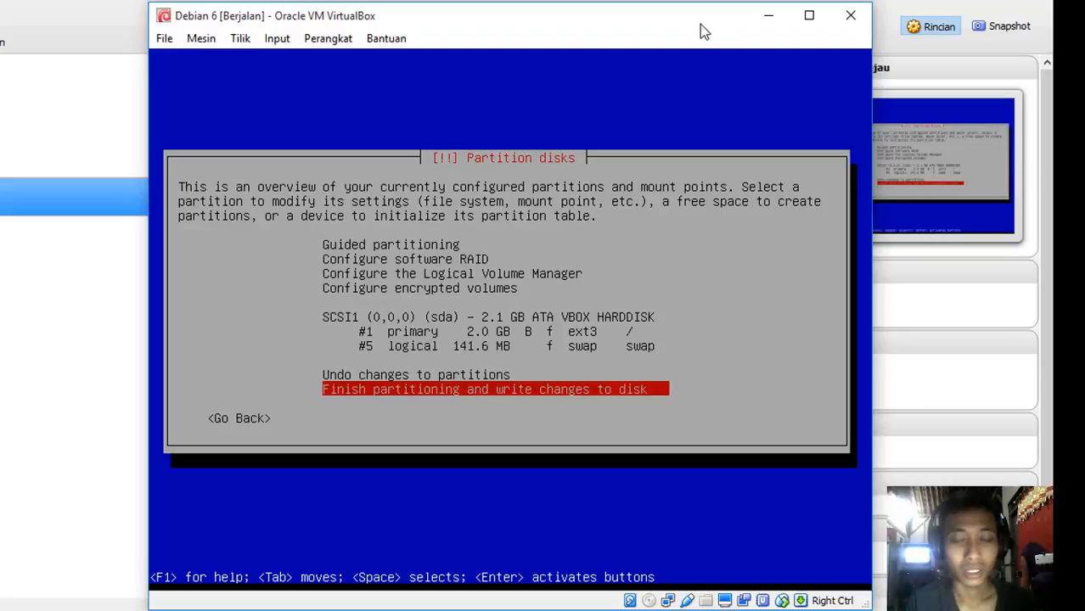
{"action": "key", "text": "Up"}
{"action": "key", "text": "Up"}
{"action": "key", "text": "Up"}
{"action": "key", "text": "Down"}
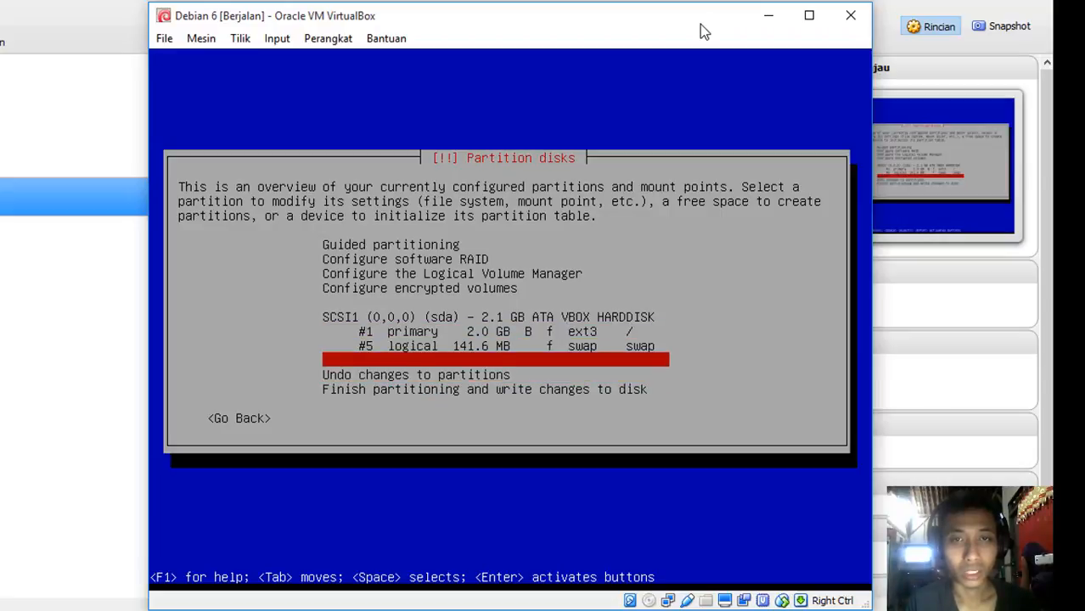
Finish partitioning and agree to write the partition changes to the disk
{"action": "key", "text": "Down"}
{"action": "key", "text": "Down"}
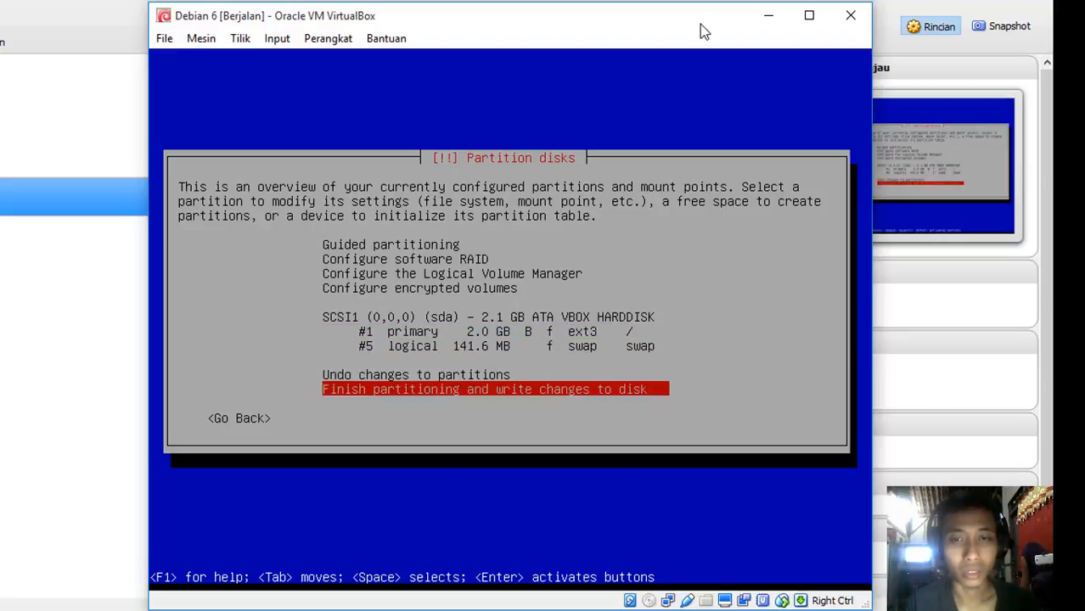
{"action": "key", "text": "Return"}
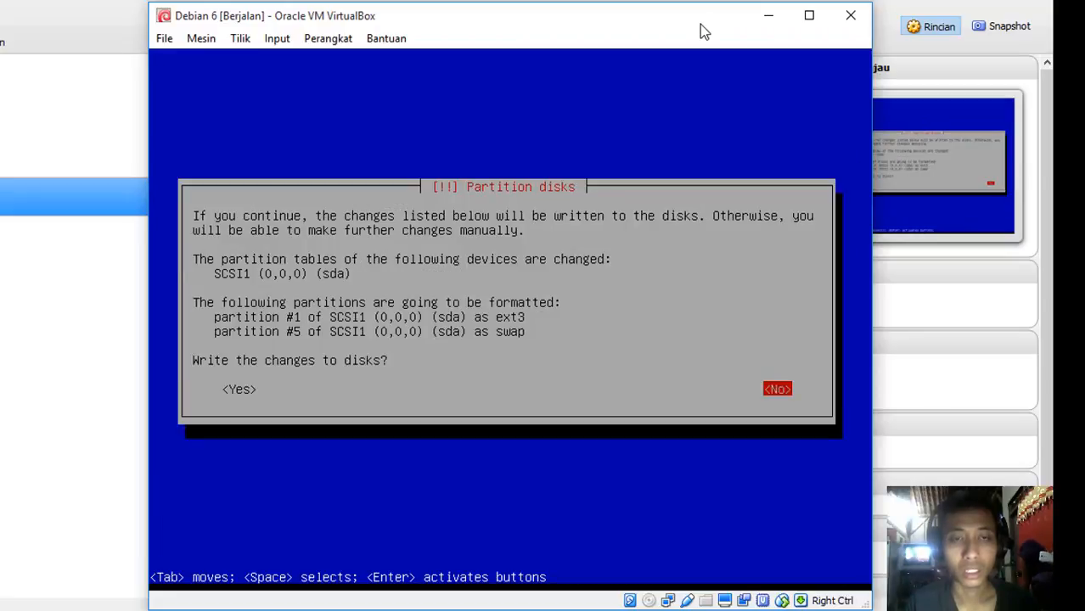
{"action": "key", "text": "Left"}
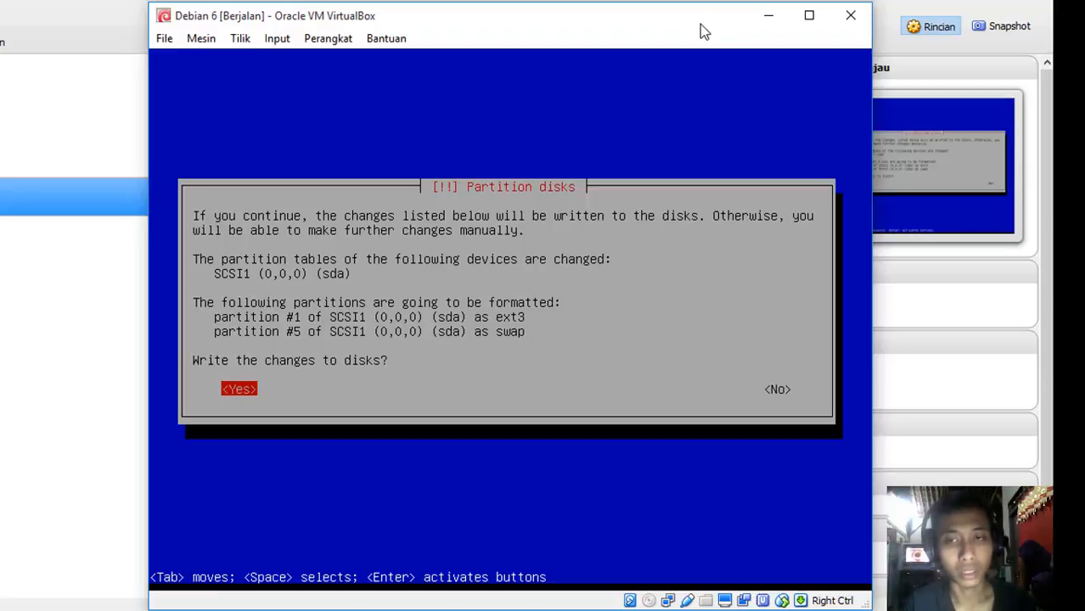
{"action": "key", "text": "Return"}
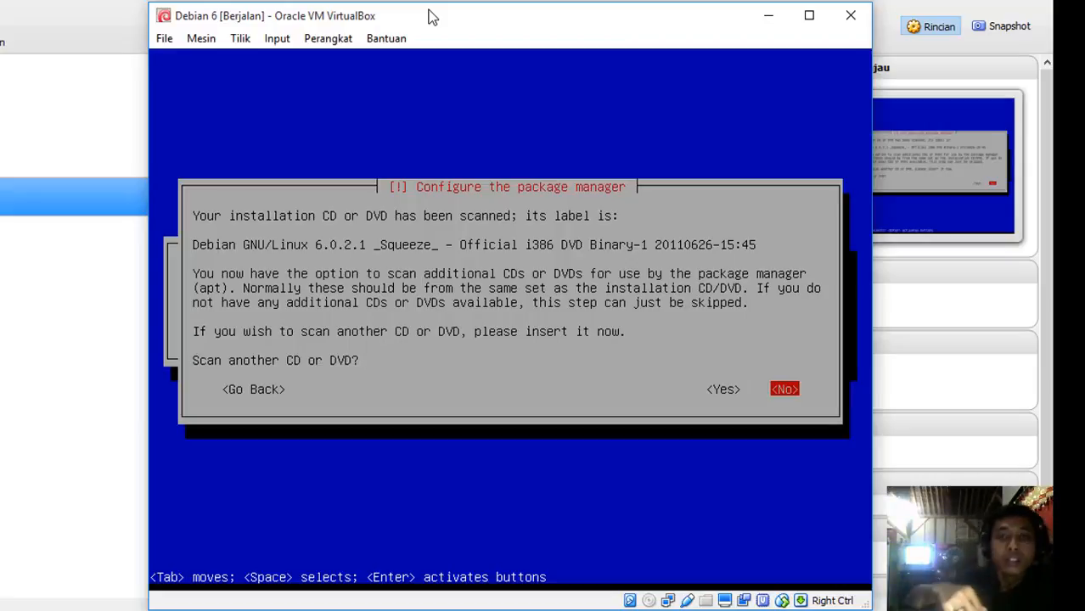
Decline scanning another CD or DVD for the package manager
{"action": "key", "text": "alt+Tab"}
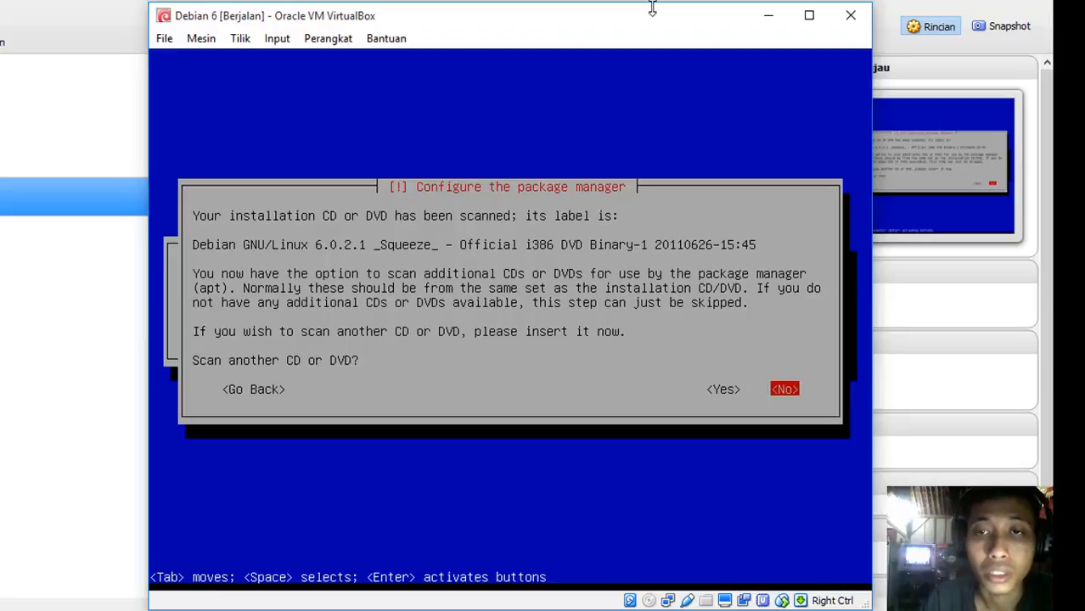
{"action": "key", "text": "Left"}
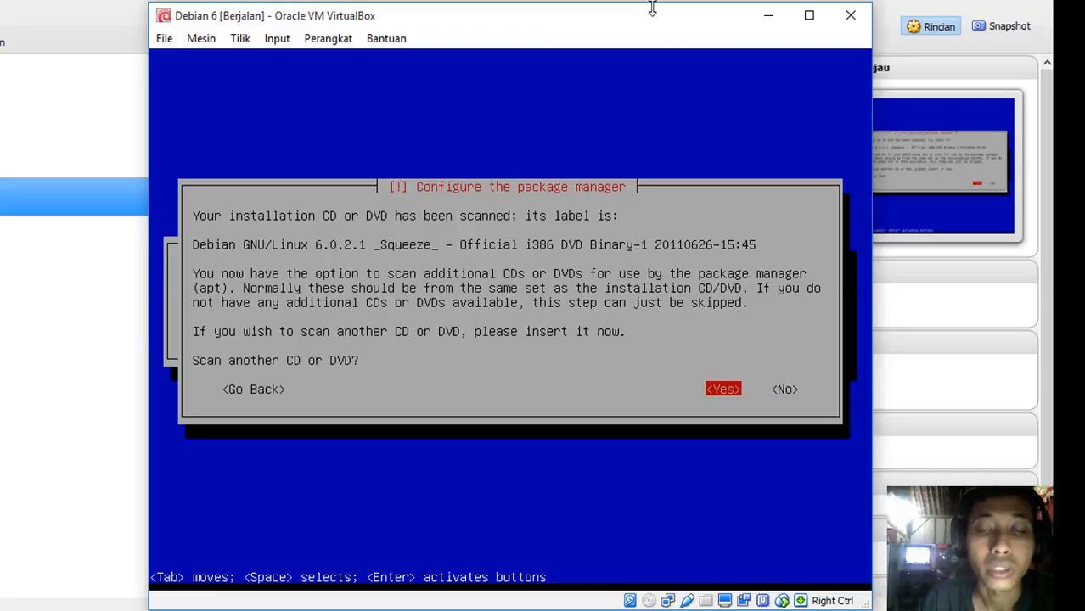
{"action": "key", "text": "Left"}
{"action": "key", "text": "Right"}
{"action": "key", "text": "Right"}
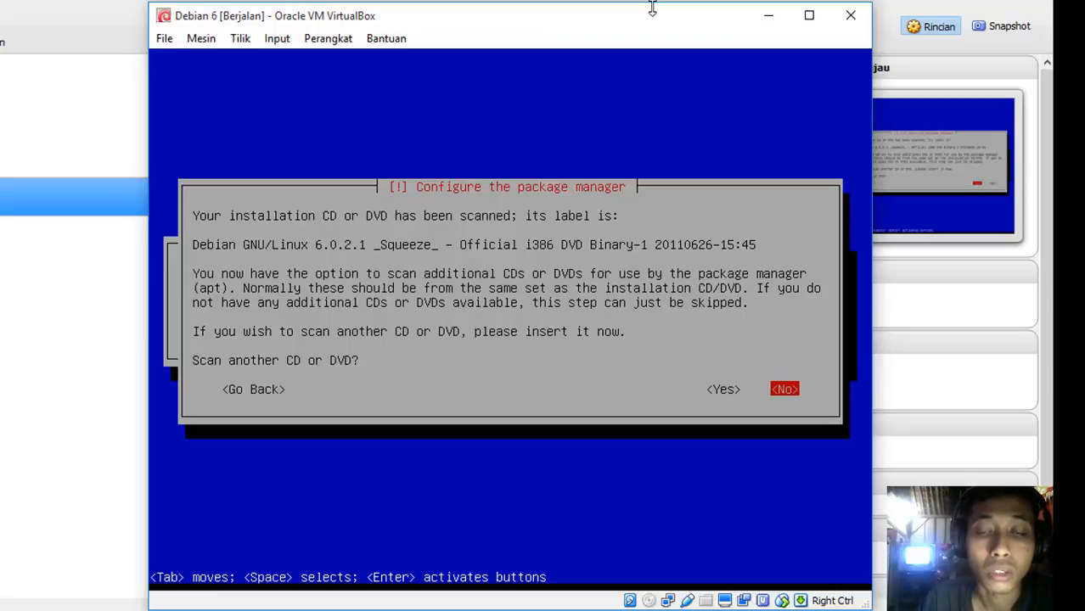
{"action": "key", "text": "Left"}
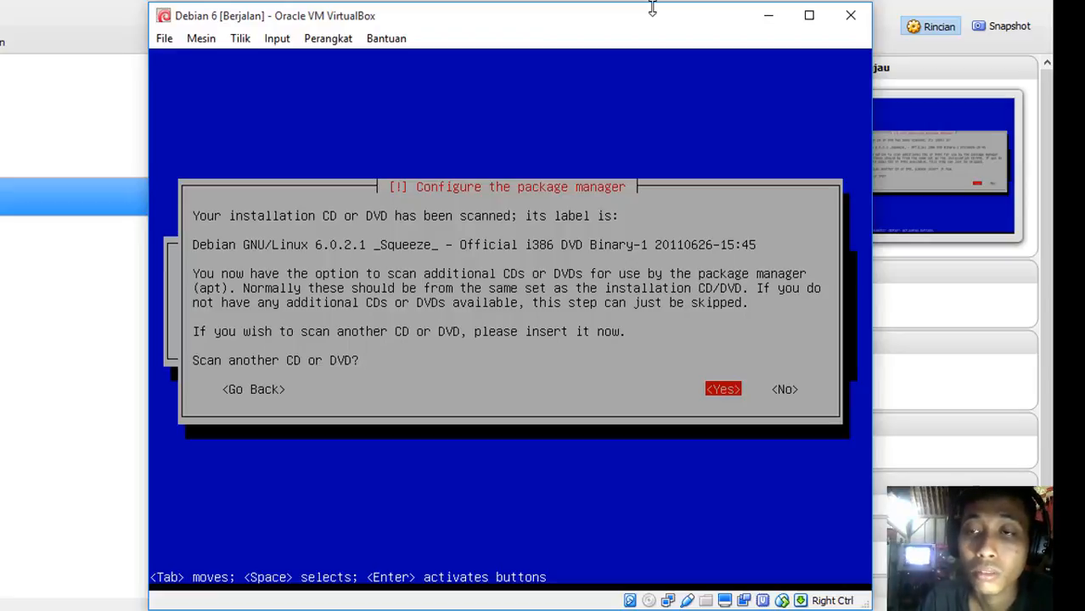
{"action": "key", "text": "Tab"}
{"action": "key", "text": "Return"}
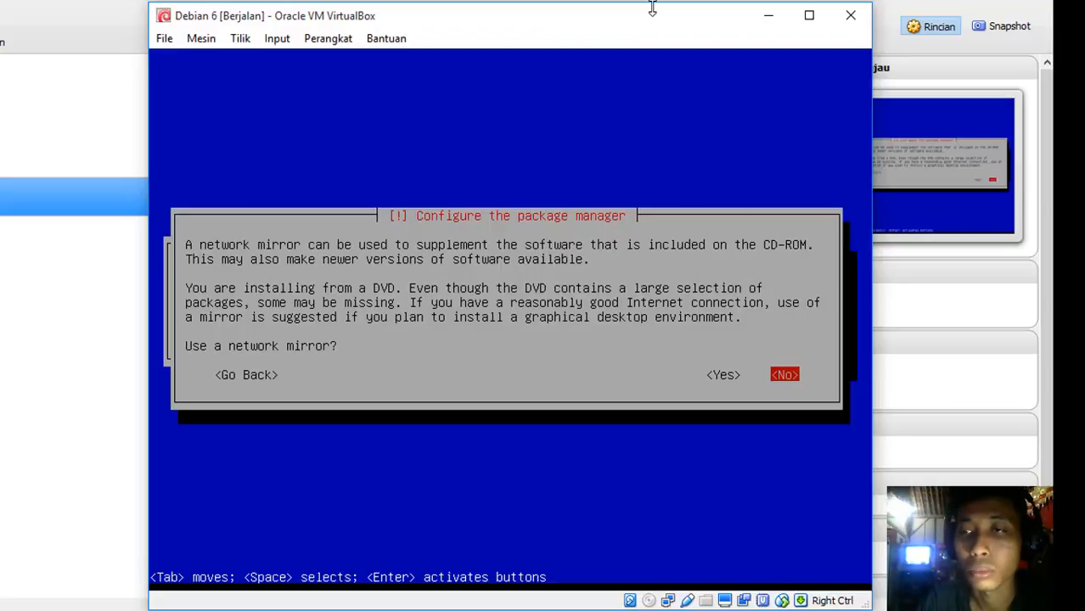
Answer No to using a network mirror for the package manager
{"action": "key", "text": "Left"}
{"action": "key", "text": "Left"}
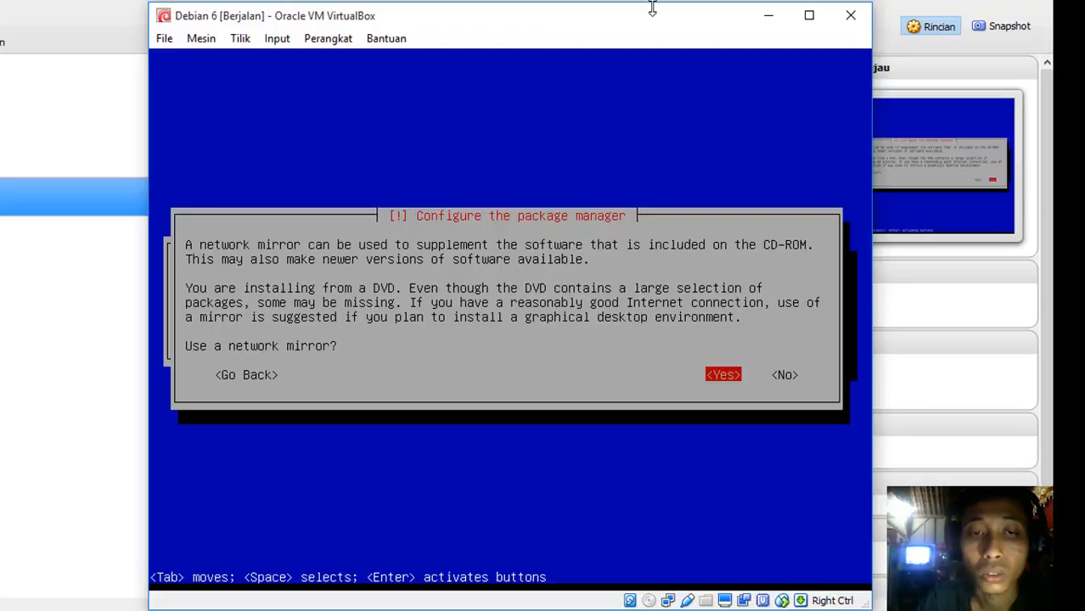
{"action": "key", "text": "Right"}
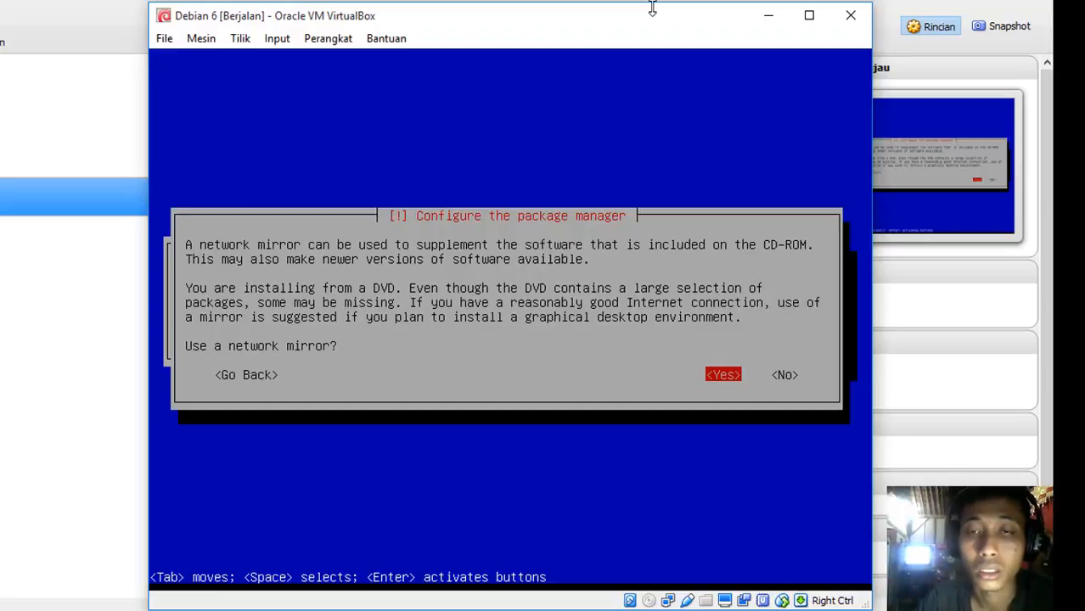
{"action": "key", "text": "Tab"}
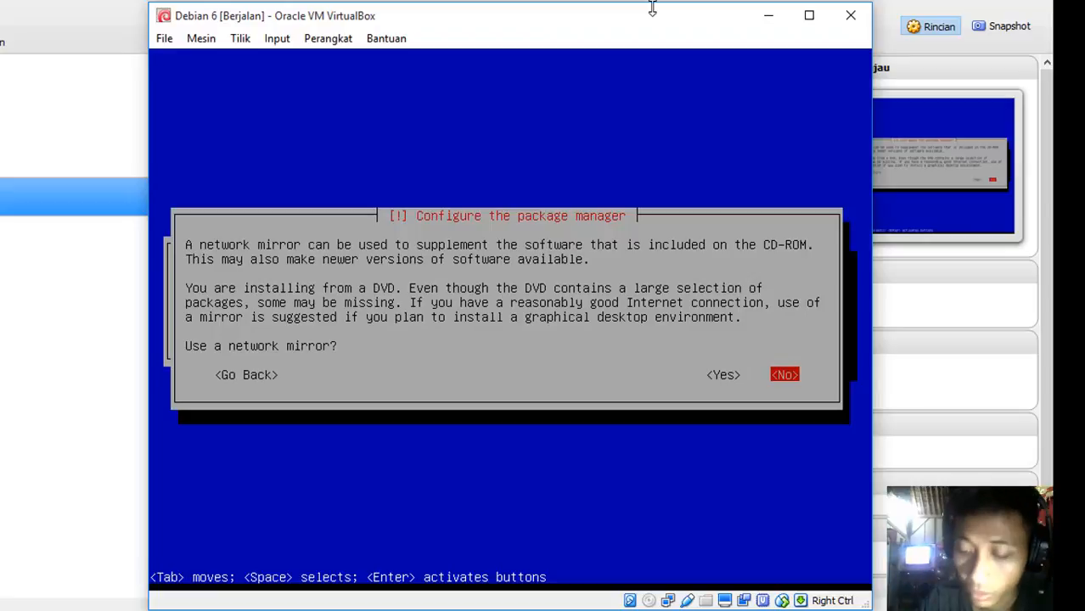
{"action": "key", "text": "Return"}
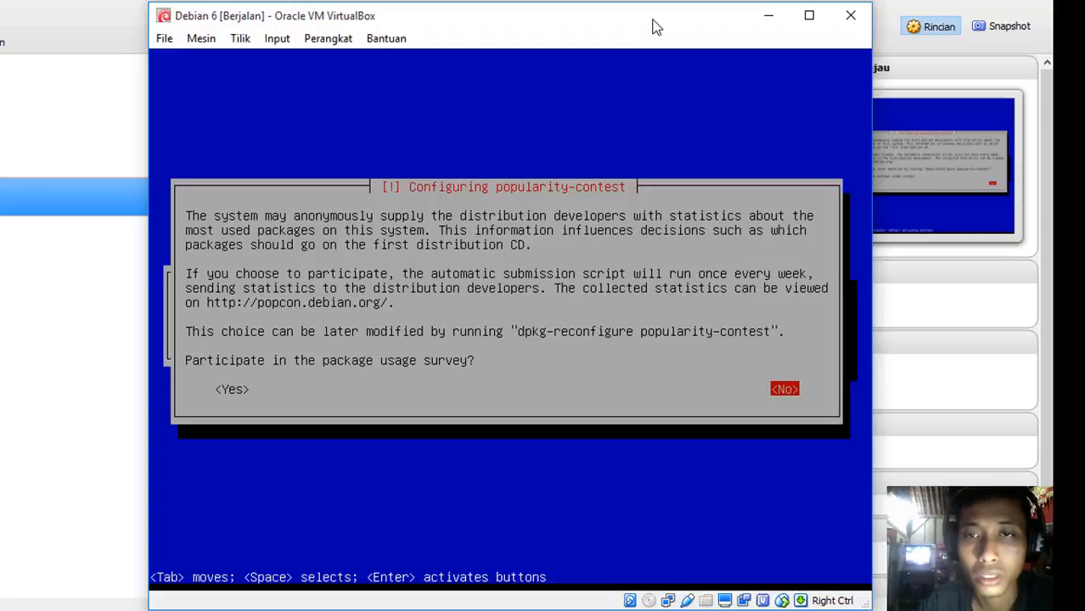
Decline participation in the popularity-contest package usage survey
{"action": "key", "text": "Tab"}
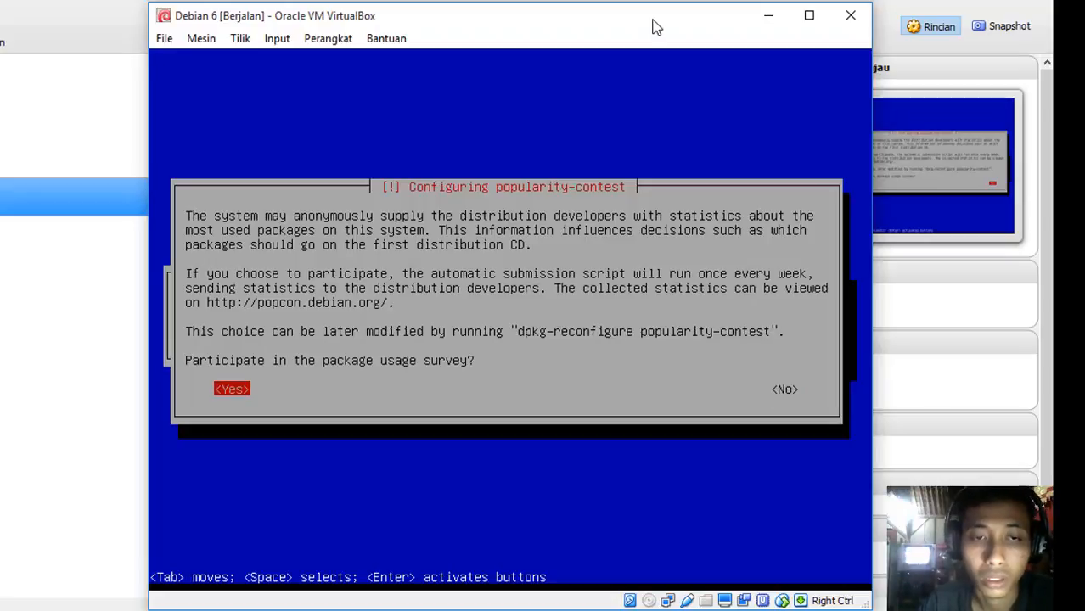
{"action": "key", "text": "Tab"}
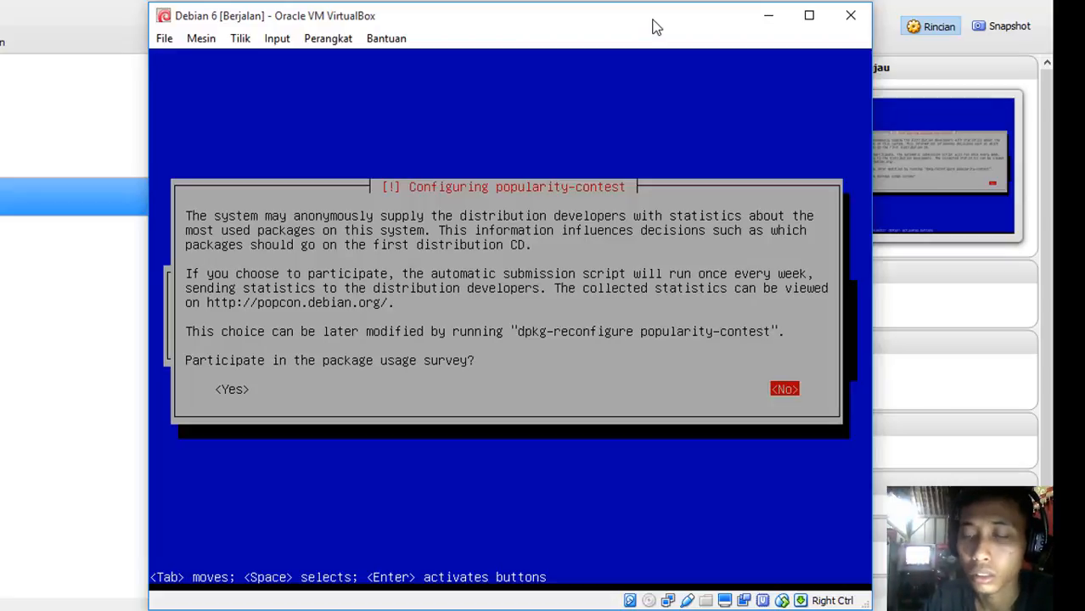
{"action": "key", "text": "Return"}
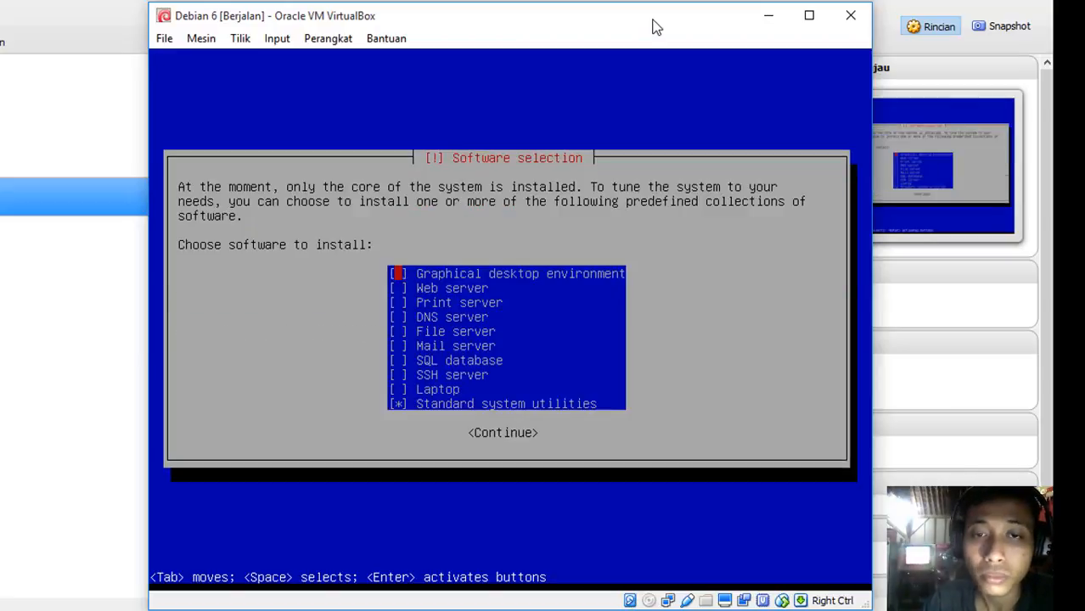
Examine the predefined software collections offered for installation, from Graphical desktop environment down to Standard system utilities
{"action": "key", "text": "Down"}
{"action": "key", "text": "Down"}
{"action": "key", "text": "Down"}
{"action": "key", "text": "Up"}
{"action": "key", "text": "Up"}
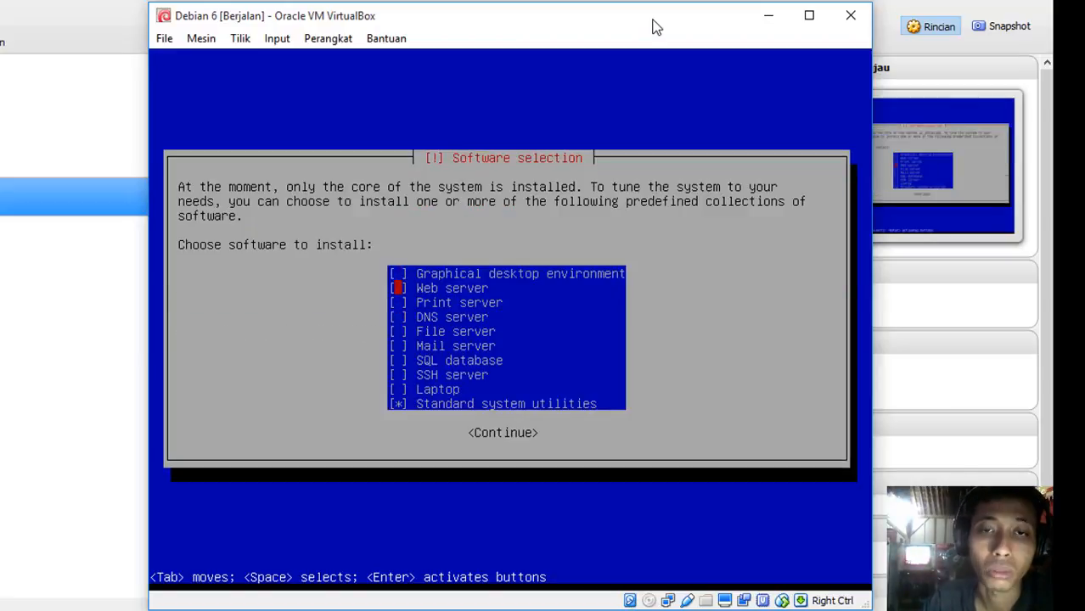
{"action": "key", "text": "Up"}
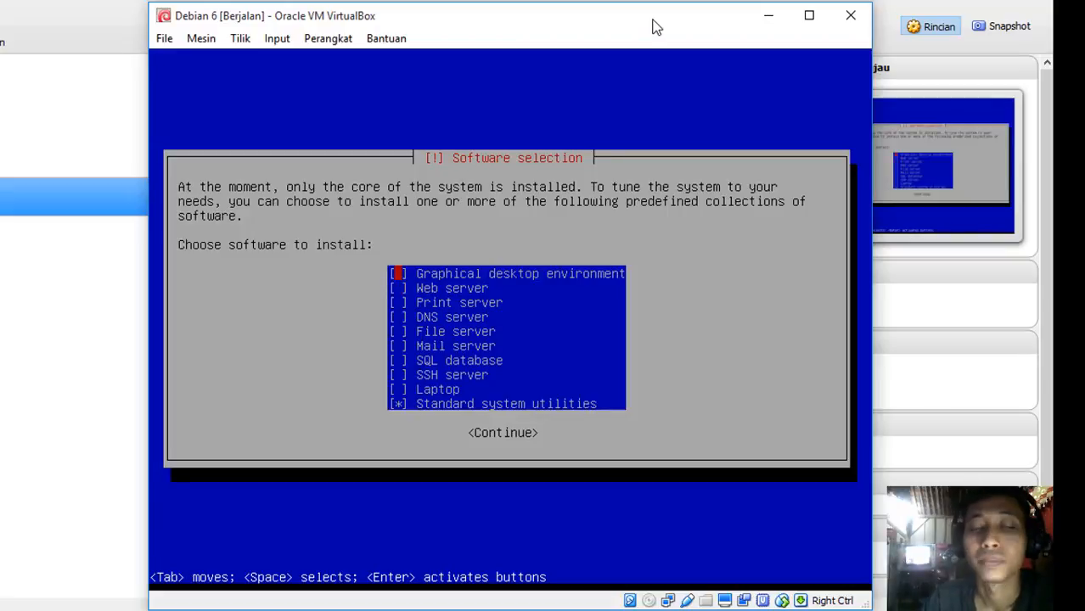
{"action": "key", "text": "Down"}
{"action": "key", "text": "Down"}
{"action": "key", "text": "Down"}
{"action": "key", "text": "Down"}
{"action": "key", "text": "Down"}
{"action": "key", "text": "Down"}
{"action": "key", "text": "Down"}
{"action": "key", "text": "Down"}
{"action": "key", "text": "Down"}
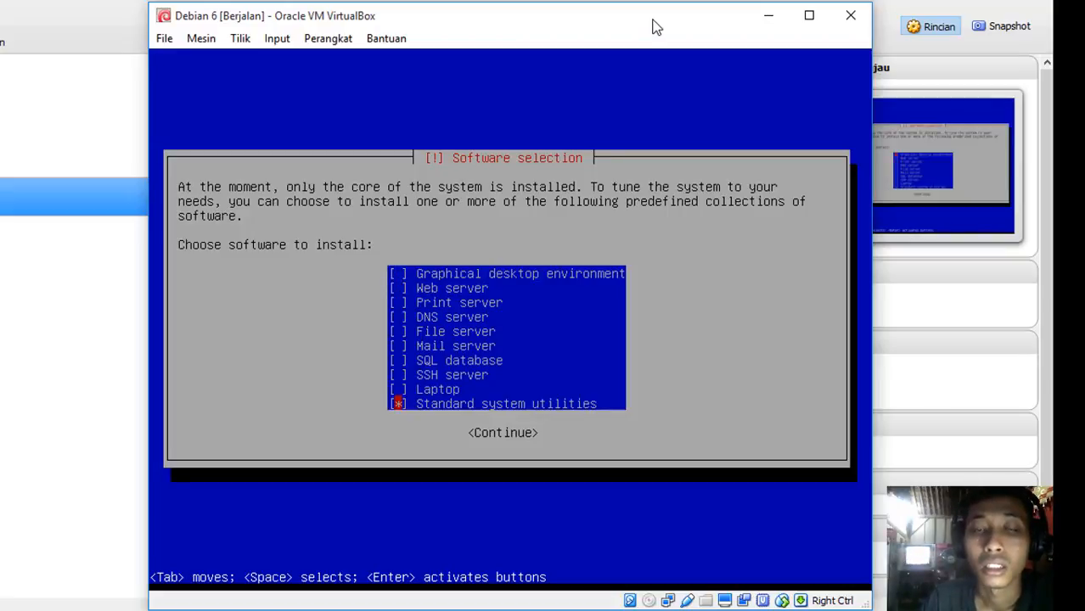
{"action": "key", "text": "Up"}
{"action": "key", "text": "Up"}
{"action": "key", "text": "Up"}
{"action": "key", "text": "Up"}
{"action": "key", "text": "Up"}
{"action": "key", "text": "Up"}
{"action": "key", "text": "Up"}
{"action": "key", "text": "Up"}
{"action": "key", "text": "Up"}
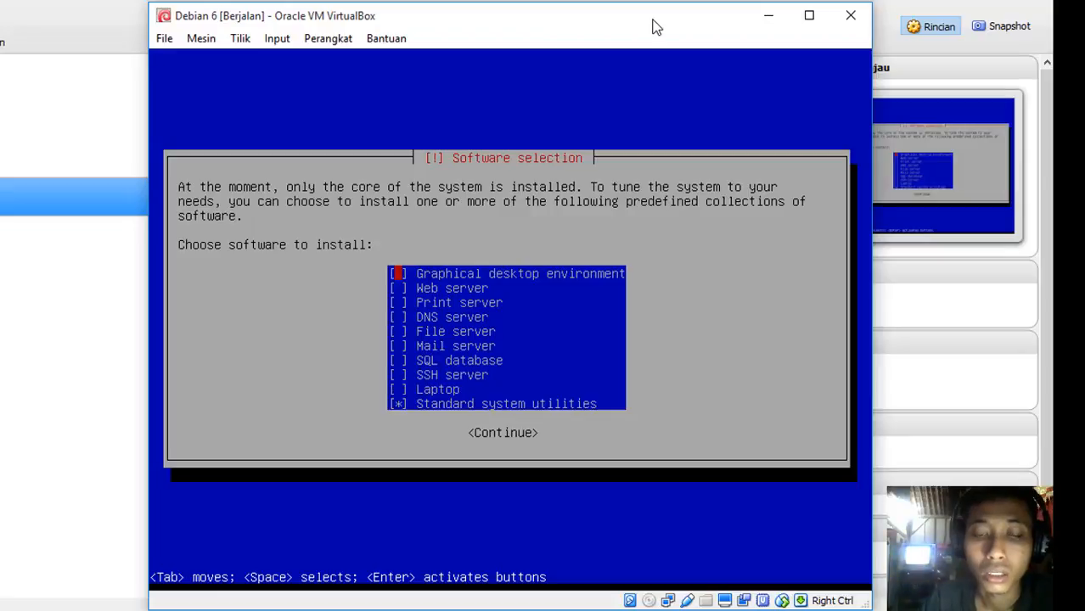
{"action": "key", "text": "space"}
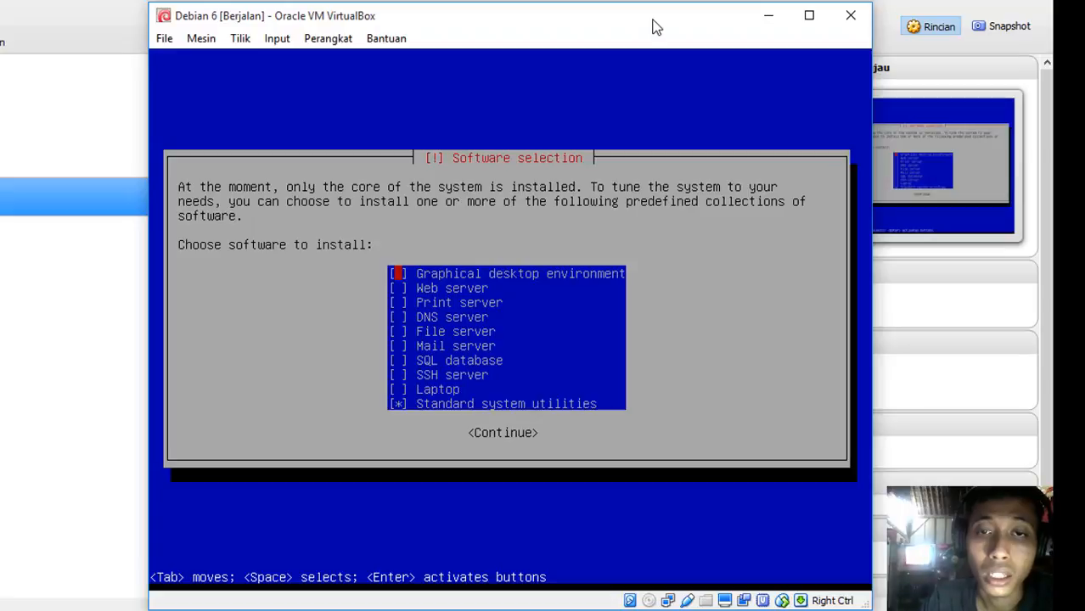
Look through the software collections from Graphical desktop environment as far as SQL database
{"action": "key", "text": "Down"}
{"action": "key", "text": "Down"}
{"action": "key", "text": "Down"}
{"action": "key", "text": "Down"}
{"action": "key", "text": "Down"}
{"action": "key", "text": "Down"}
{"action": "key", "text": "Down"}
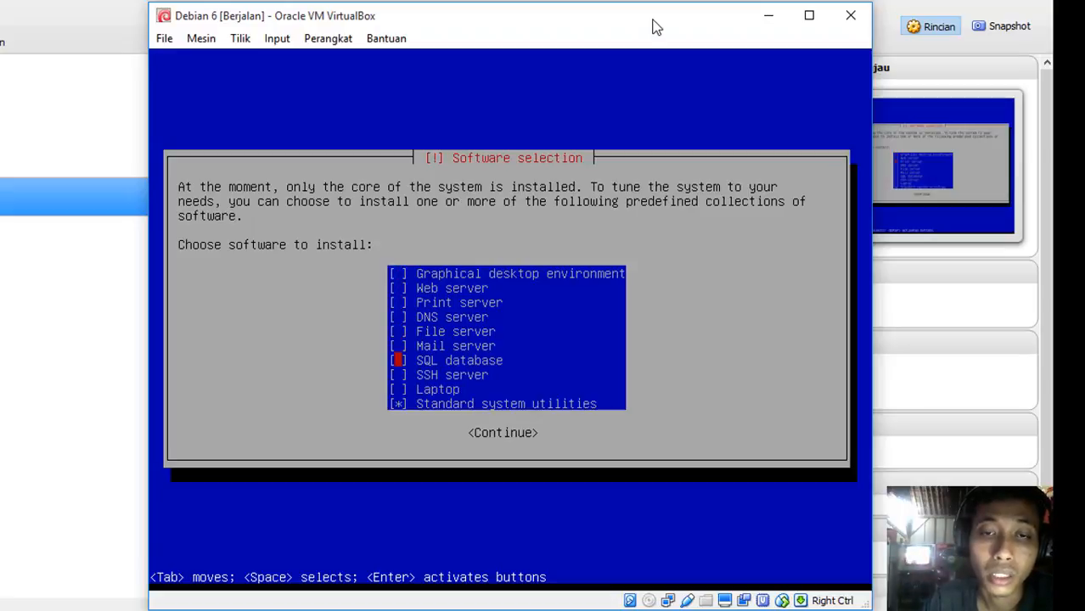
Select Graphical desktop environment, Web server and Print server among the software collections to install
{"action": "key", "text": "Up"}
{"action": "key", "text": "Up"}
{"action": "key", "text": "Up"}
{"action": "key", "text": "Up"}
{"action": "key", "text": "Up"}
{"action": "key", "text": "Up"}
{"action": "key", "text": "Up"}
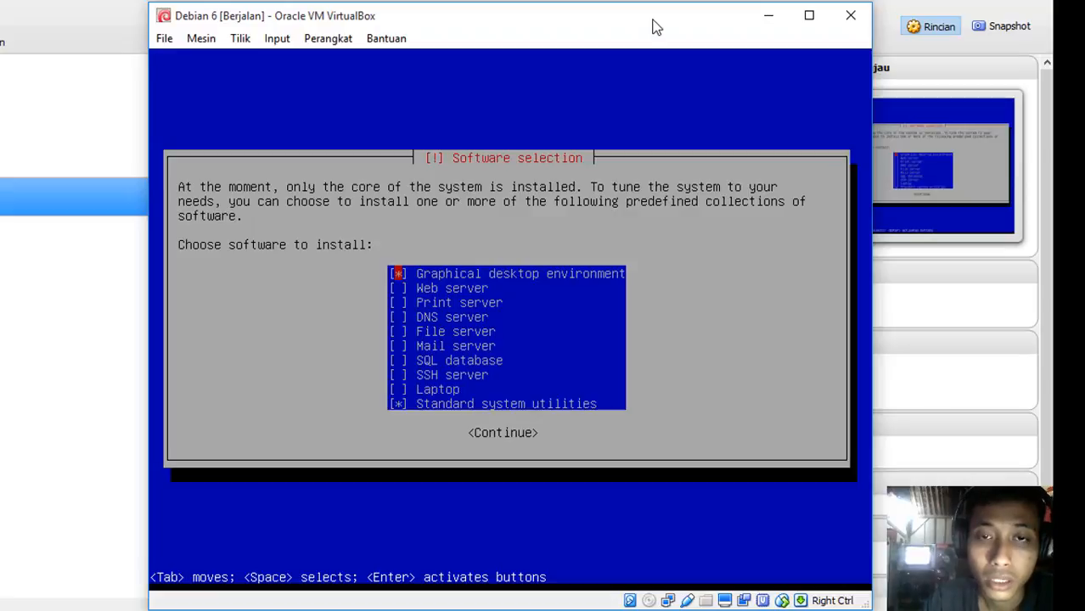
{"action": "key", "text": "Down"}
{"action": "key", "text": "space"}
{"action": "key", "text": "Down"}
{"action": "key", "text": "space"}
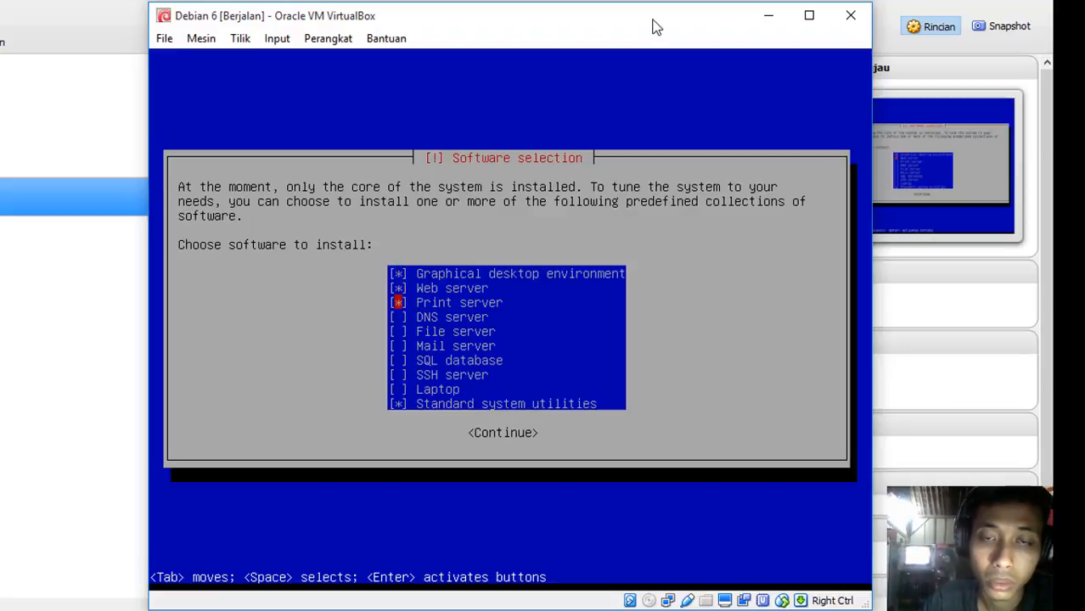
Clear the selection of Print server, Web server and Graphical desktop environment
{"action": "key", "text": "space"}
{"action": "key", "text": "Up"}
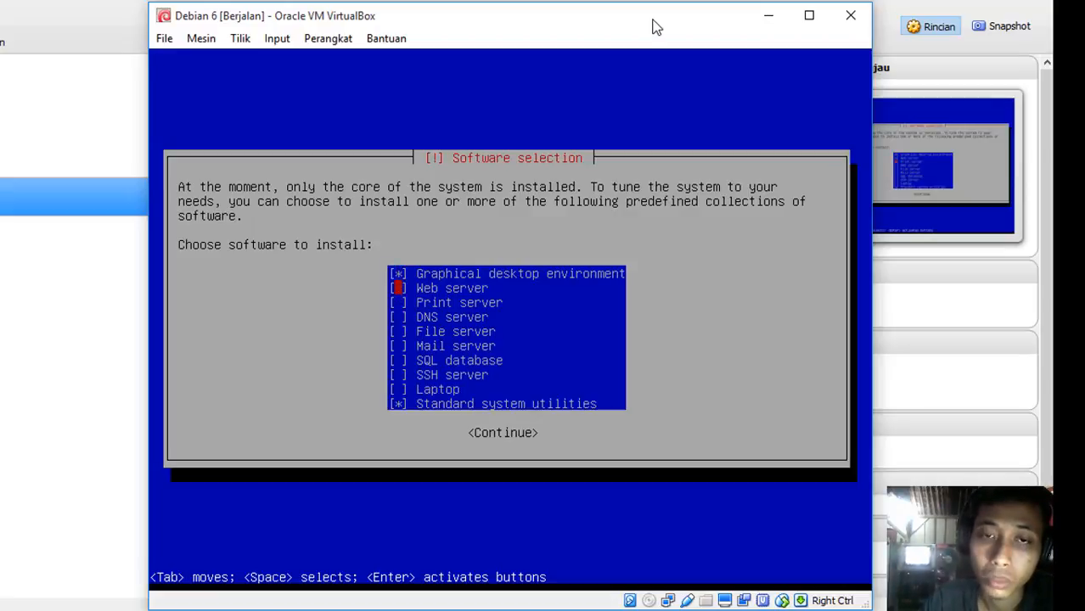
{"action": "key", "text": "space"}
{"action": "key", "text": "Up"}
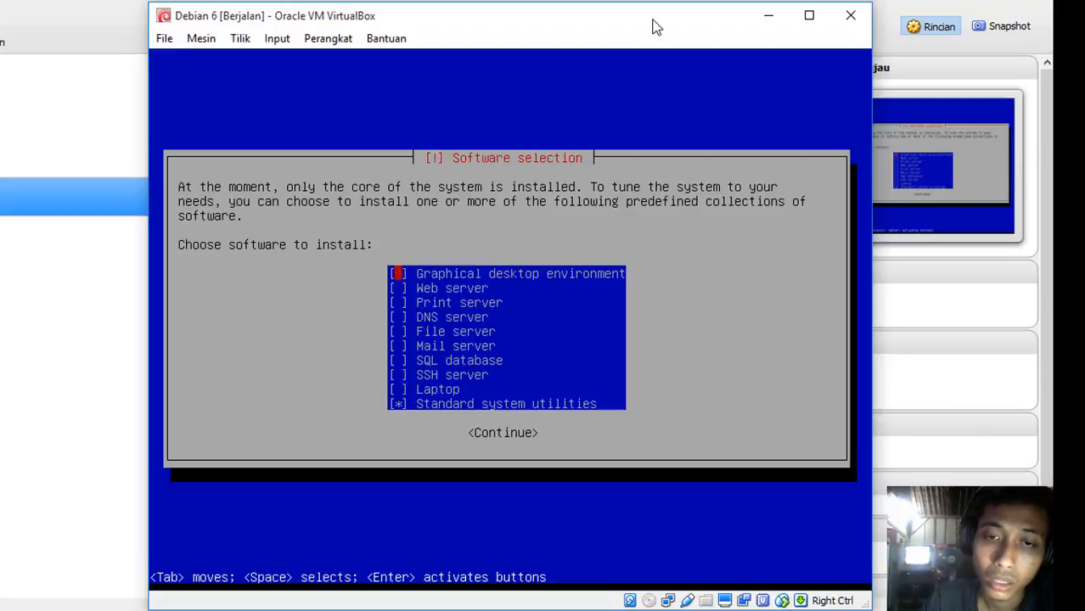
Examine the server collections, the Laptop entry and the Standard system utilities entry in the software list
{"action": "key", "text": "Down"}
{"action": "key", "text": "Down"}
{"action": "key", "text": "Down"}
{"action": "key", "text": "Down"}
{"action": "key", "text": "Down"}
{"action": "key", "text": "Down"}
{"action": "key", "text": "Down"}
{"action": "key", "text": "Down"}
{"action": "key", "text": "Down"}
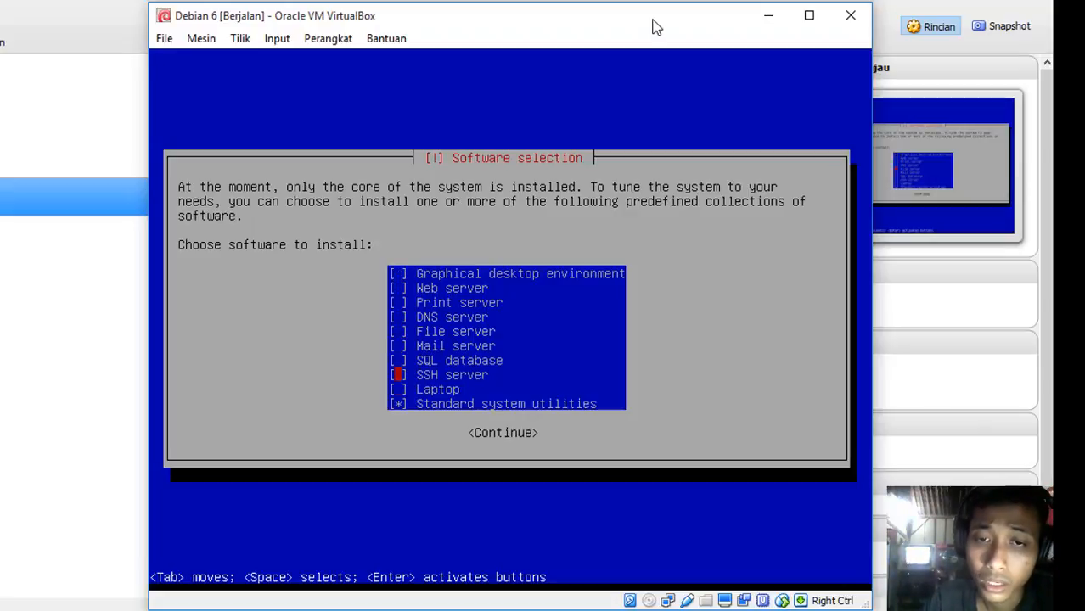
{"action": "key", "text": "Up"}
{"action": "key", "text": "Up"}
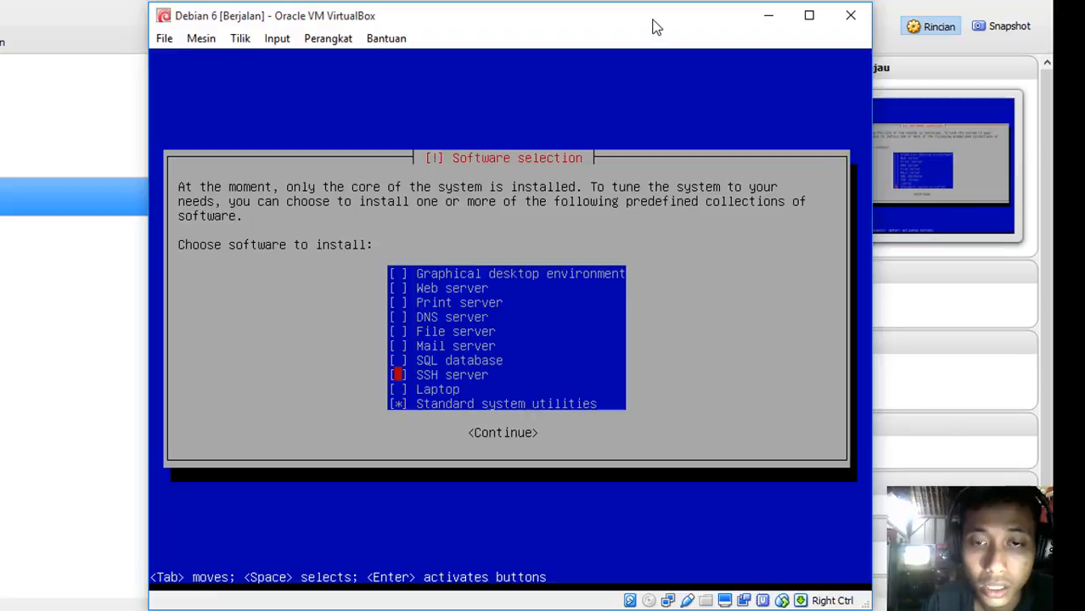
{"action": "key", "text": "Down"}
{"action": "key", "text": "Down"}
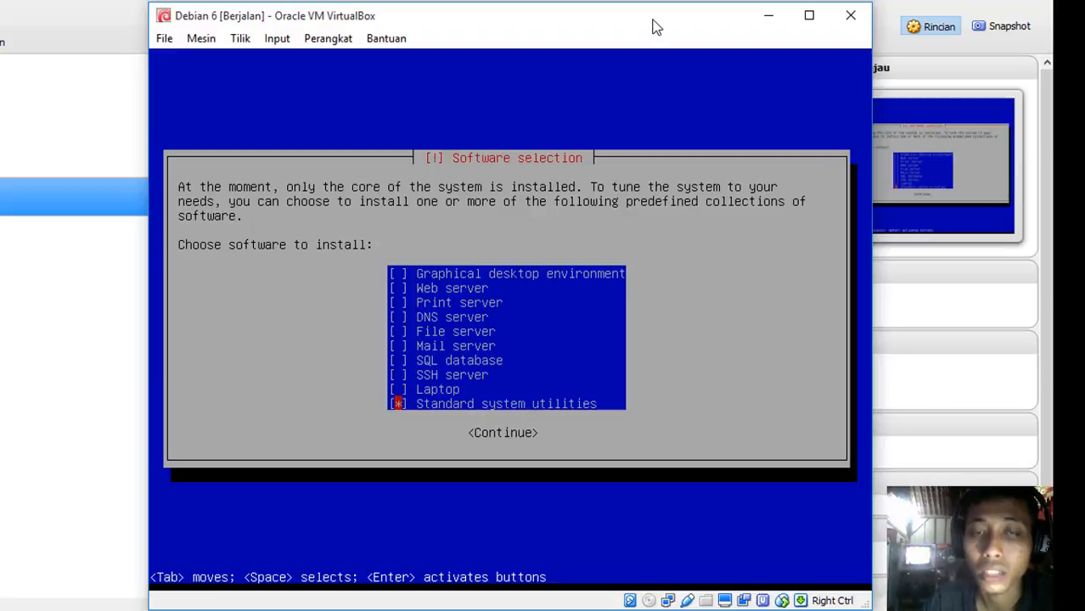
{"action": "key", "text": "Up"}
{"action": "key", "text": "Up"}
{"action": "key", "text": "Up"}
{"action": "key", "text": "Up"}
{"action": "key", "text": "Up"}
{"action": "key", "text": "Up"}
{"action": "key", "text": "Up"}
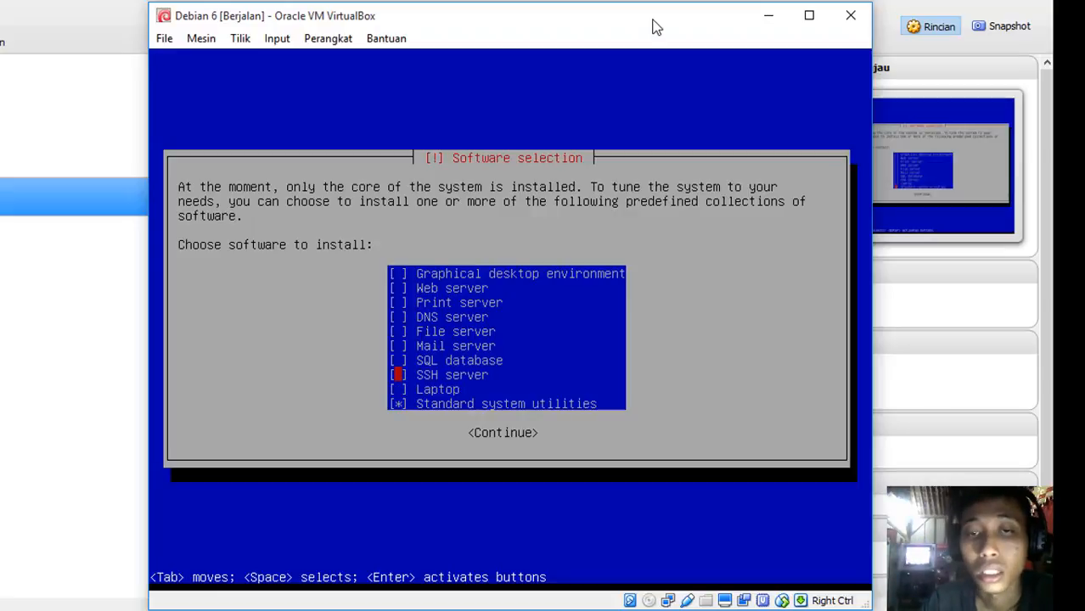
{"action": "key", "text": "Up"}
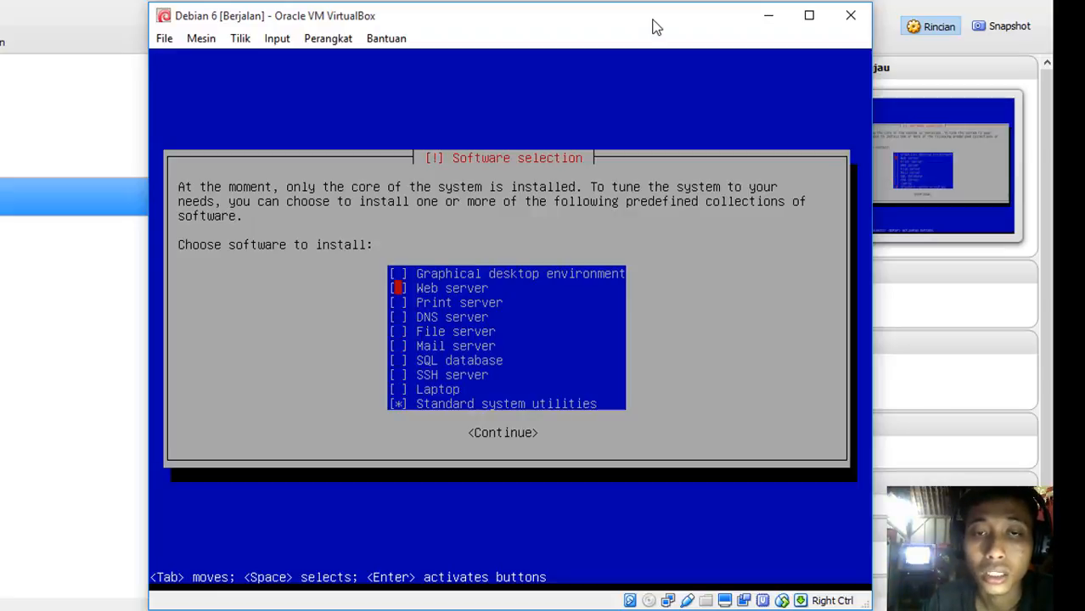
Select Web server, Print server, DNS server, File server, Mail server and SQL database for installation
{"action": "key", "text": "space"}
{"action": "key", "text": "Down"}
{"action": "key", "text": "space"}
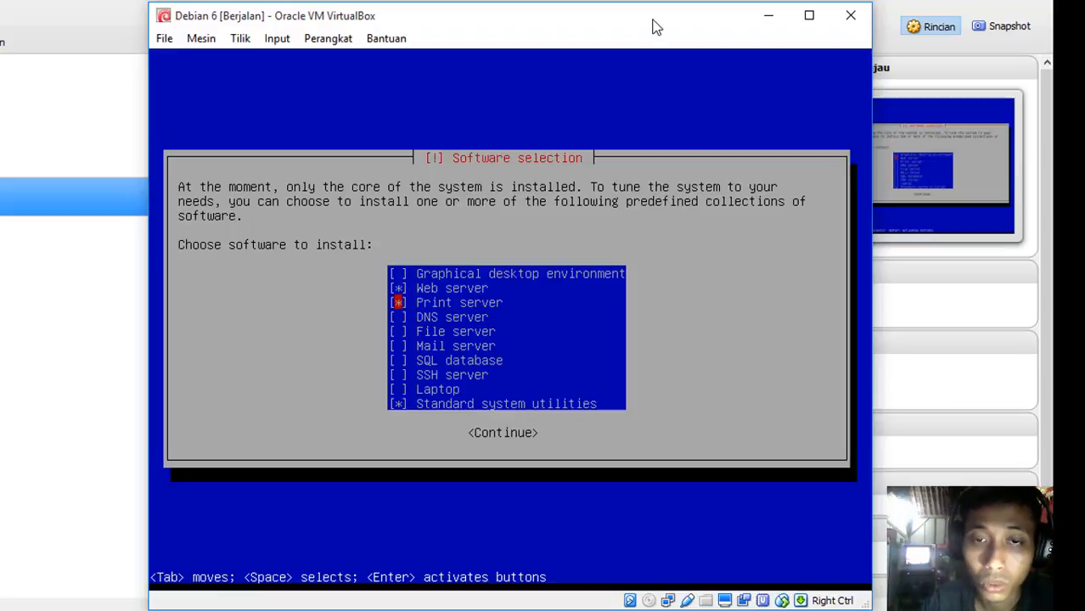
{"action": "key", "text": "Down"}
{"action": "key", "text": "space"}
{"action": "key", "text": "Down"}
{"action": "key", "text": "space"}
{"action": "key", "text": "Down"}
{"action": "key", "text": "space"}
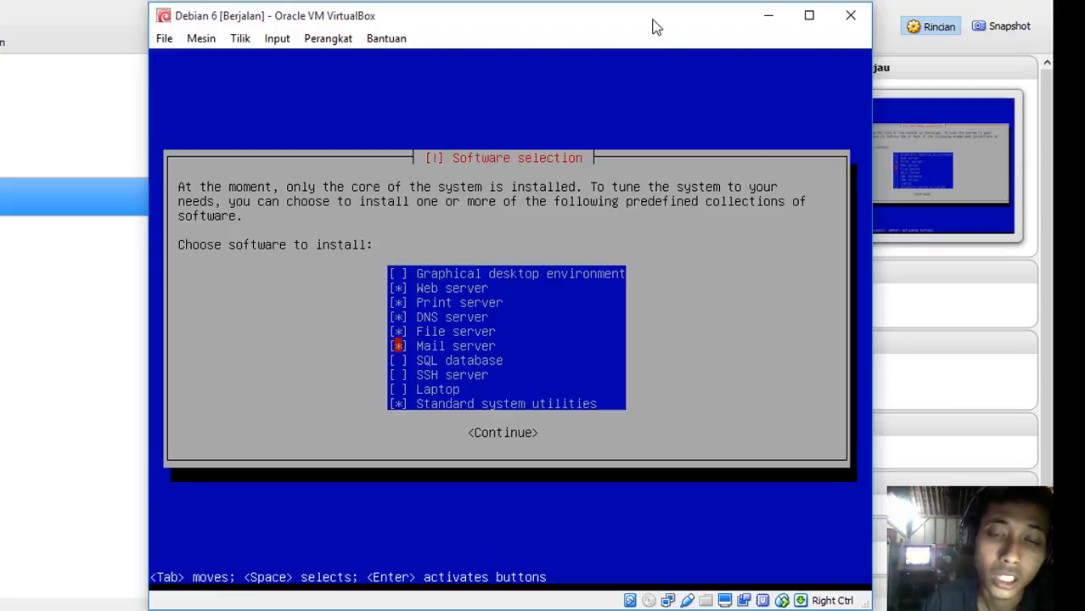
{"action": "key", "text": "Down"}
{"action": "key", "text": "space"}
{"action": "key", "text": "Down"}
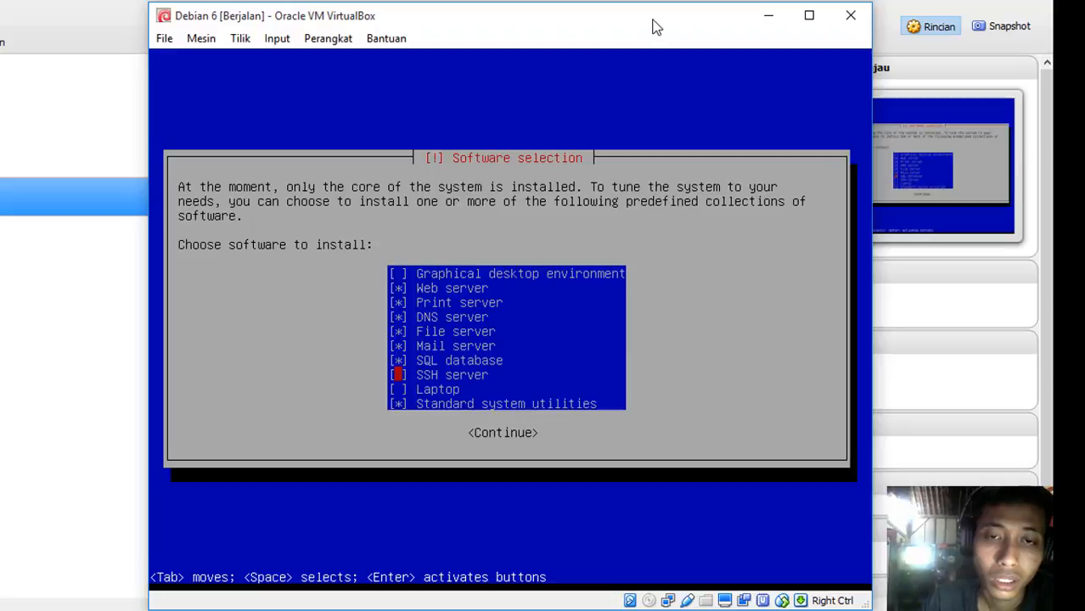
Clear the selection of SQL database and the Mail, File, DNS, Print and Web server collections
{"action": "key", "text": "Up"}
{"action": "key", "text": "space"}
{"action": "key", "text": "Up"}
{"action": "key", "text": "space"}
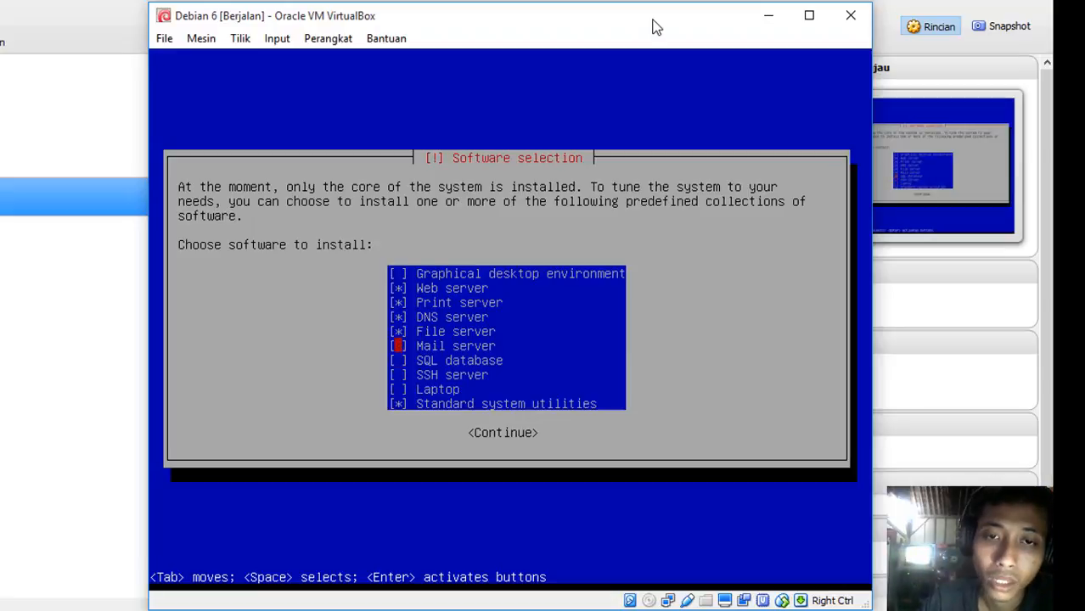
{"action": "key", "text": "Up"}
{"action": "key", "text": "space"}
{"action": "key", "text": "Up"}
{"action": "key", "text": "space"}
{"action": "key", "text": "Up"}
{"action": "key", "text": "space"}
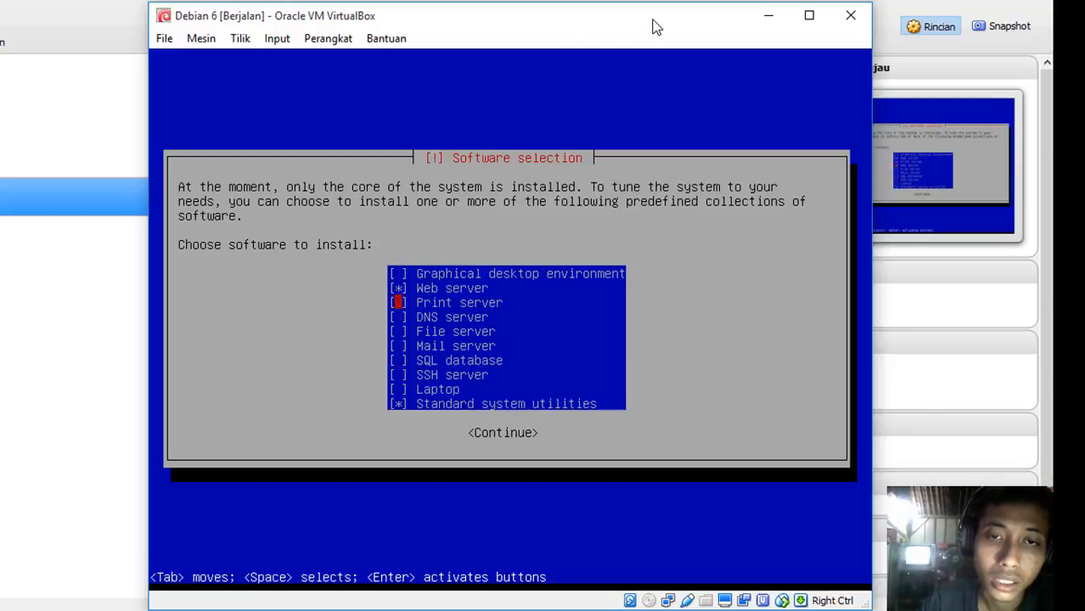
{"action": "key", "text": "Up"}
{"action": "key", "text": "space"}
Check the whole list of software collections once more, up to Graphical desktop environment
{"action": "key", "text": "Down"}
{"action": "key", "text": "Down"}
{"action": "key", "text": "Down"}
{"action": "key", "text": "Down"}
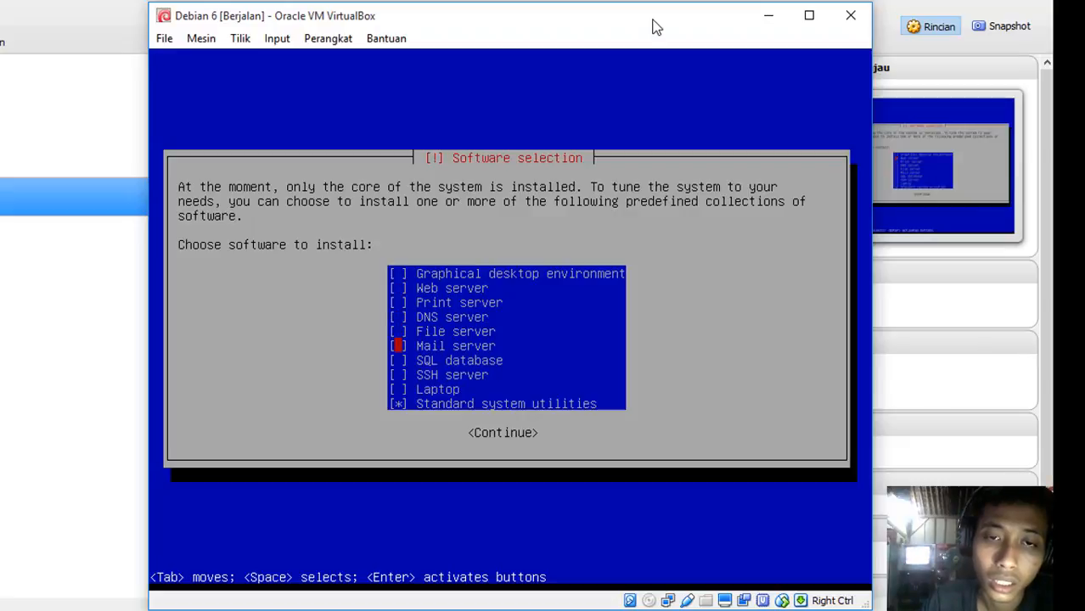
{"action": "key", "text": "Down"}
{"action": "key", "text": "Down"}
{"action": "key", "text": "Down"}
{"action": "key", "text": "Down"}
{"action": "key", "text": "Up"}
{"action": "key", "text": "Up"}
{"action": "key", "text": "Up"}
{"action": "key", "text": "Up"}
{"action": "key", "text": "Up"}
{"action": "key", "text": "Up"}
{"action": "key", "text": "Up"}
{"action": "key", "text": "Up"}
{"action": "key", "text": "Up"}
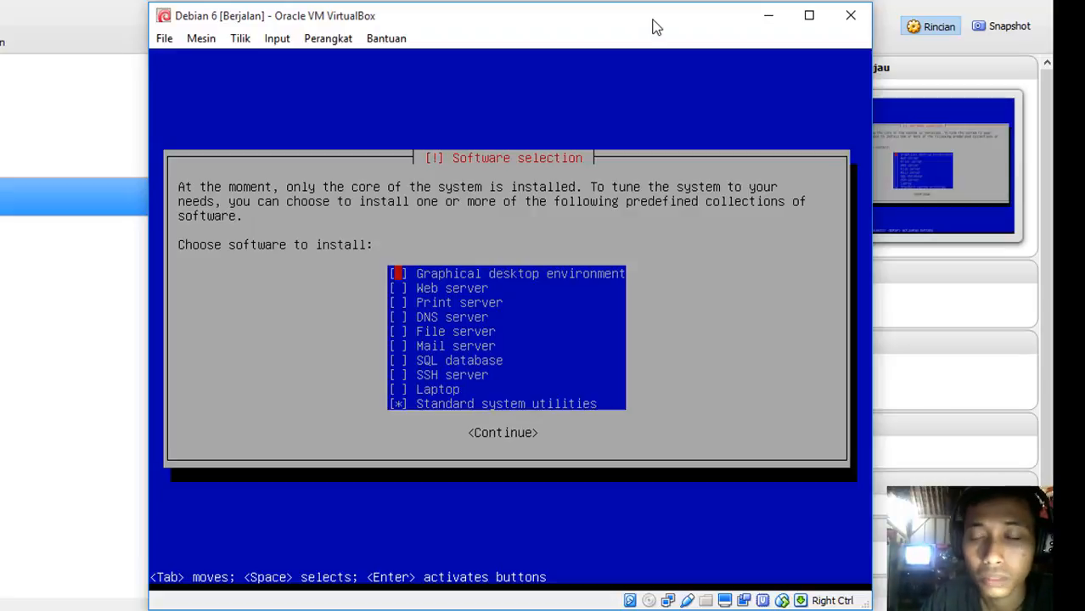
Accept the software selection with only Standard system utilities marked and continue the installation
{"action": "key", "text": "Down"}
{"action": "key", "text": "Down"}
{"action": "key", "text": "Down"}
{"action": "key", "text": "Down"}
{"action": "key", "text": "Down"}
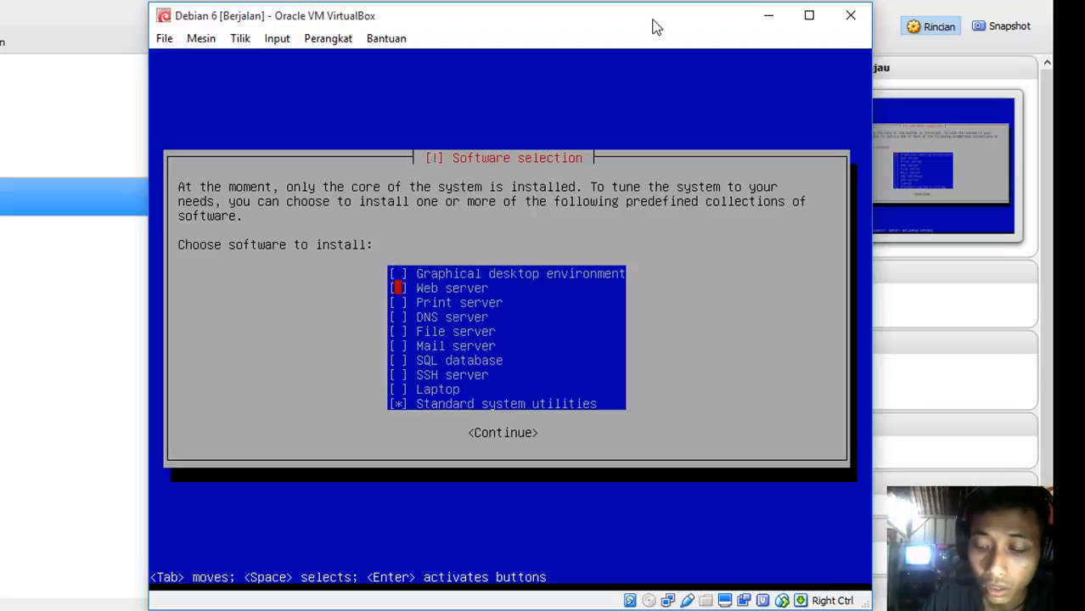
{"action": "key", "text": "Up"}
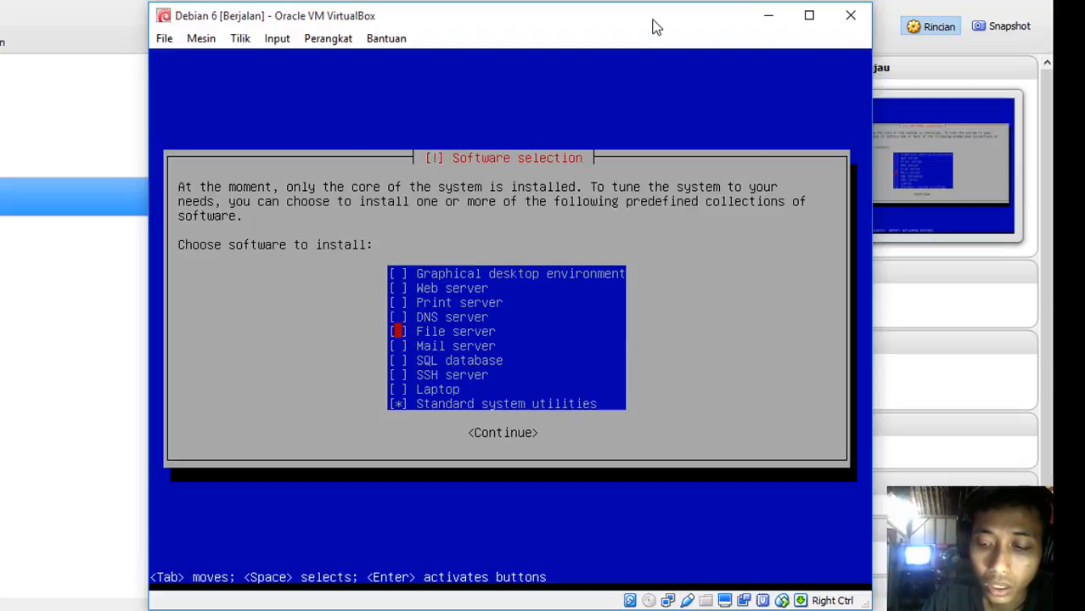
{"action": "key", "text": "Return"}
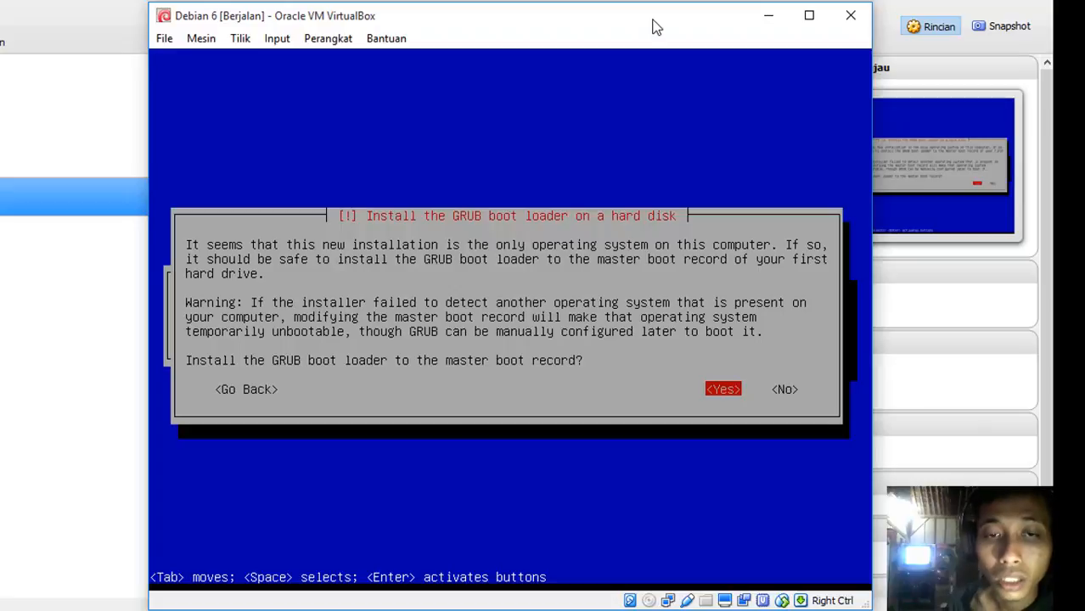
Answer Yes to installing the GRUB boot loader to the master boot record
{"action": "key", "text": "Right"}
{"action": "key", "text": "Left"}
{"action": "key", "text": "Right"}
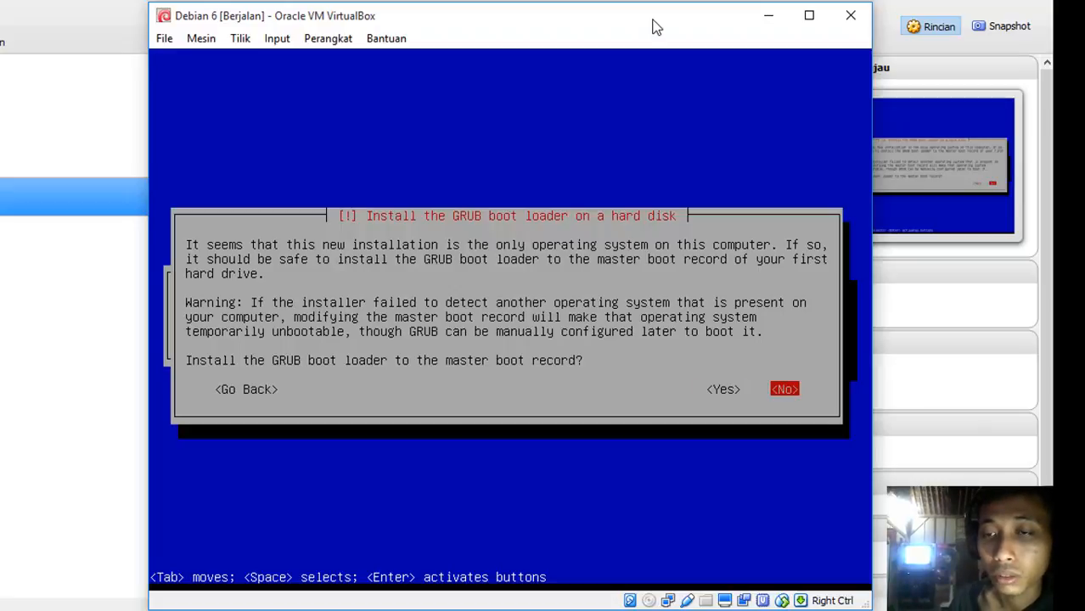
{"action": "key", "text": "Left"}
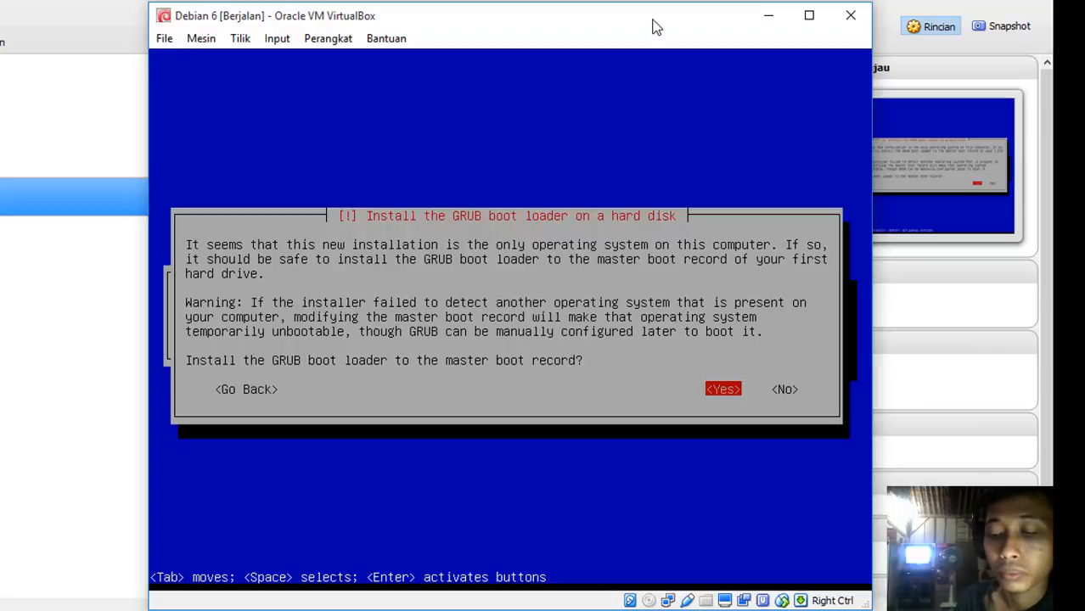
{"action": "key", "text": "Return"}
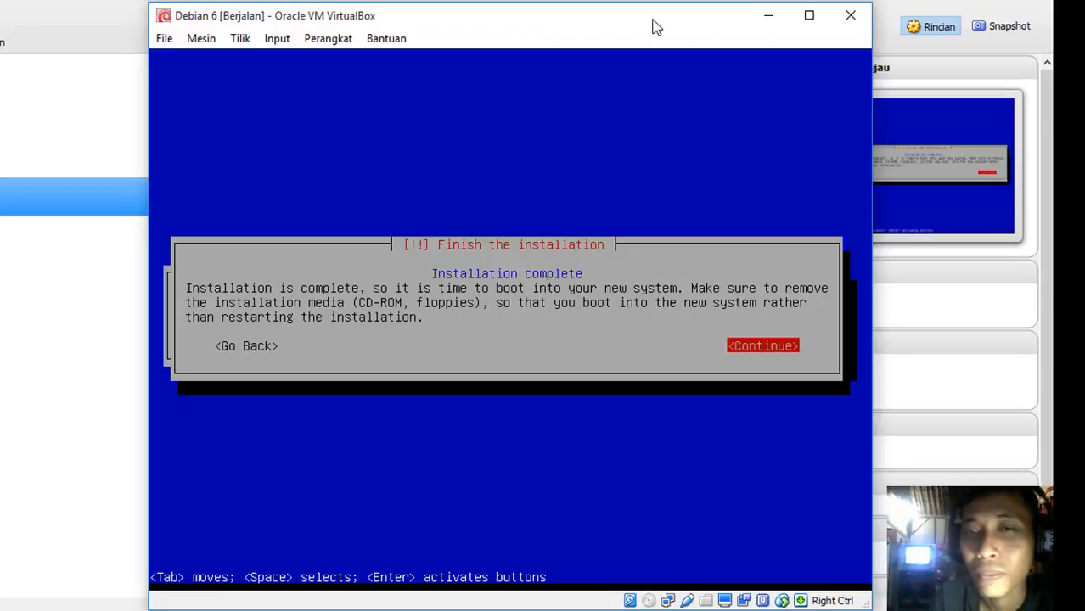
Finish the installation by booting into the new system, and dismiss the mouse pointer integration notice
{"action": "key", "text": "Return"}
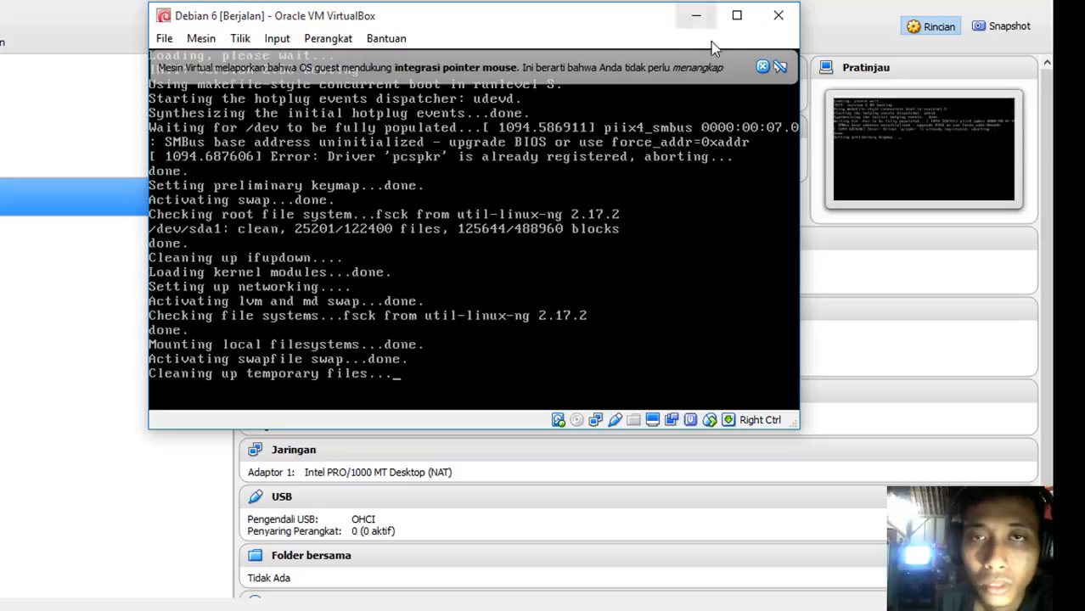
{"action": "left_click", "coordinate": [763, 66]}
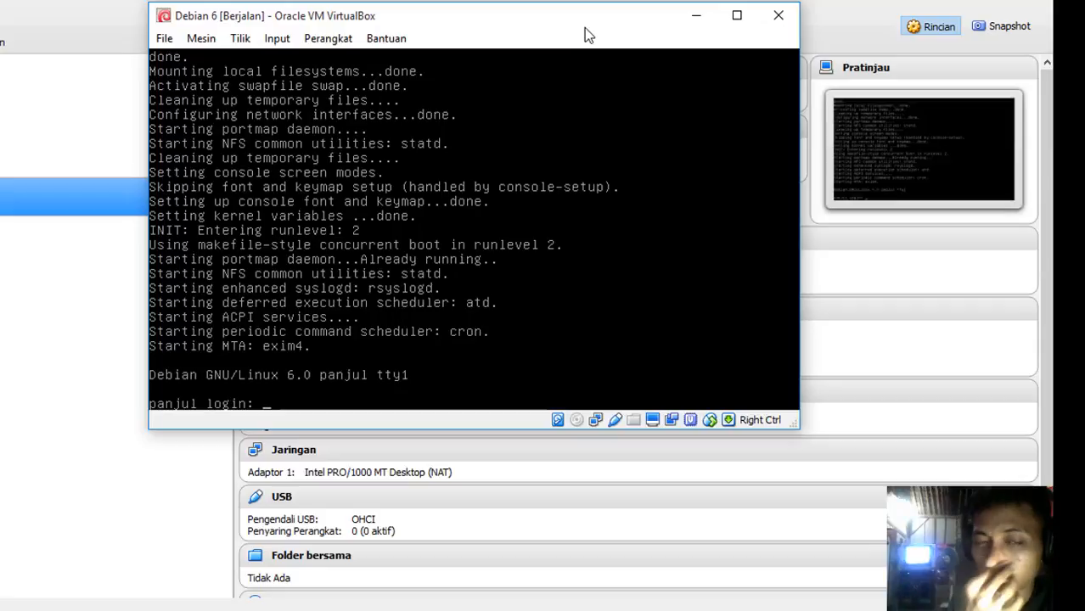
{"action": "type", "text": "panjul"}
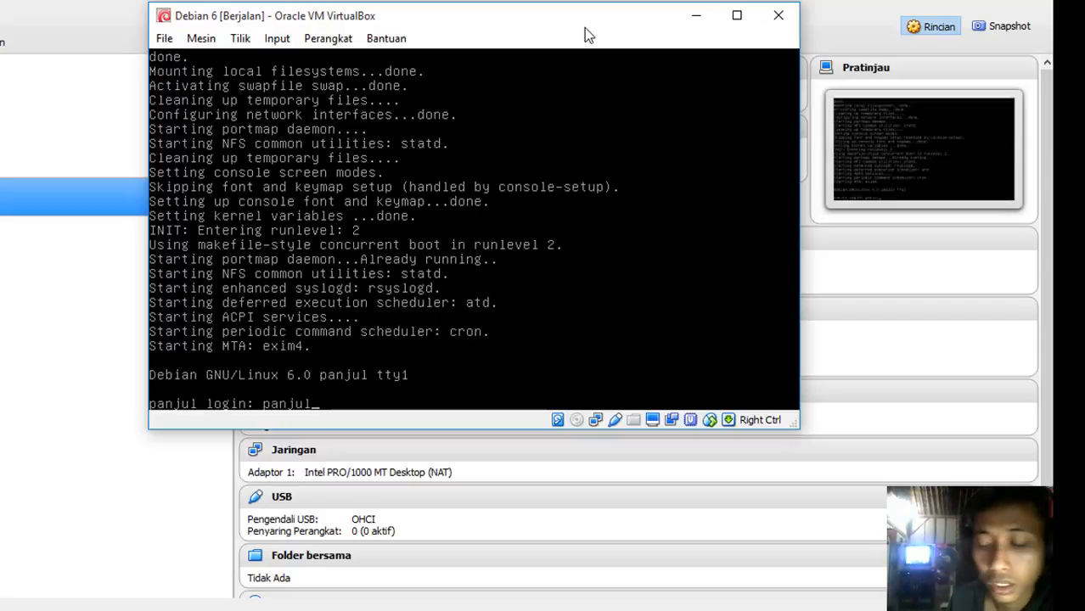
{"action": "key", "text": "BackSpace"}
{"action": "key", "text": "BackSpace"}
{"action": "key", "text": "BackSpace"}
{"action": "key", "text": "BackSpace"}
{"action": "key", "text": "BackSpace"}
{"action": "key", "text": "BackSpace"}
Log in to the Debian console as root with the root account password
{"action": "type", "text": "r"}
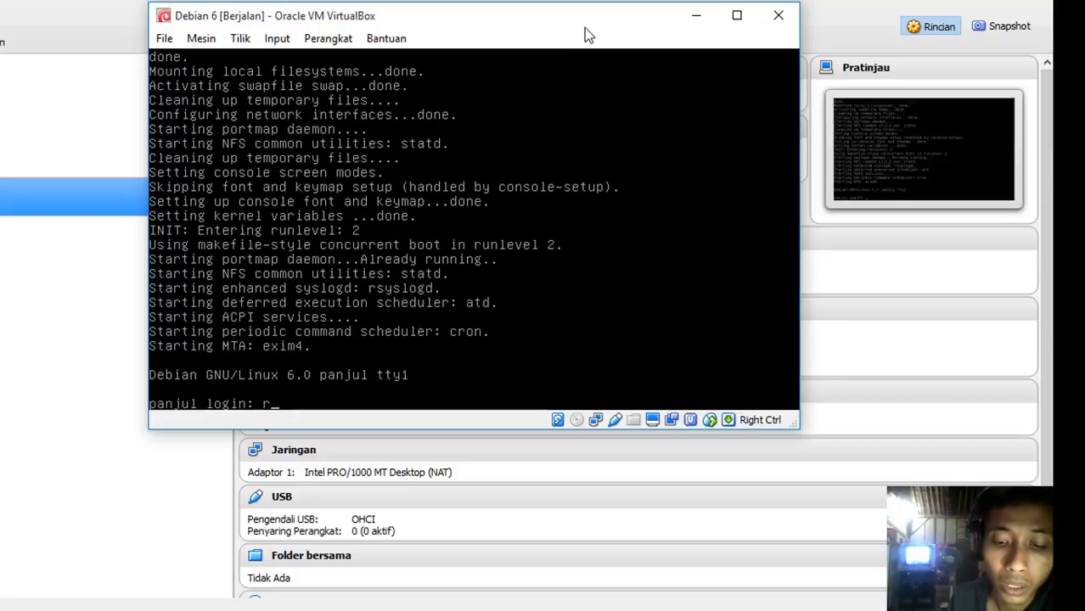
{"action": "type", "text": "oot"}
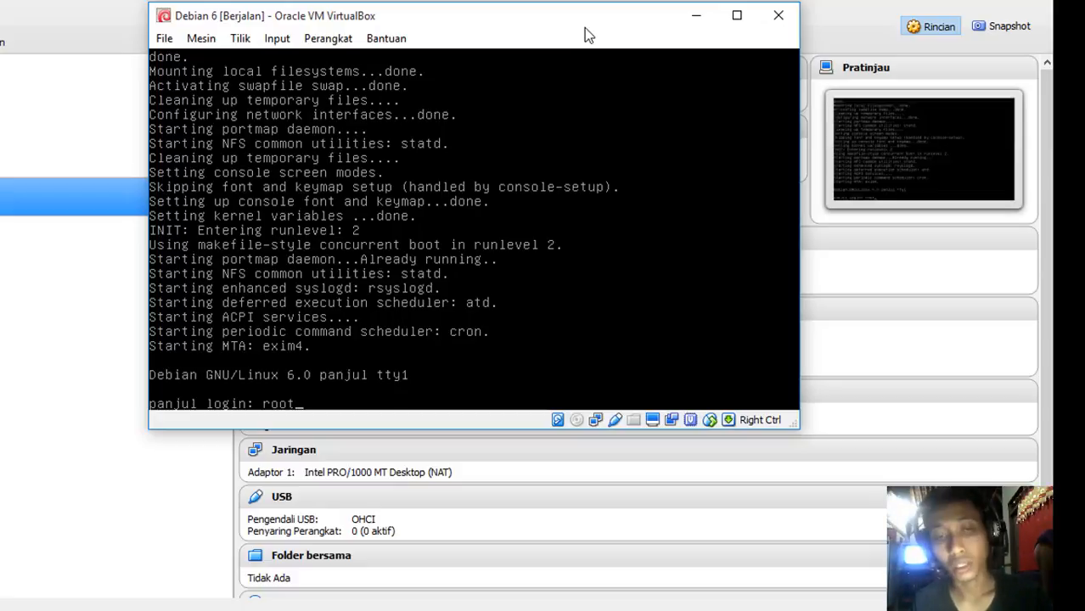
{"action": "key", "text": "Return"}
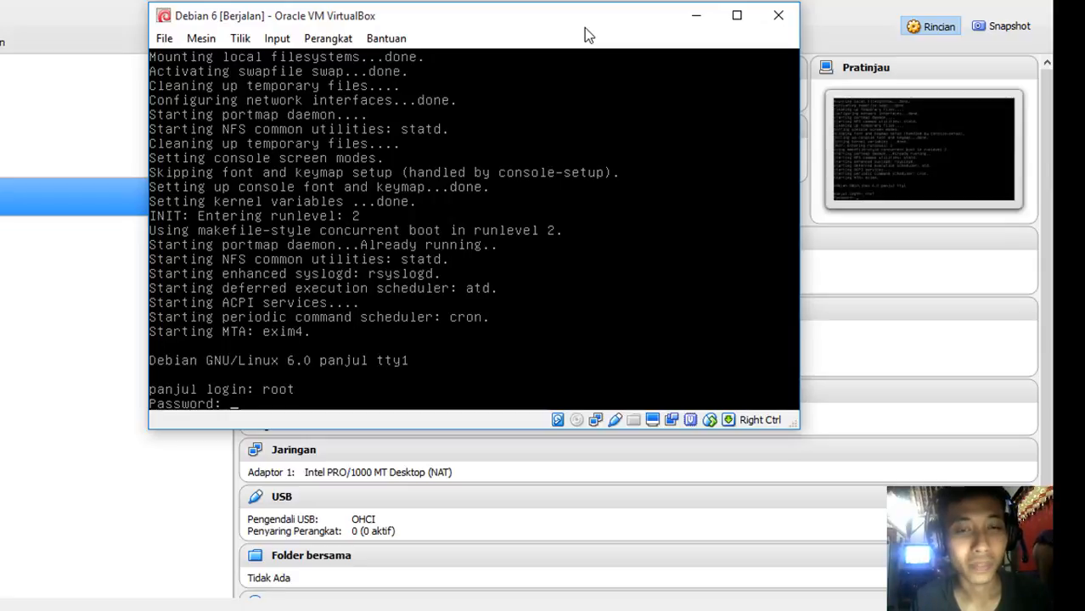
{"action": "key", "text": "Return"}
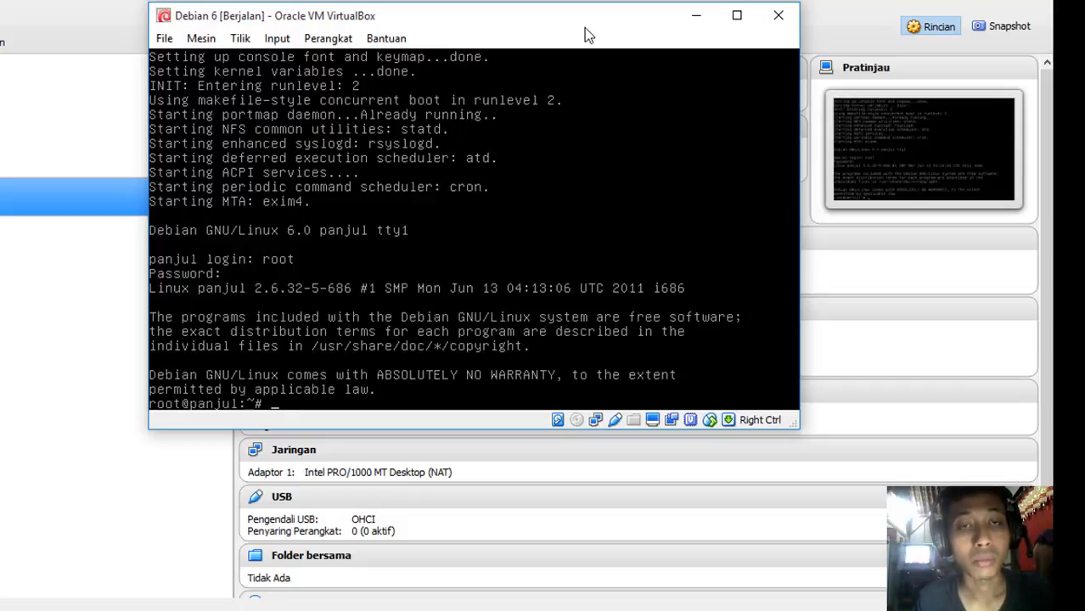
Enter the poweroff command at the root prompt without running it
{"action": "type", "text": "poweroff"}
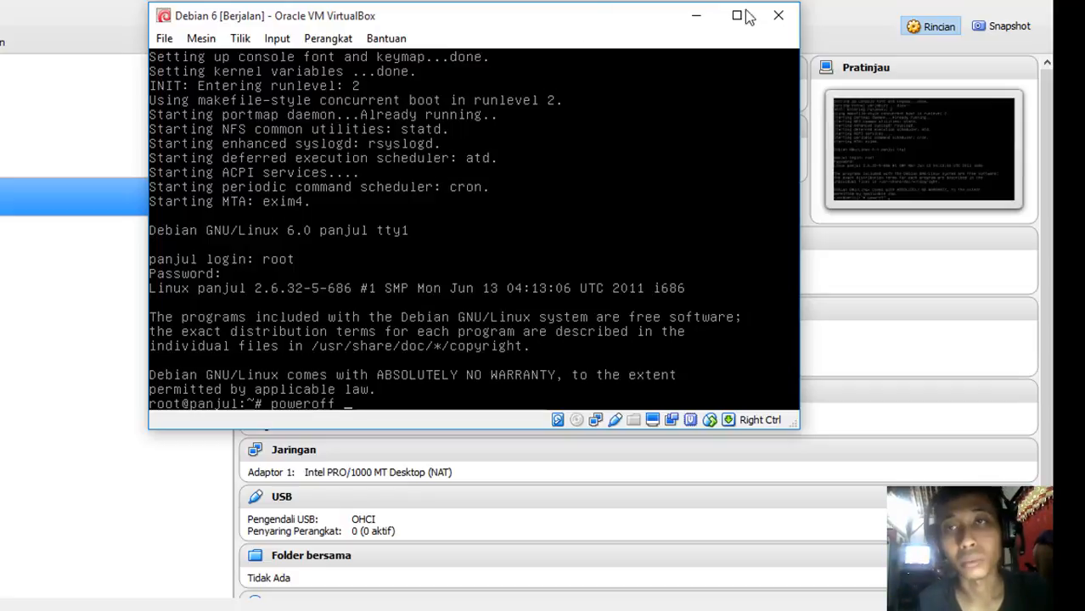
Try the Matikan mesin and Kirim sinyal shutdown options for closing the virtual machine, and cancel the closing
{"action": "left_click", "coordinate": [782, 24]}
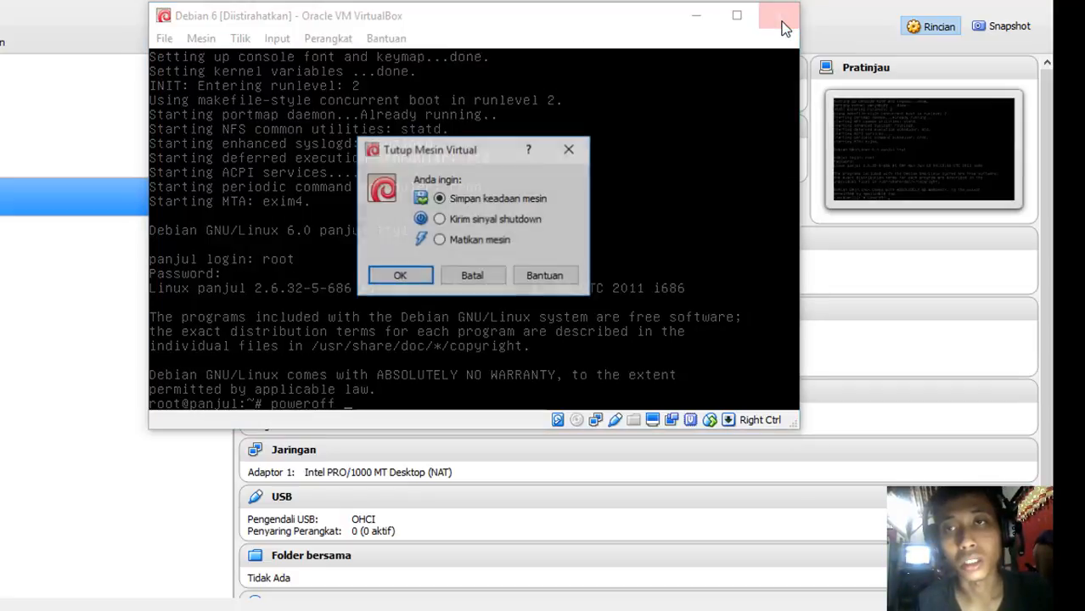
{"action": "left_click", "coordinate": [478, 241]}
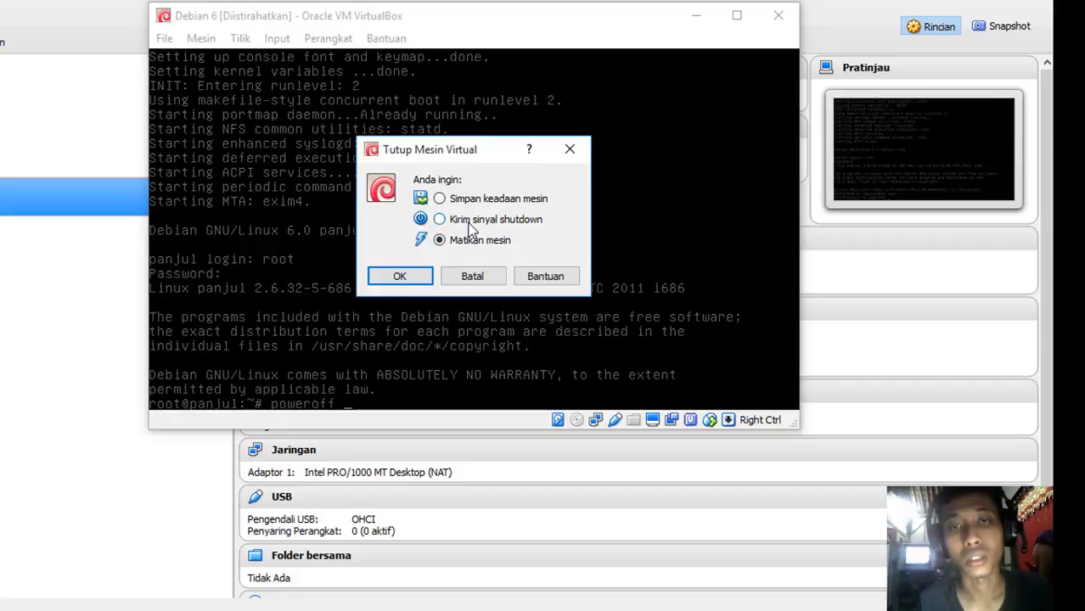
{"action": "left_click", "coordinate": [467, 222]}
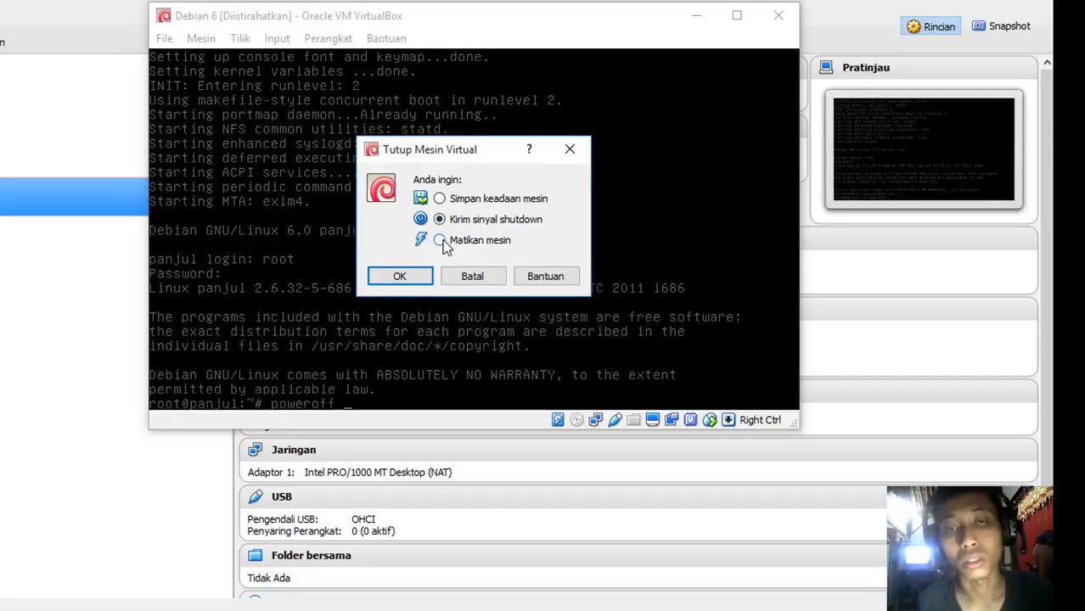
{"action": "left_click", "coordinate": [440, 240]}
{"action": "left_click", "coordinate": [569, 149]}
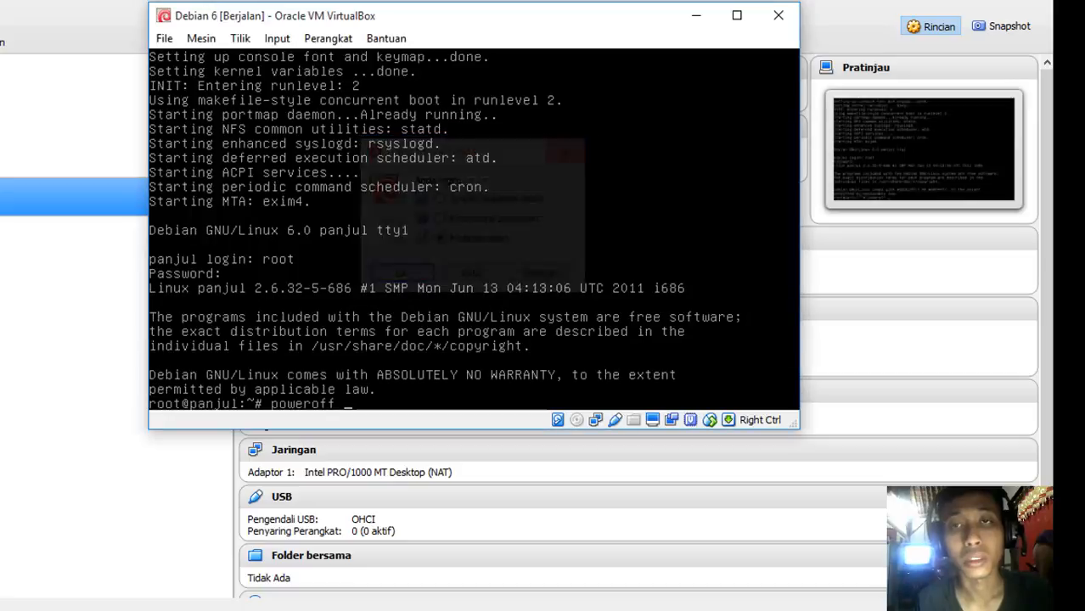
Remove the trailing space after poweroff and run the command to shut down Debian
{"action": "key", "text": "BackSpace"}
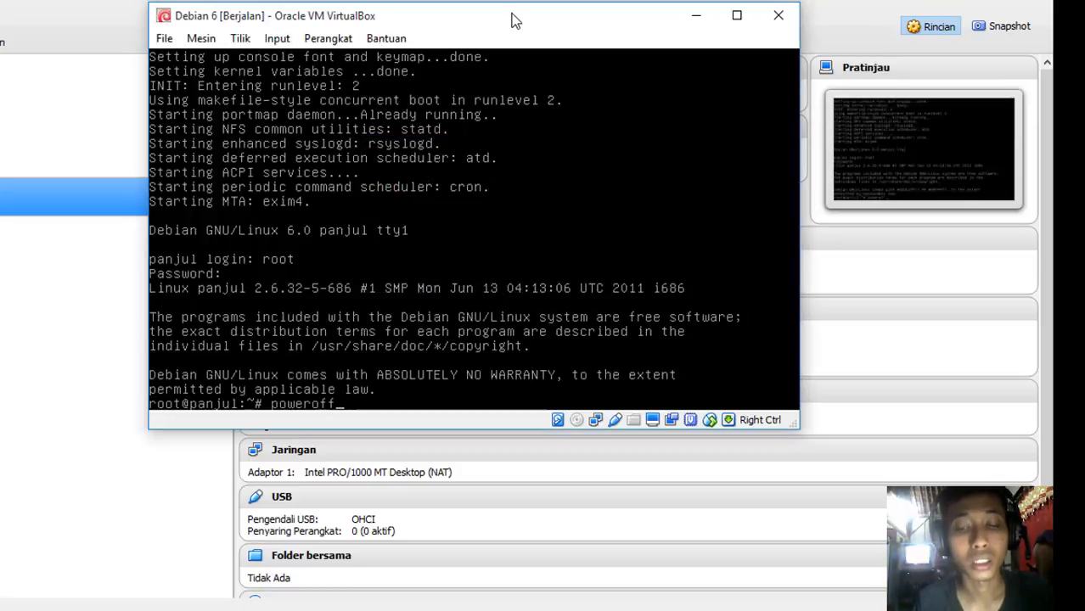
{"action": "key", "text": "Return"}
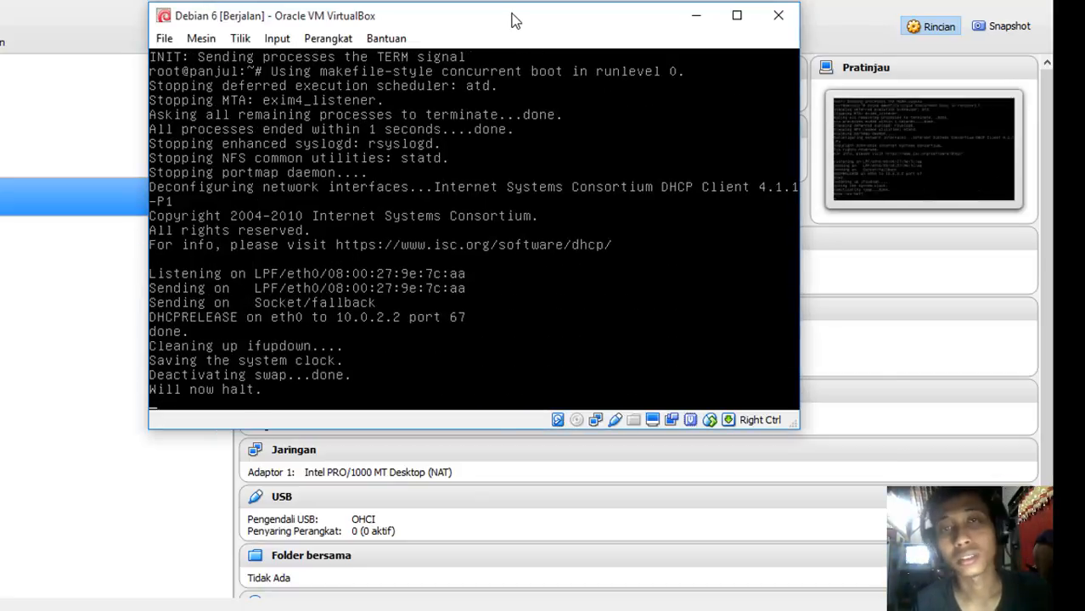